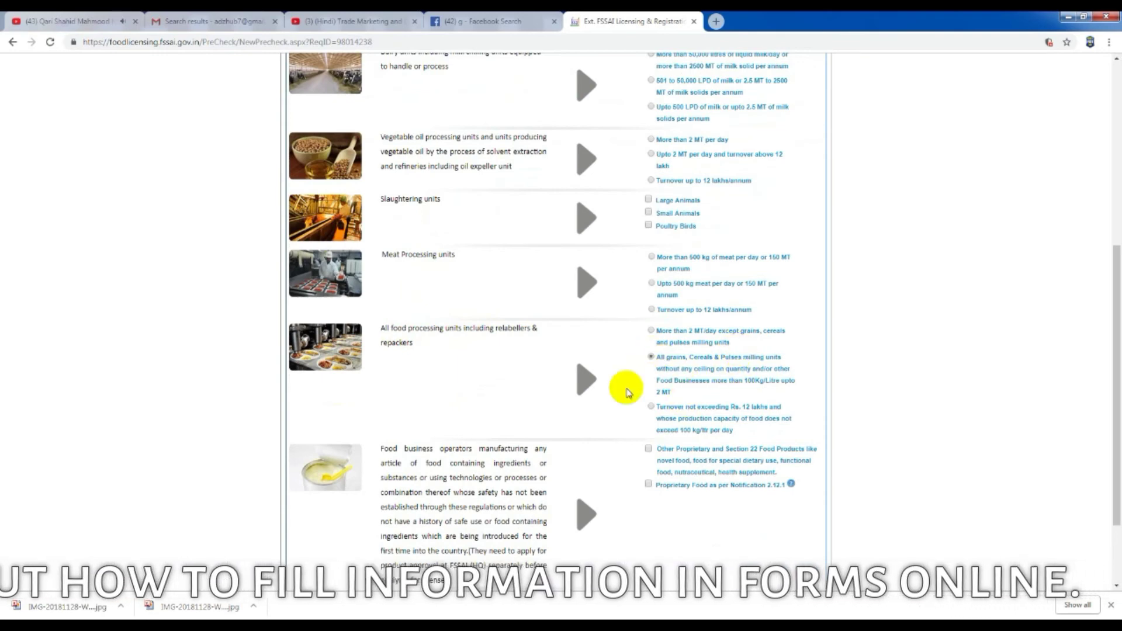
# Step: Confirm manufacturer eligibility, choose to apply for the State licence, and open the FBO Sign Up form
pyautogui.scroll(-1, 688, 377)
pyautogui.scroll(-1, 688, 377)
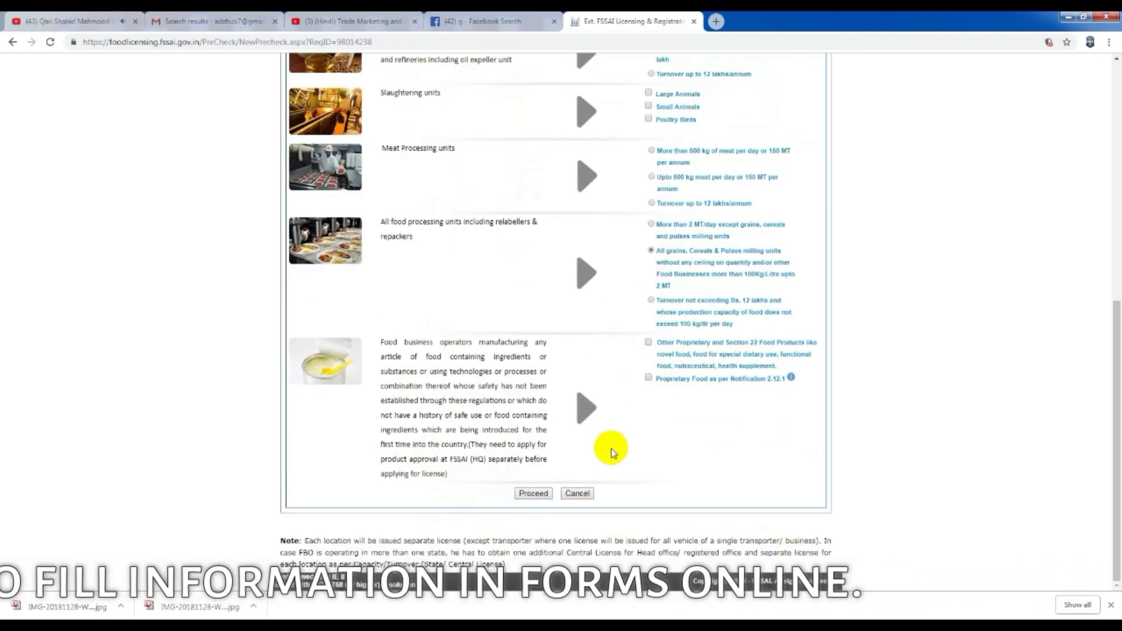
pyautogui.click(533, 494)
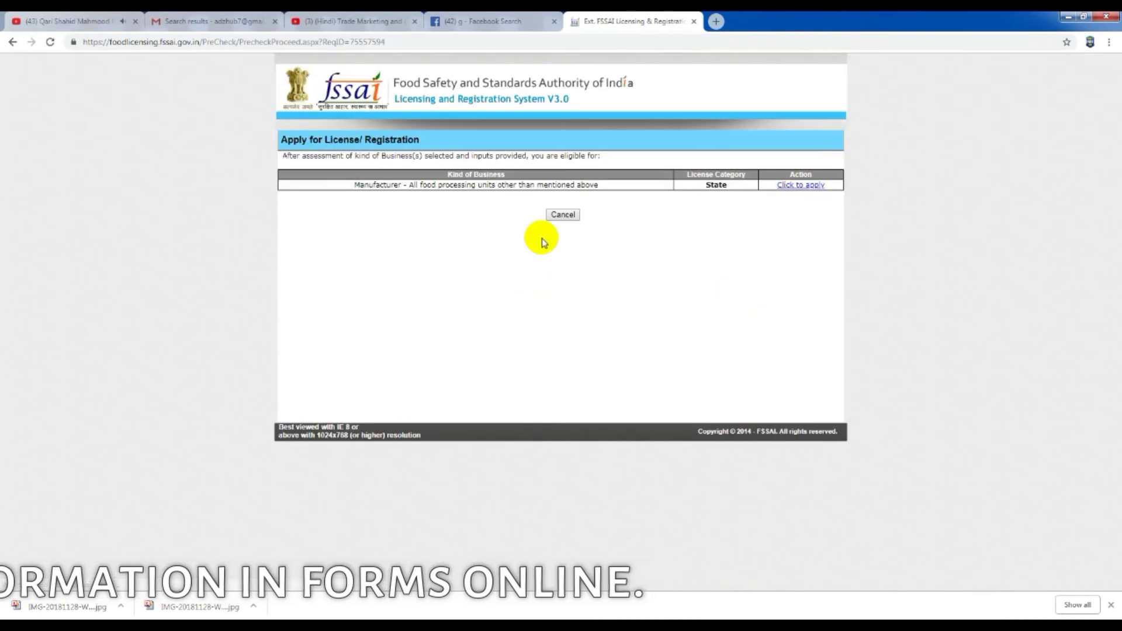
pyautogui.click(790, 187)
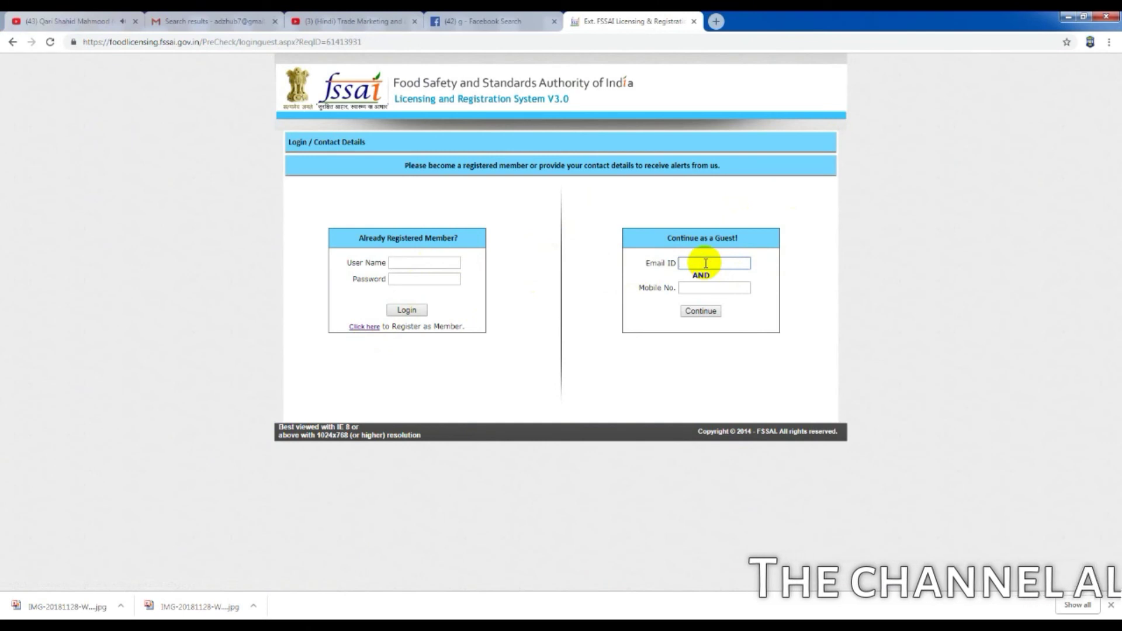
pyautogui.click(423, 262)
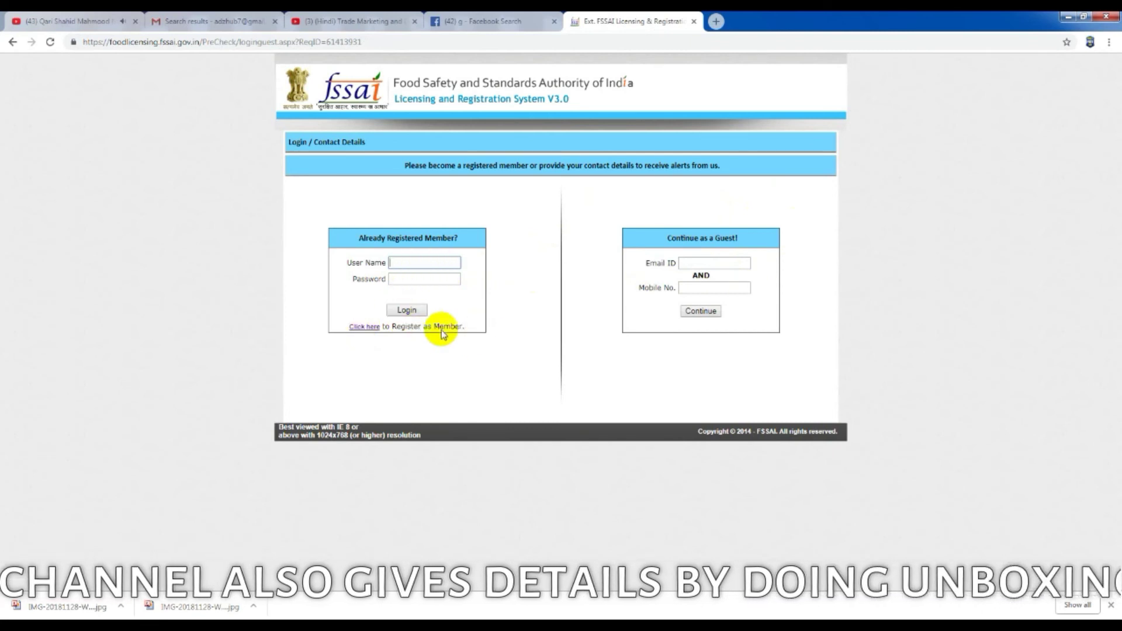
pyautogui.click(374, 327)
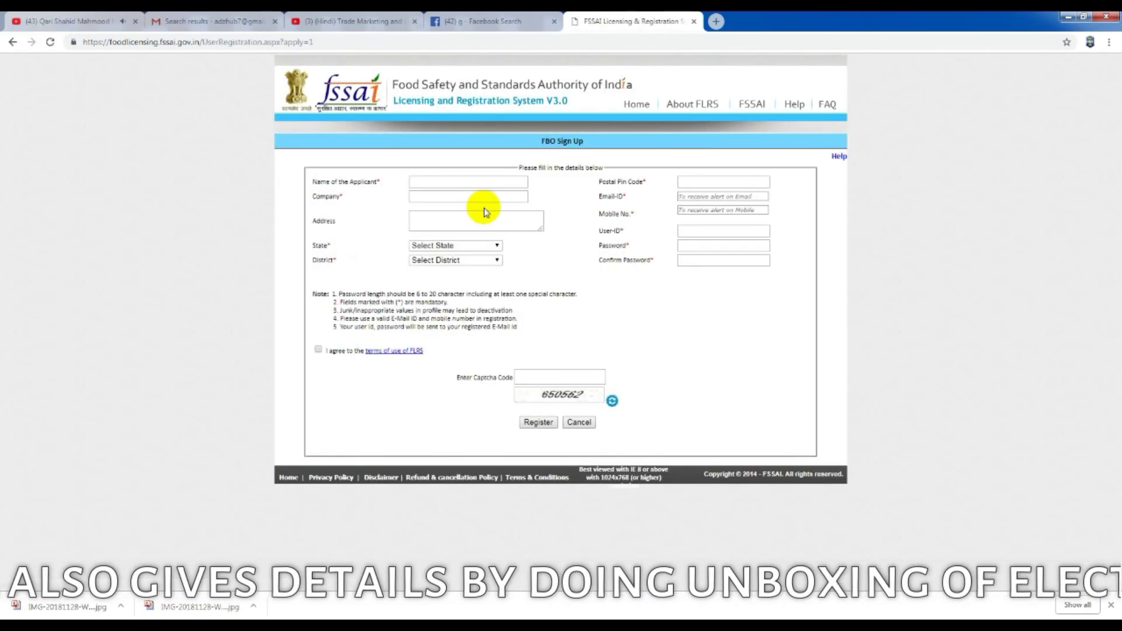
# Step: Fill the sign-up form with the applicant's saved details and e-mail, enter the captcha, accept the terms, and register
pyautogui.click(435, 181)
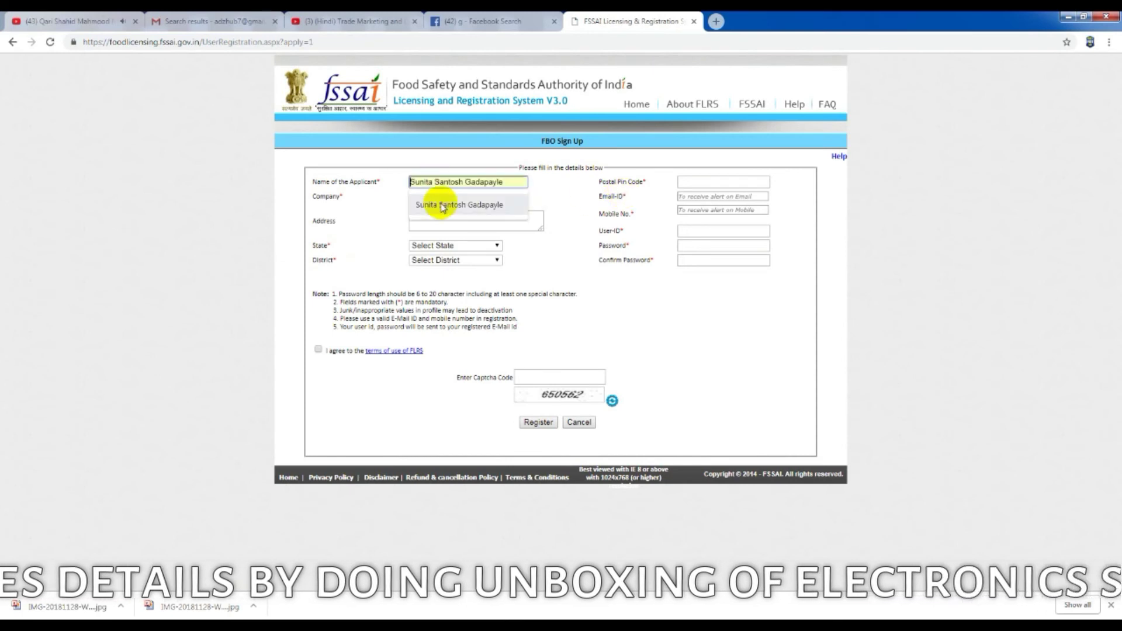
pyautogui.click(443, 205)
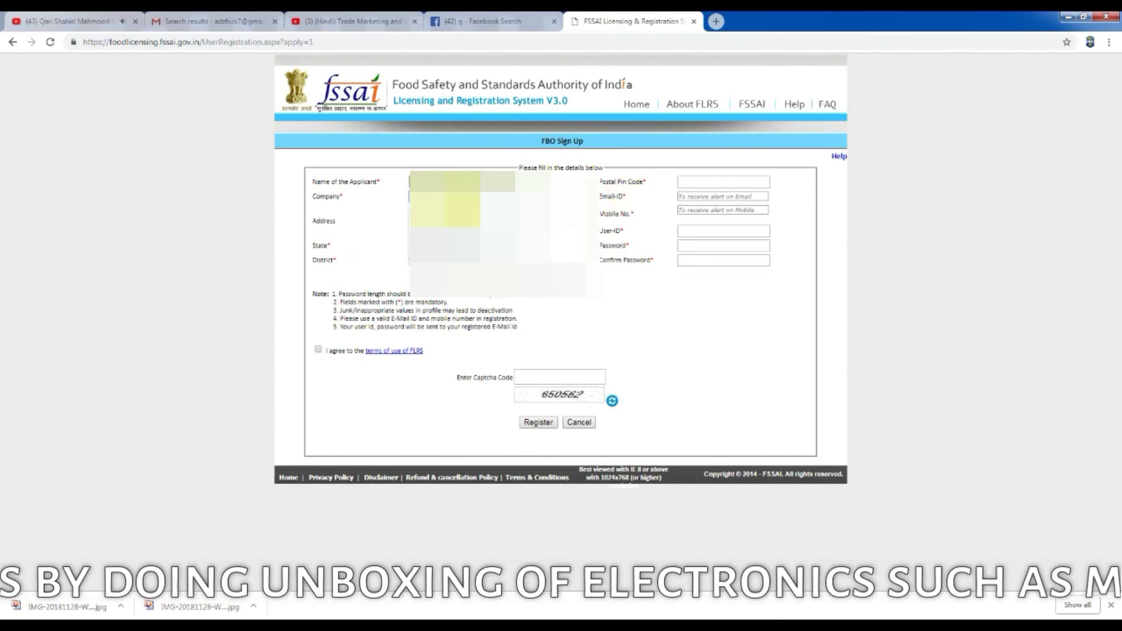
pyautogui.click(728, 198)
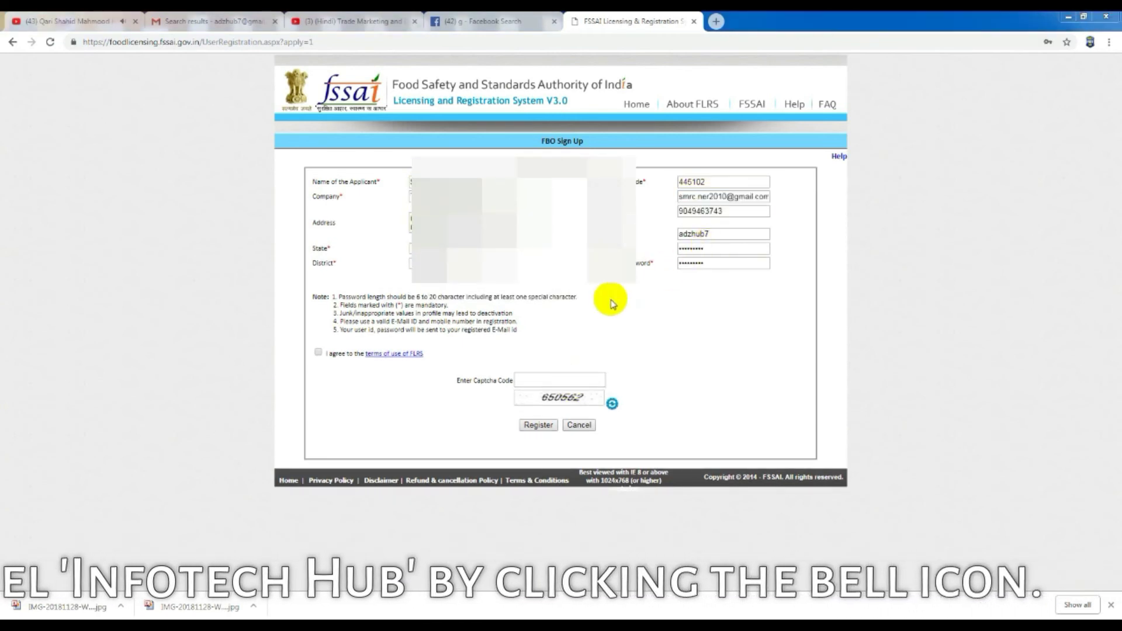
pyautogui.click(561, 380)
pyautogui.write('650562')
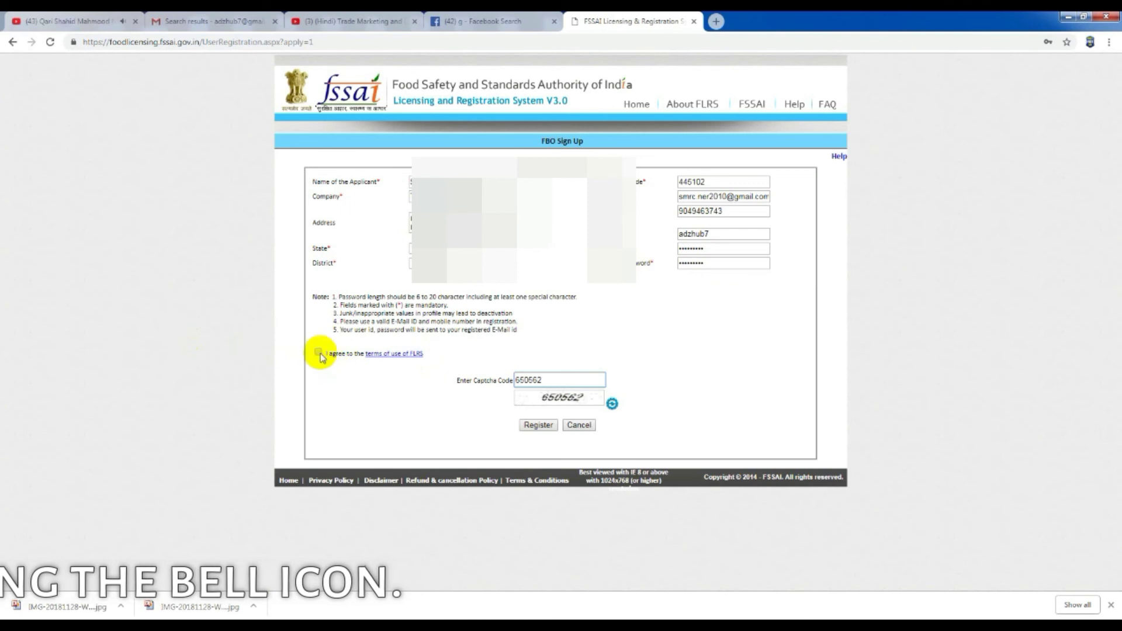
pyautogui.click(319, 352)
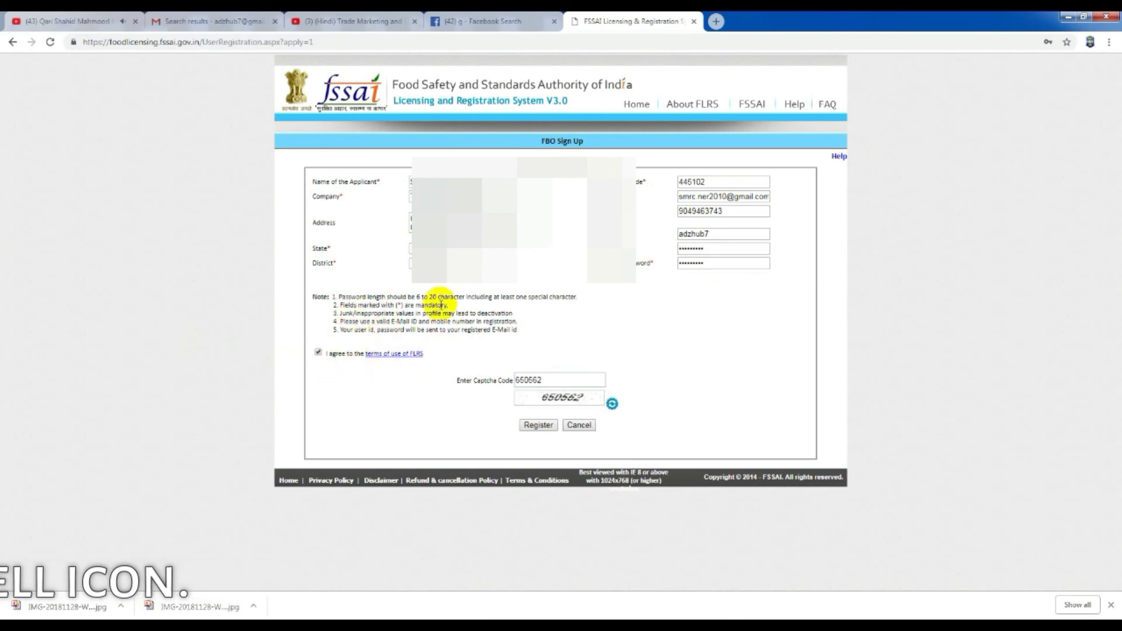
pyautogui.click(536, 425)
pyautogui.click(538, 425)
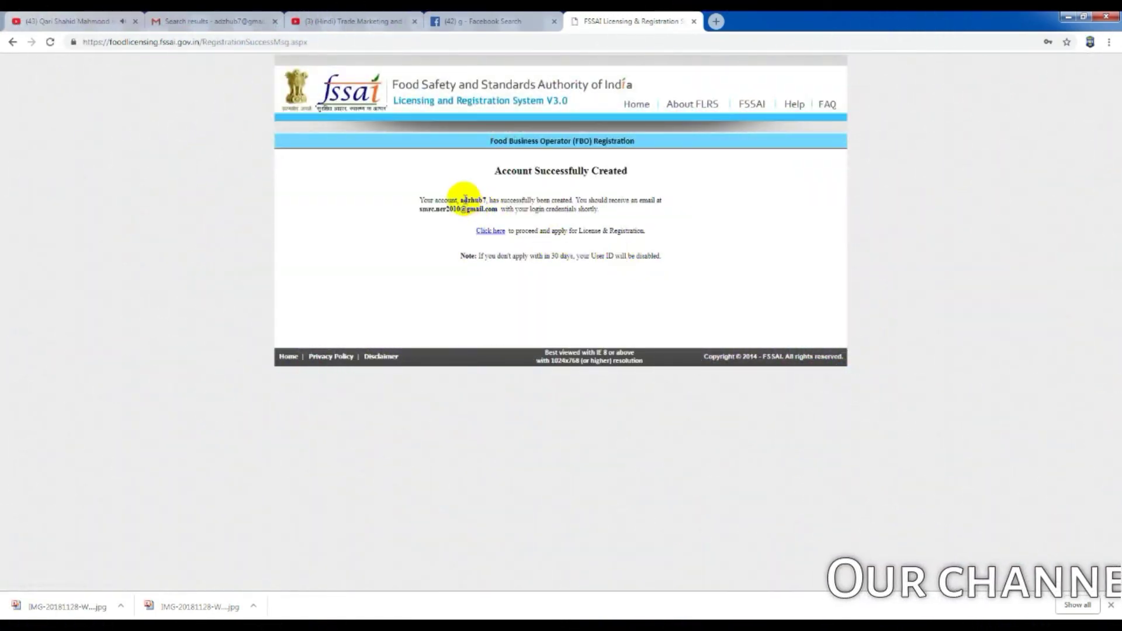
# Step: Log in as an existing user with the new account's user name, password and the captcha code
pyautogui.moveTo(462, 200); pyautogui.dragTo(487, 200)
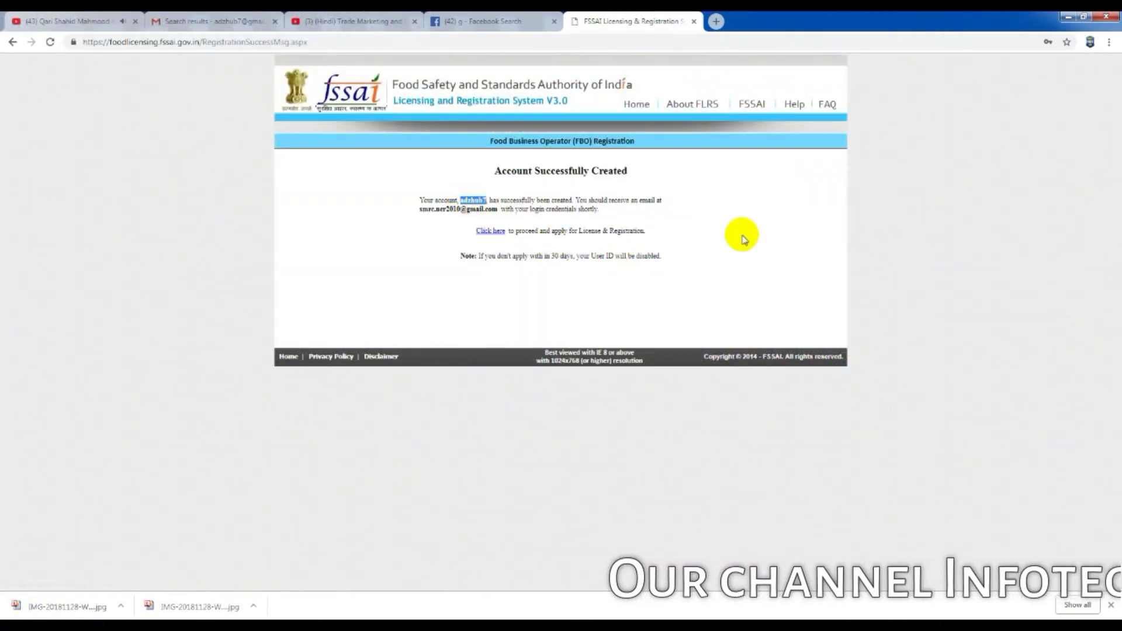
pyautogui.click(502, 233)
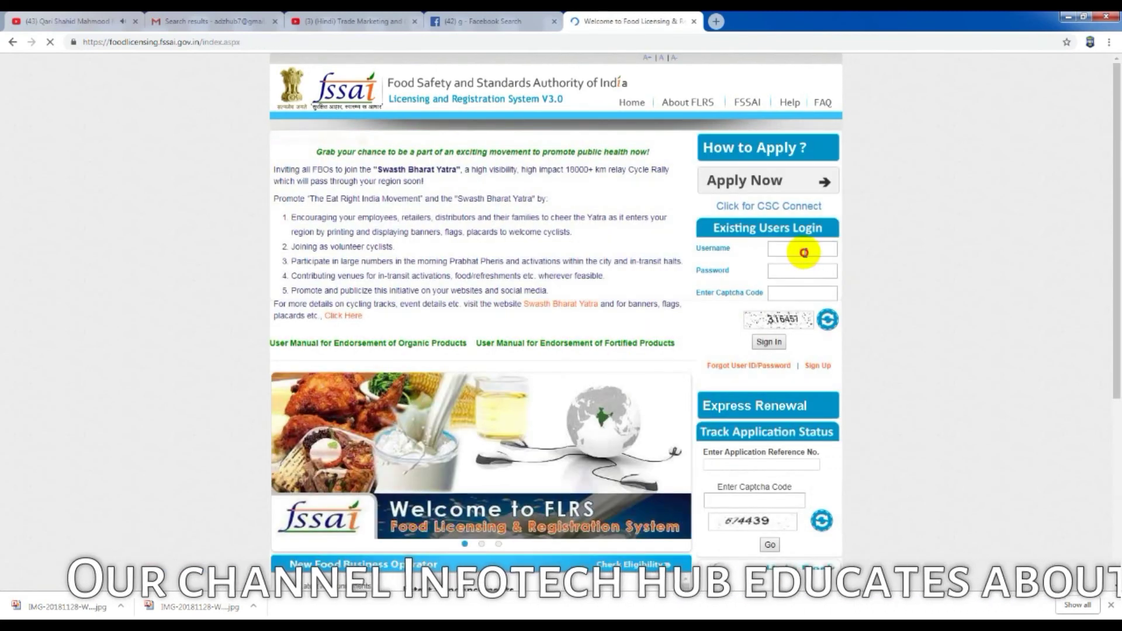
pyautogui.click(803, 252)
pyautogui.click(798, 267)
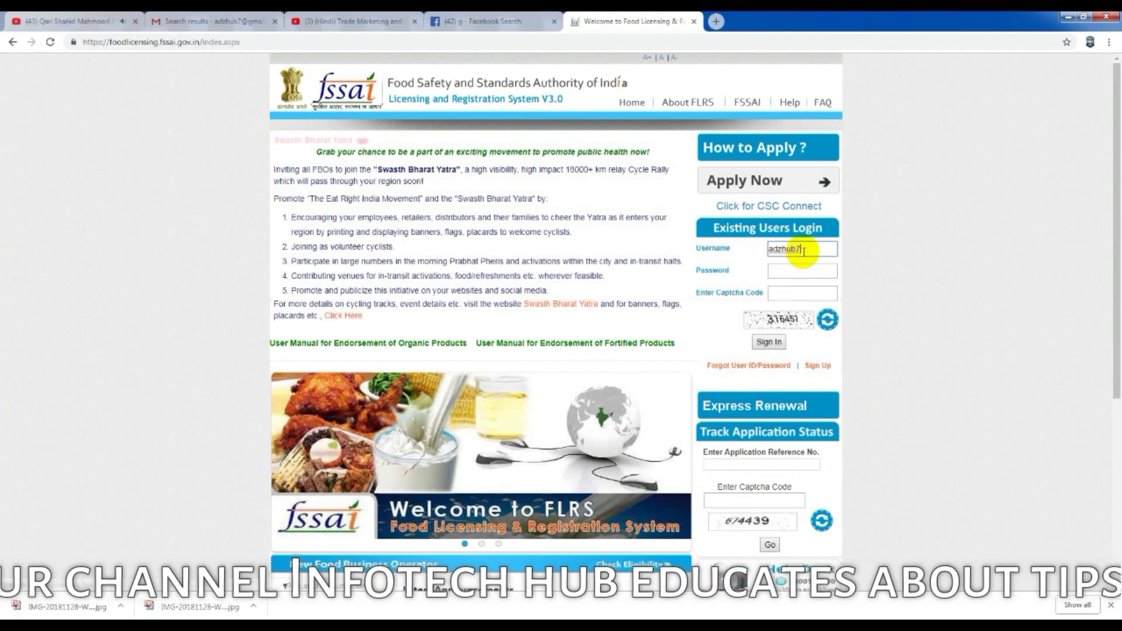
pyautogui.click(807, 273)
pyautogui.write('********')
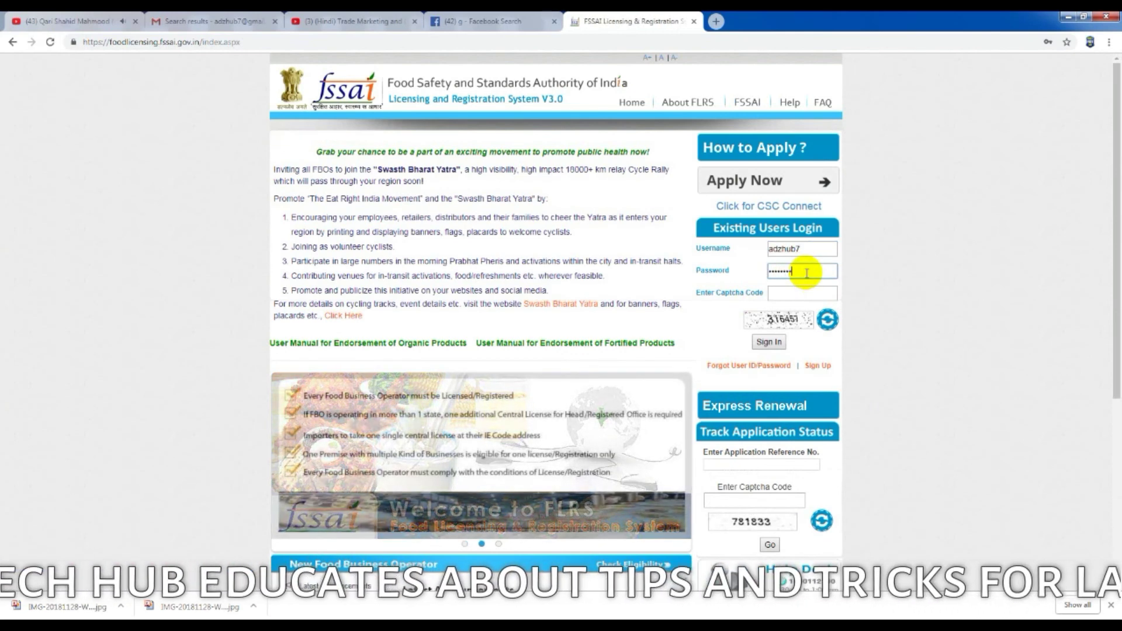
pyautogui.click(803, 293)
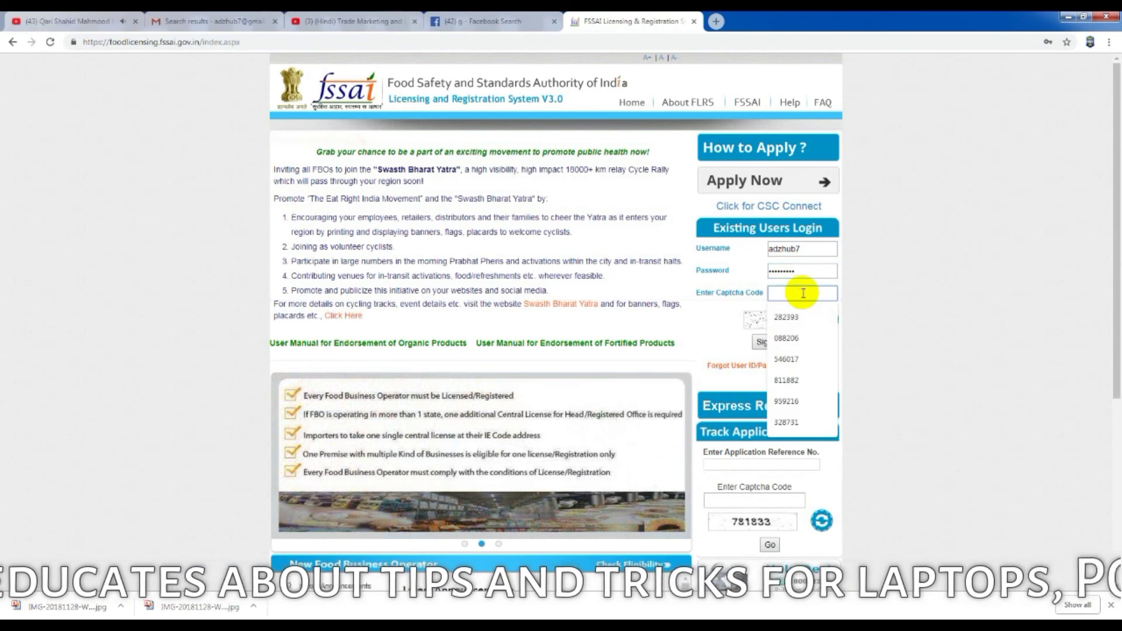
pyautogui.write('316')
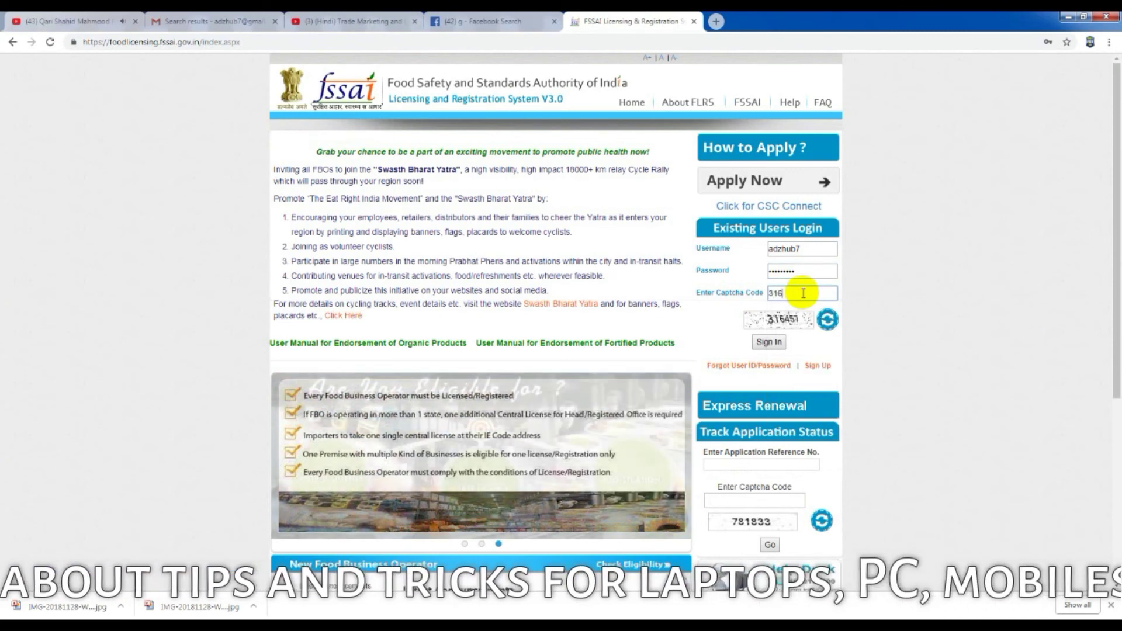
pyautogui.write('457')
pyautogui.click(771, 341)
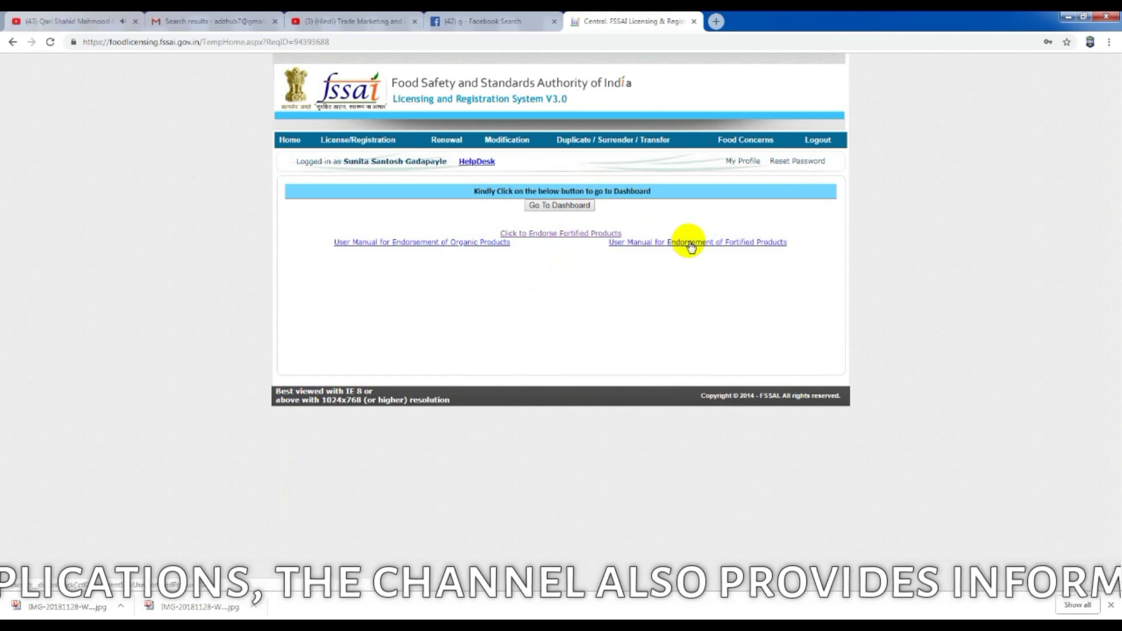
# Step: Check eligibility for a Maharashtra grains, cereals and pulses milling unit: multi-state Yes, head office No
pyautogui.click(374, 154)
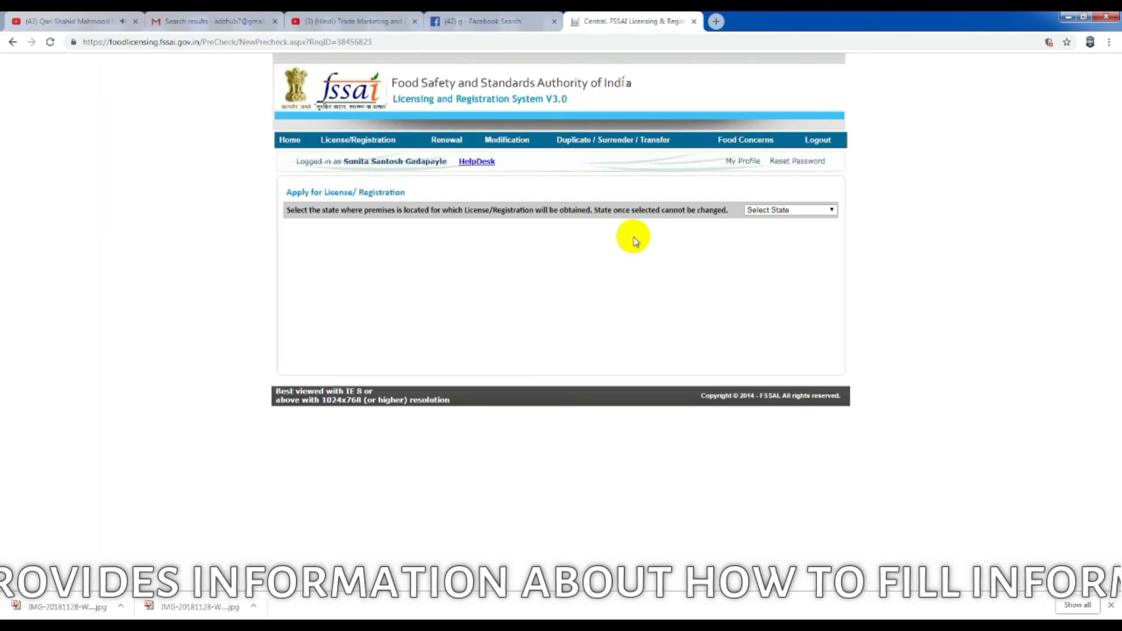
pyautogui.click(830, 210)
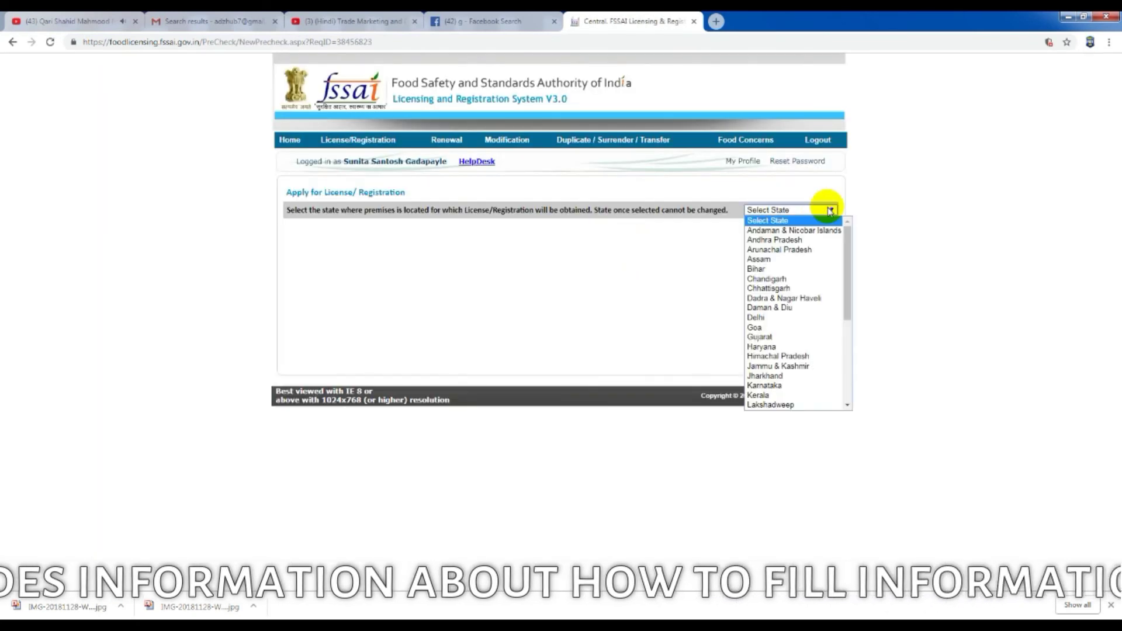
pyautogui.scroll(-2, 792, 404)
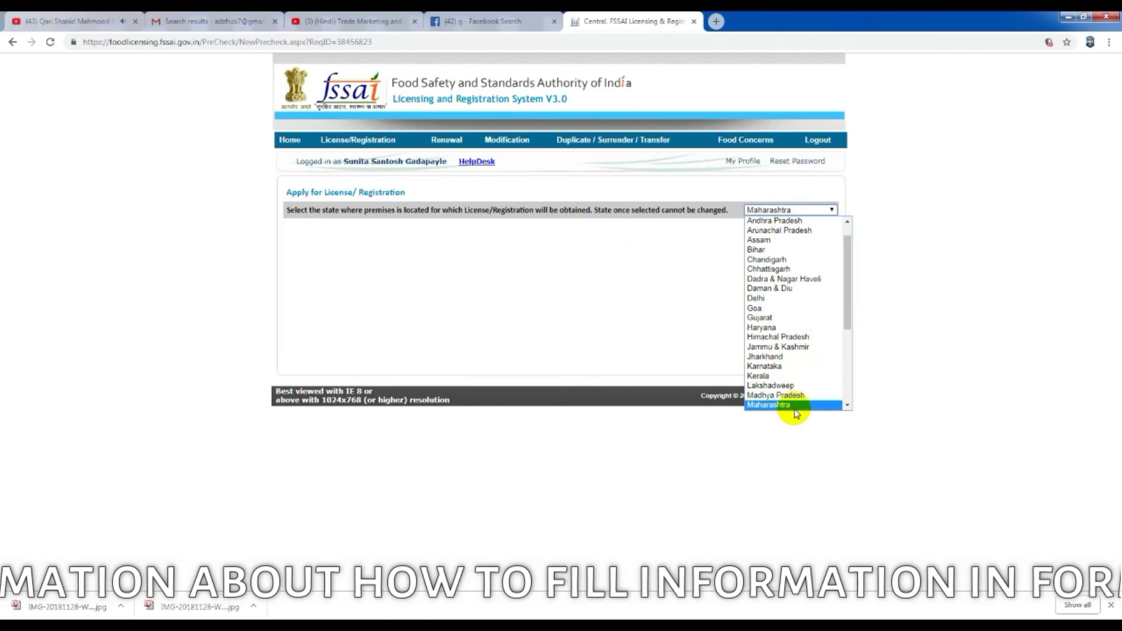
pyautogui.click(783, 389)
pyautogui.click(542, 245)
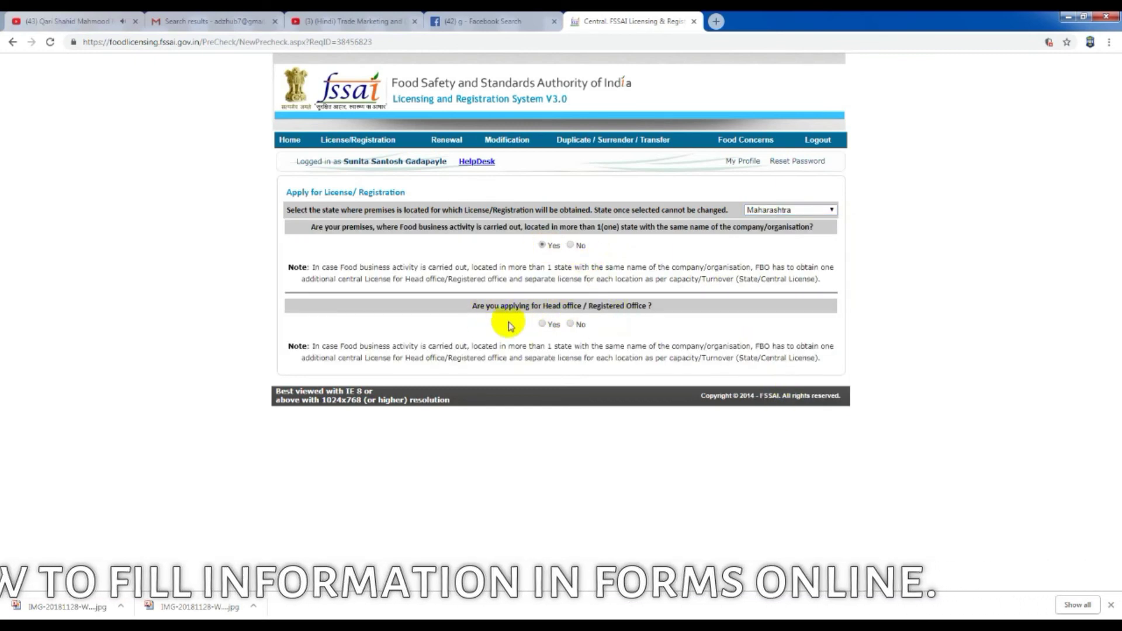
pyautogui.click(568, 325)
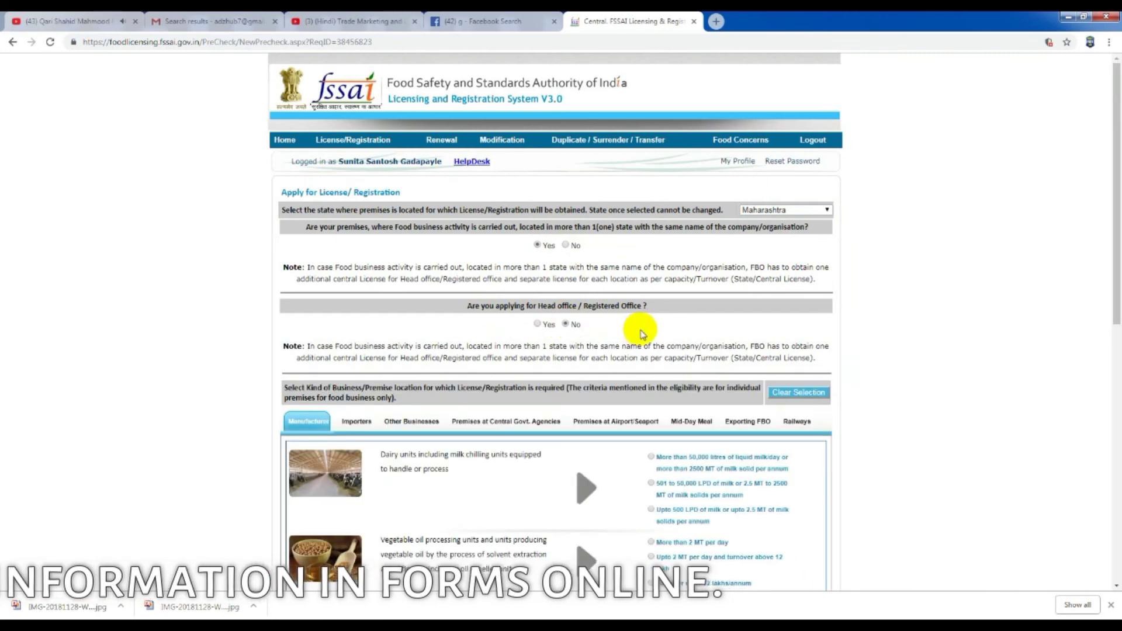
pyautogui.scroll(-4, 614, 326)
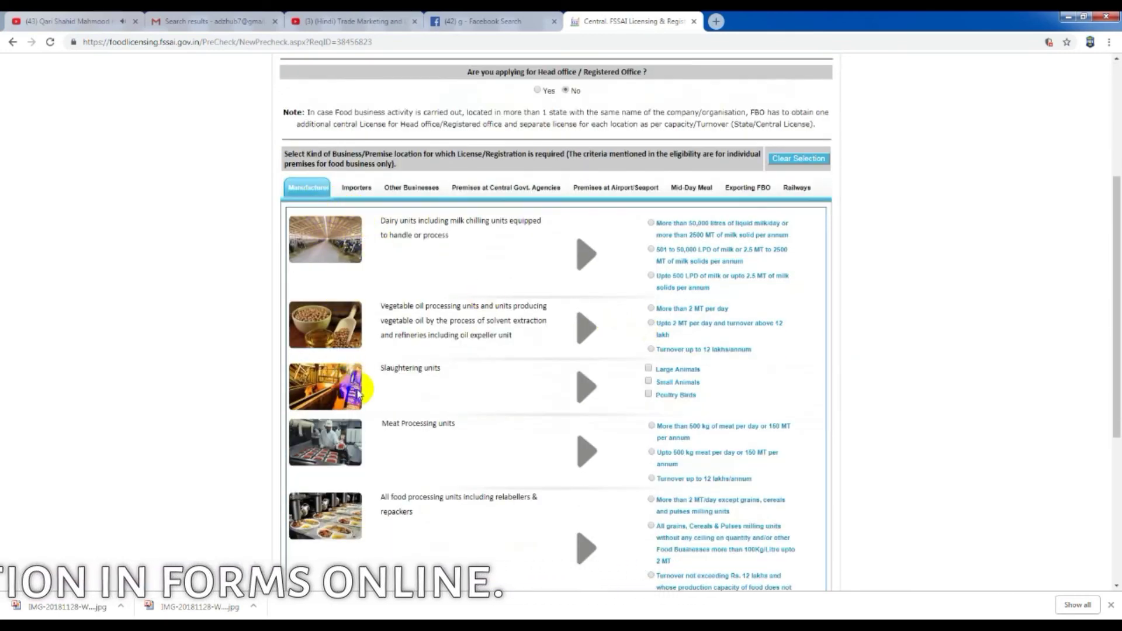
pyautogui.scroll(-3, 475, 317)
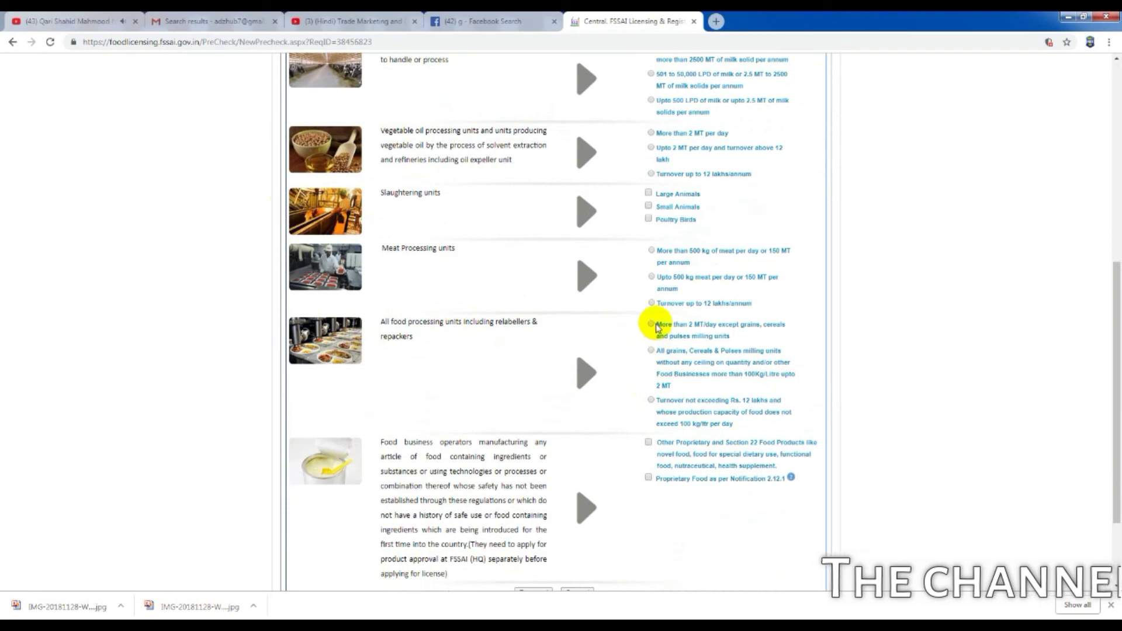
pyautogui.click(651, 351)
pyautogui.scroll(-2, 664, 371)
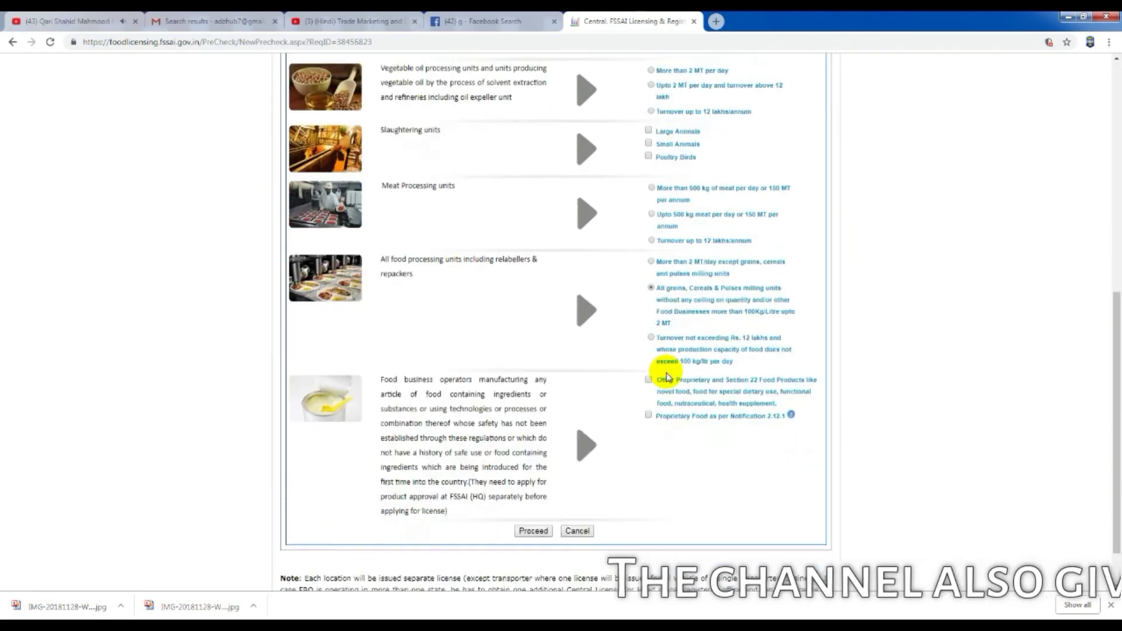
pyautogui.click(543, 476)
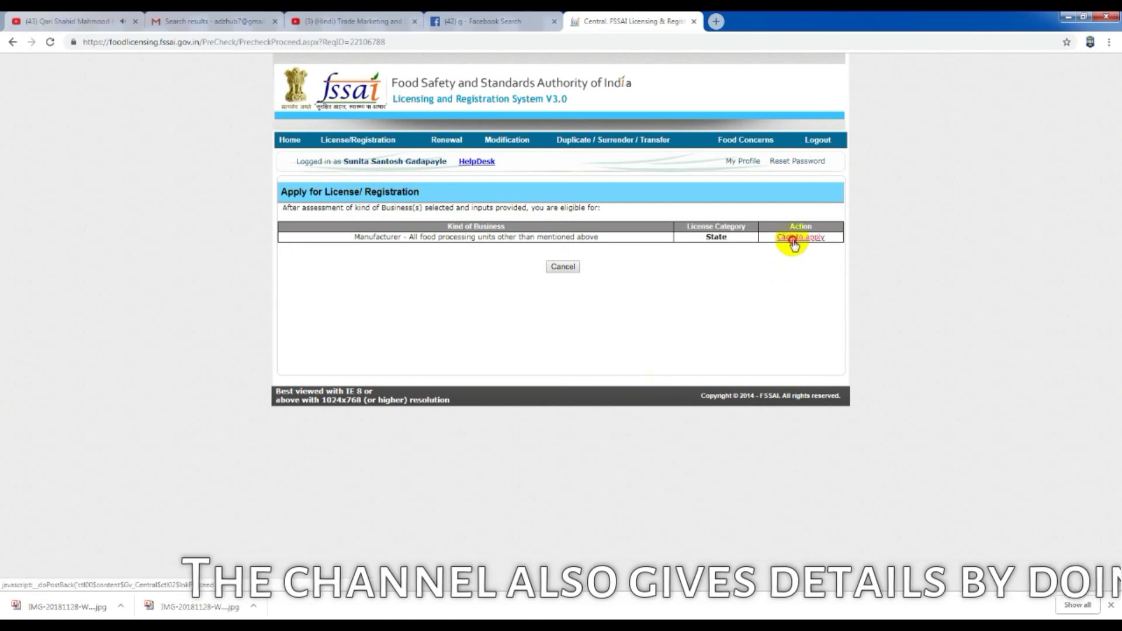
# Step: Start the Form B State application and save the TEJSWINI DAL MILL premises details
pyautogui.click(794, 239)
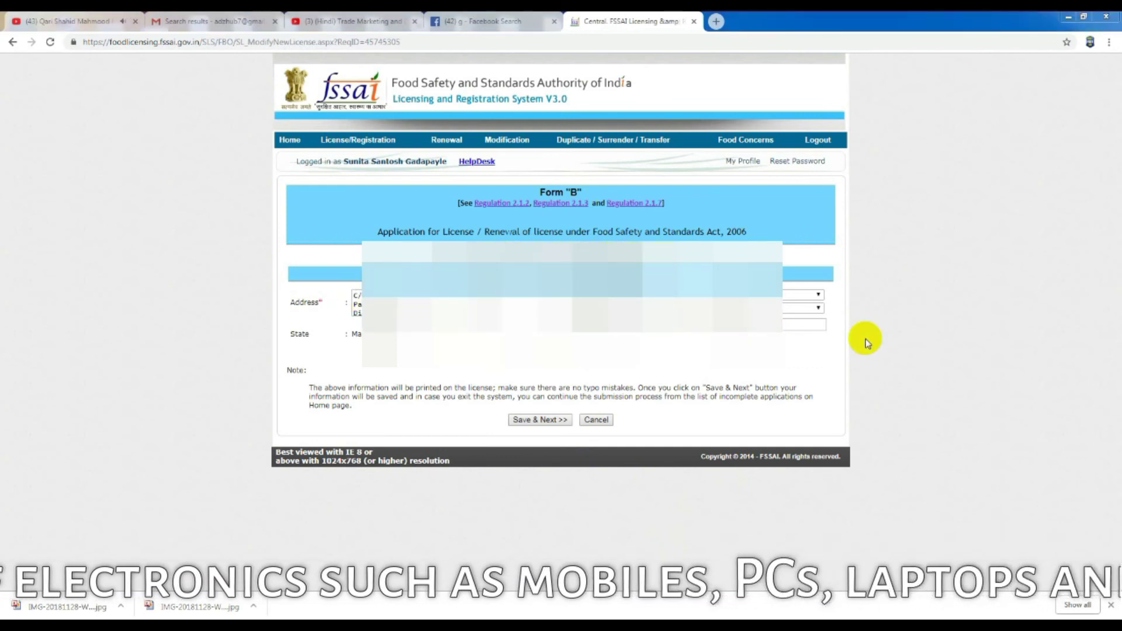
pyautogui.click(538, 420)
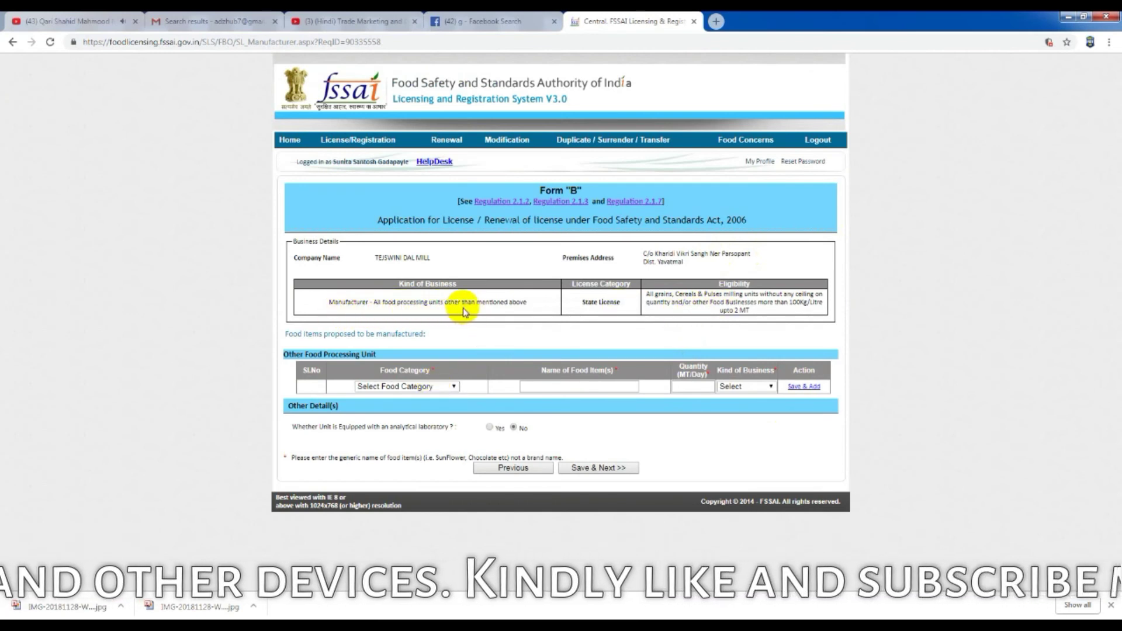
pyautogui.click(418, 388)
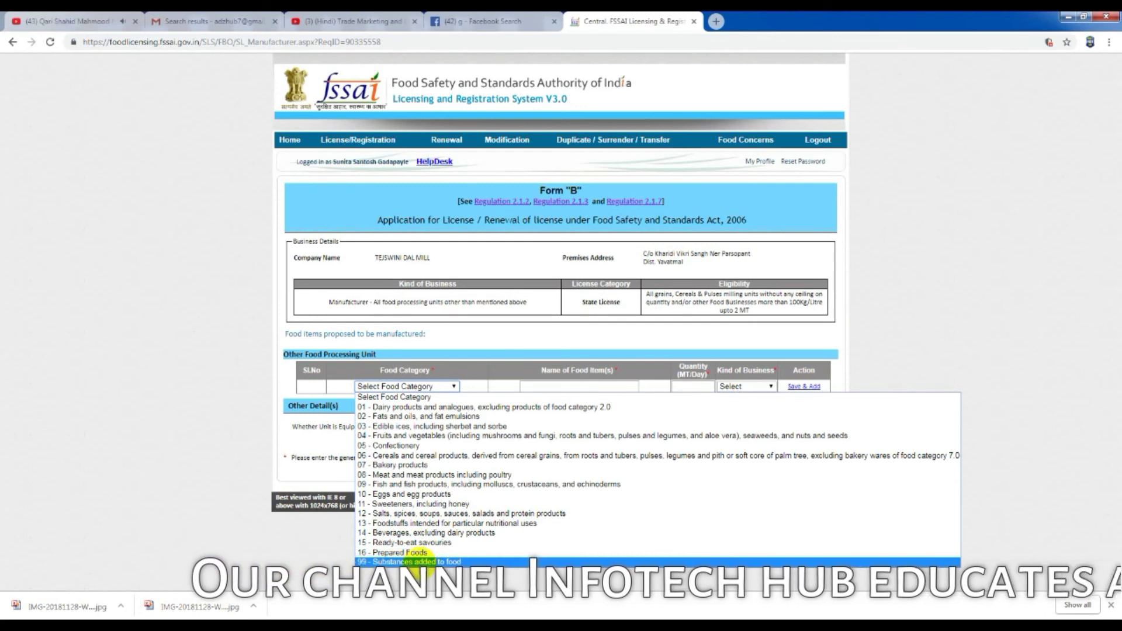
# Step: Add Dal as a food item under category 16 - Prepared Foods and save the food items list
pyautogui.click(410, 552)
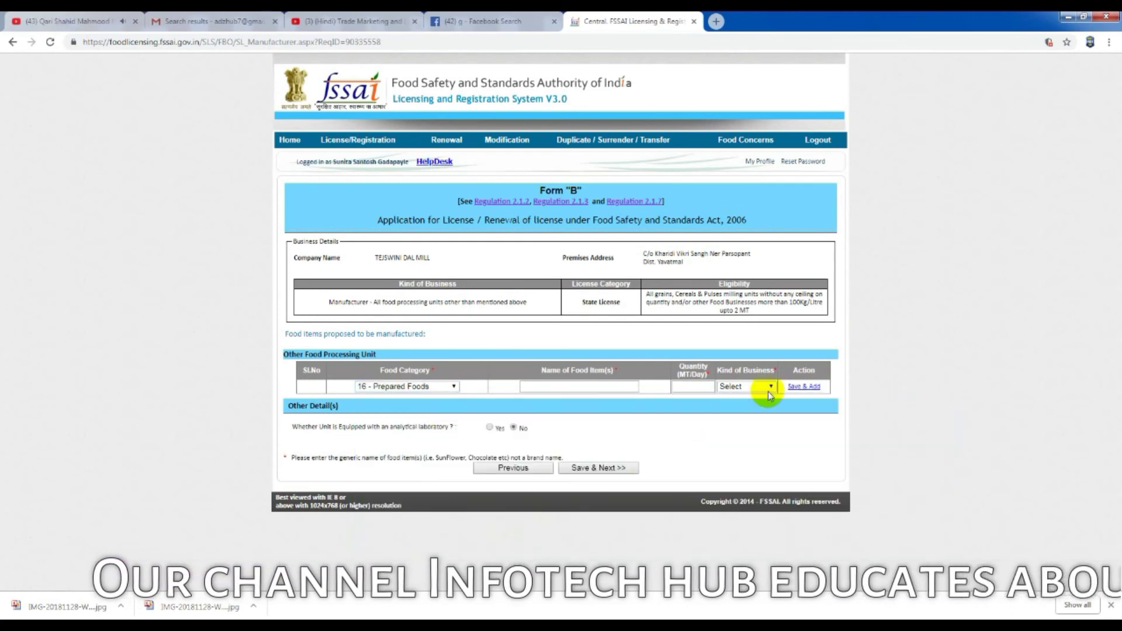
pyautogui.click(599, 386)
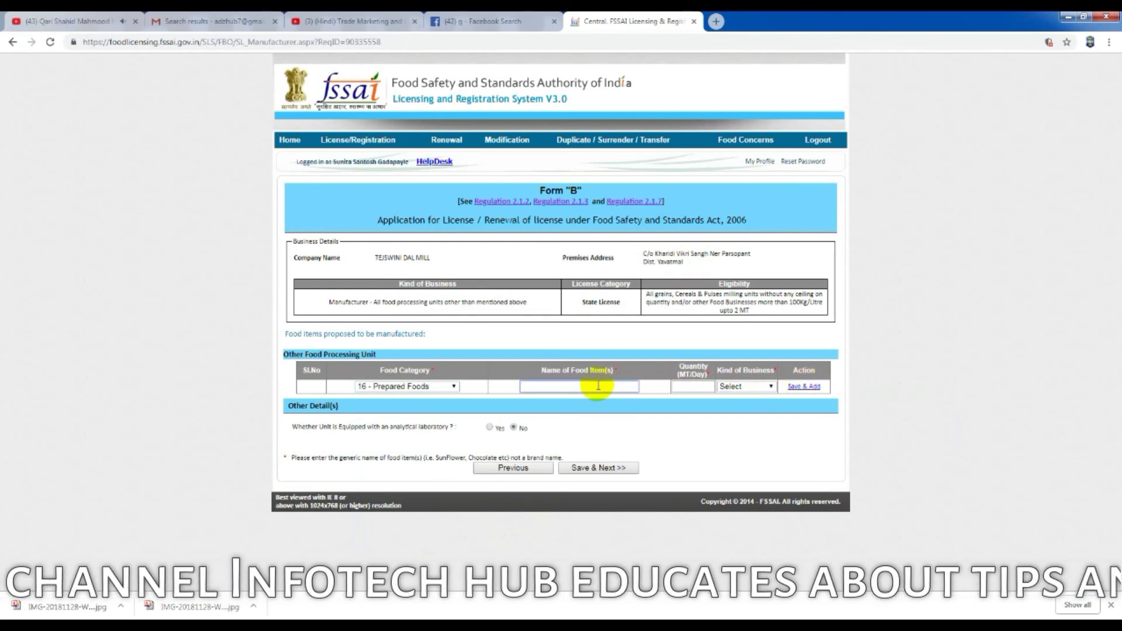
pyautogui.write('Dal')
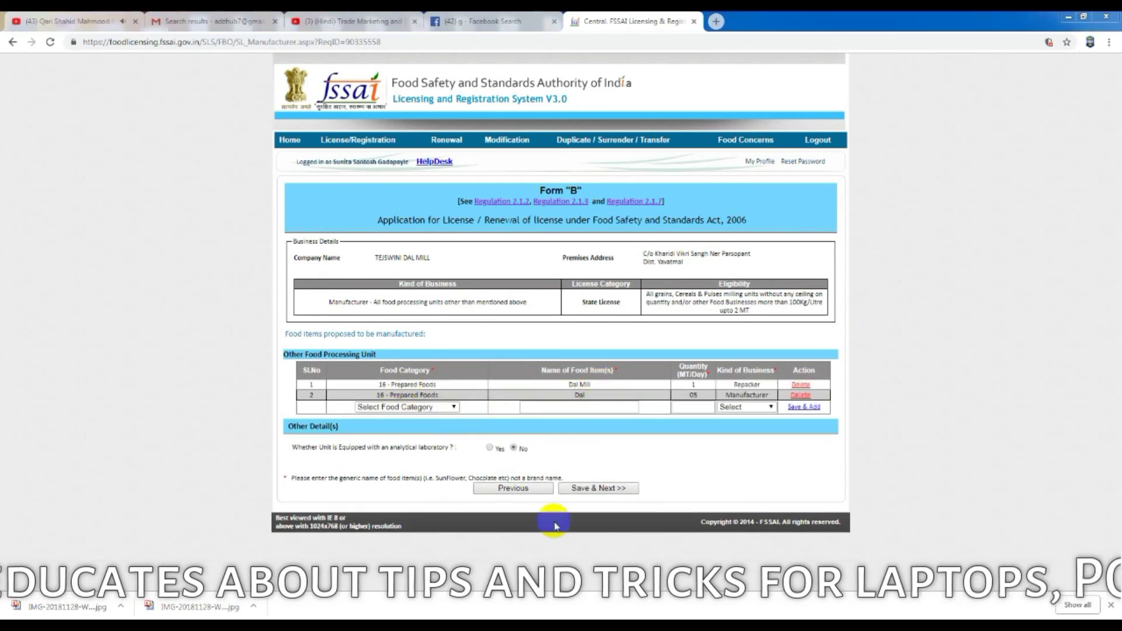
pyautogui.click(616, 490)
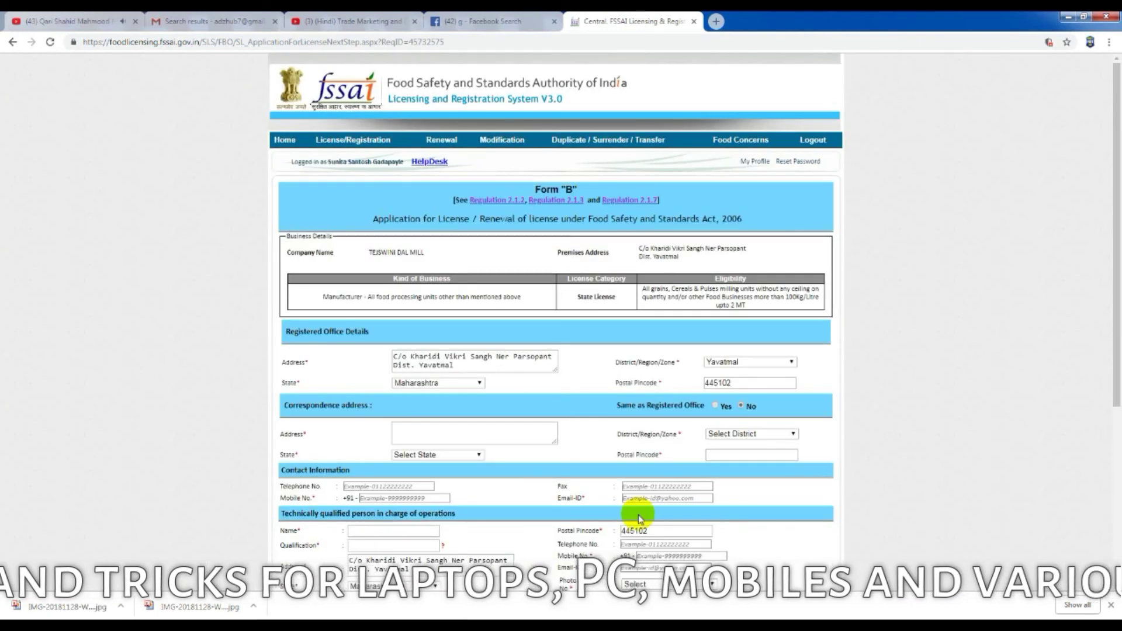
# Step: Use the registered office address for correspondence and copy the technical person's details to the responsible person
pyautogui.scroll(-2, 677, 381)
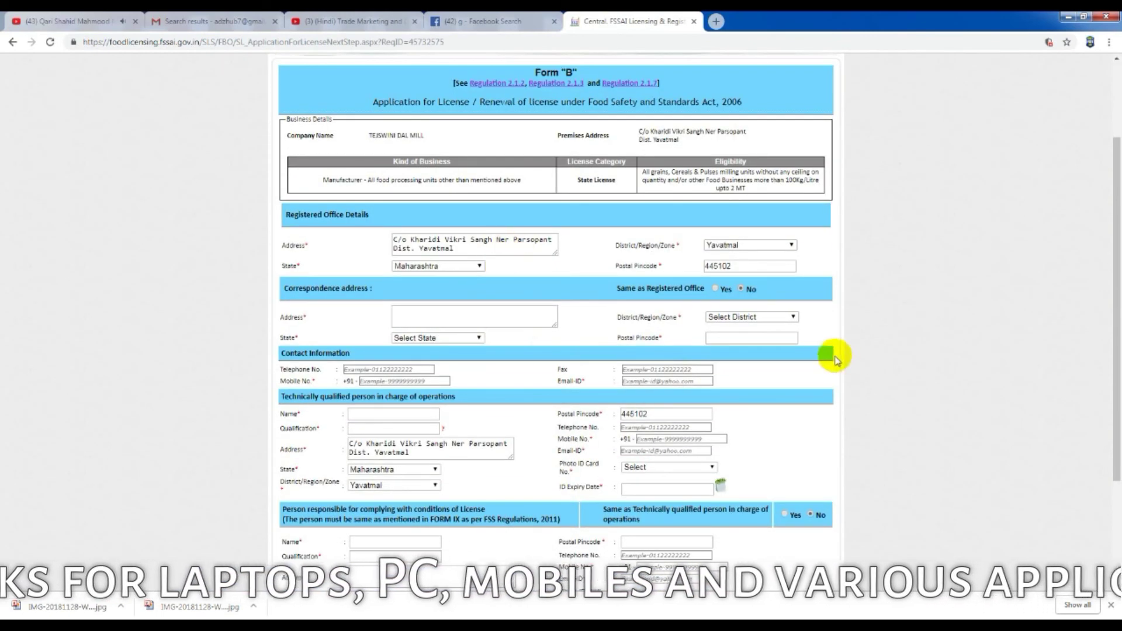
pyautogui.click(714, 290)
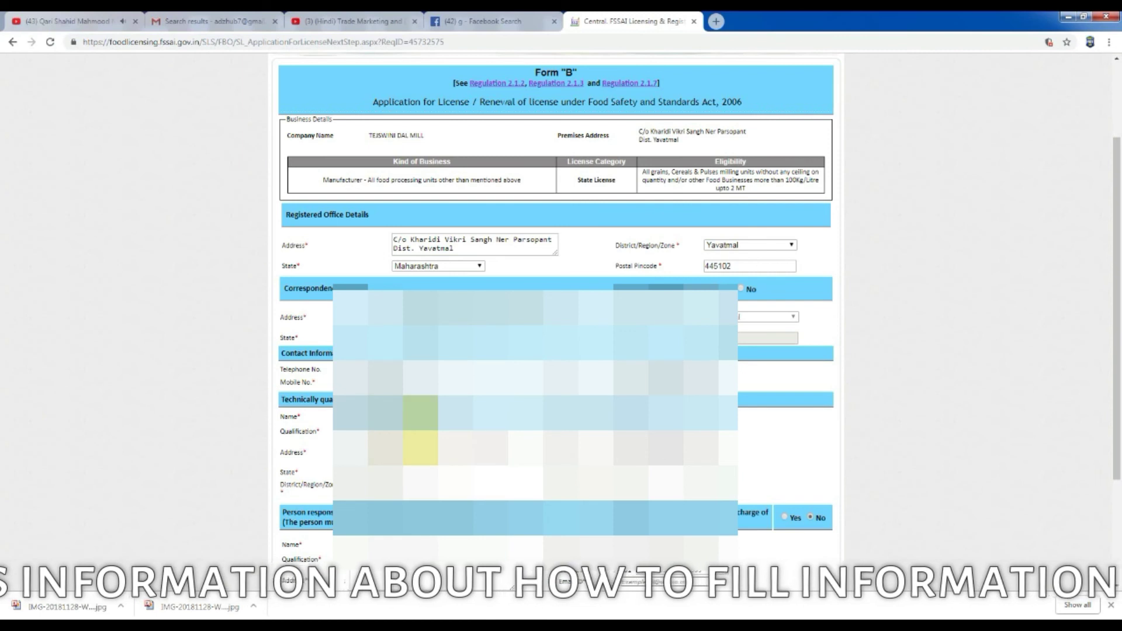
pyautogui.click(662, 104)
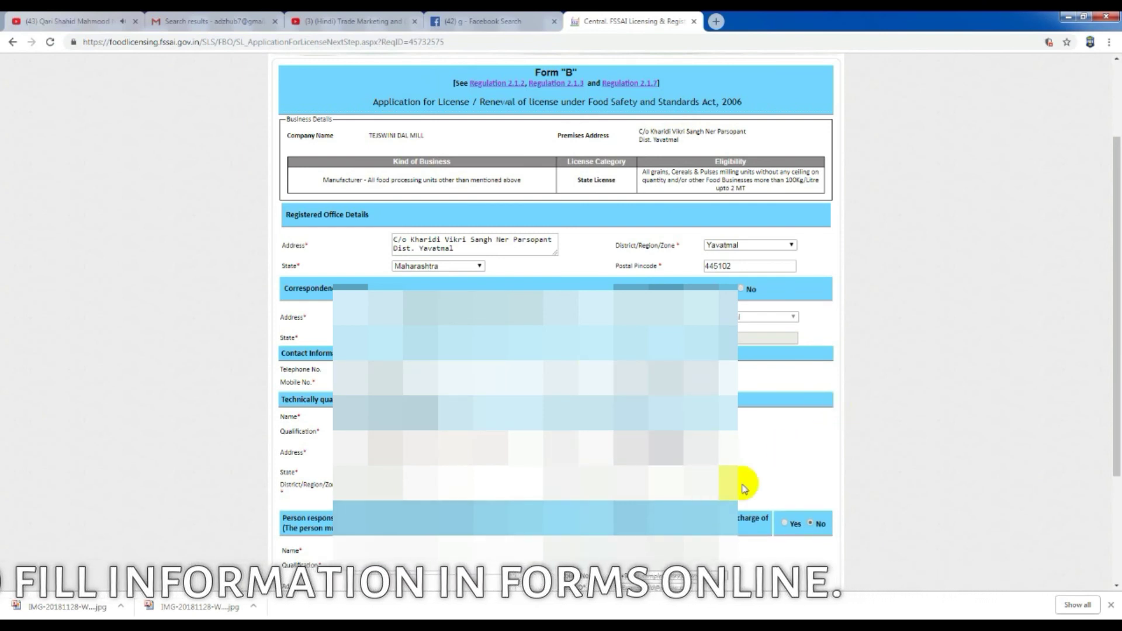
pyautogui.scroll(-3, 791, 476)
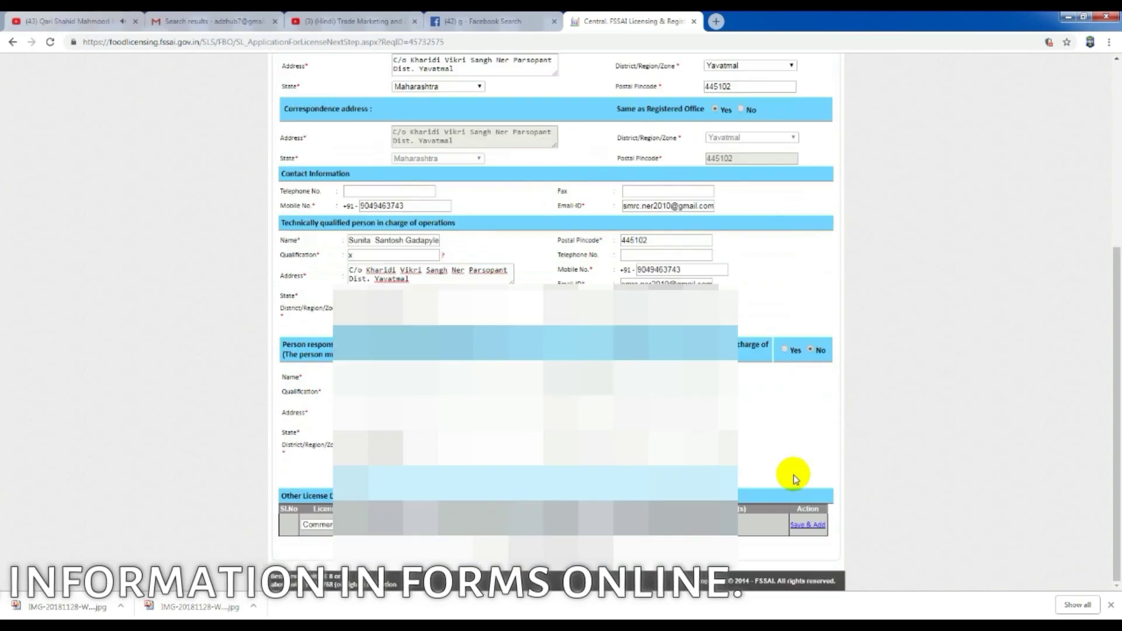
pyautogui.scroll(3, 747, 370)
pyautogui.scroll(-3, 742, 336)
pyautogui.click(739, 320)
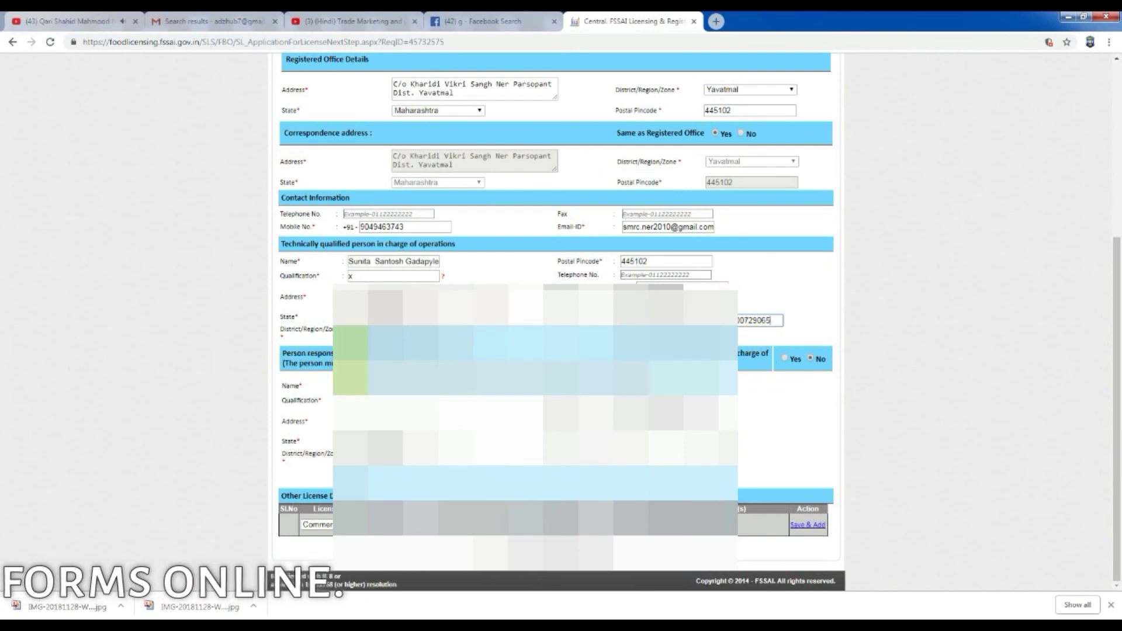
pyautogui.click(784, 358)
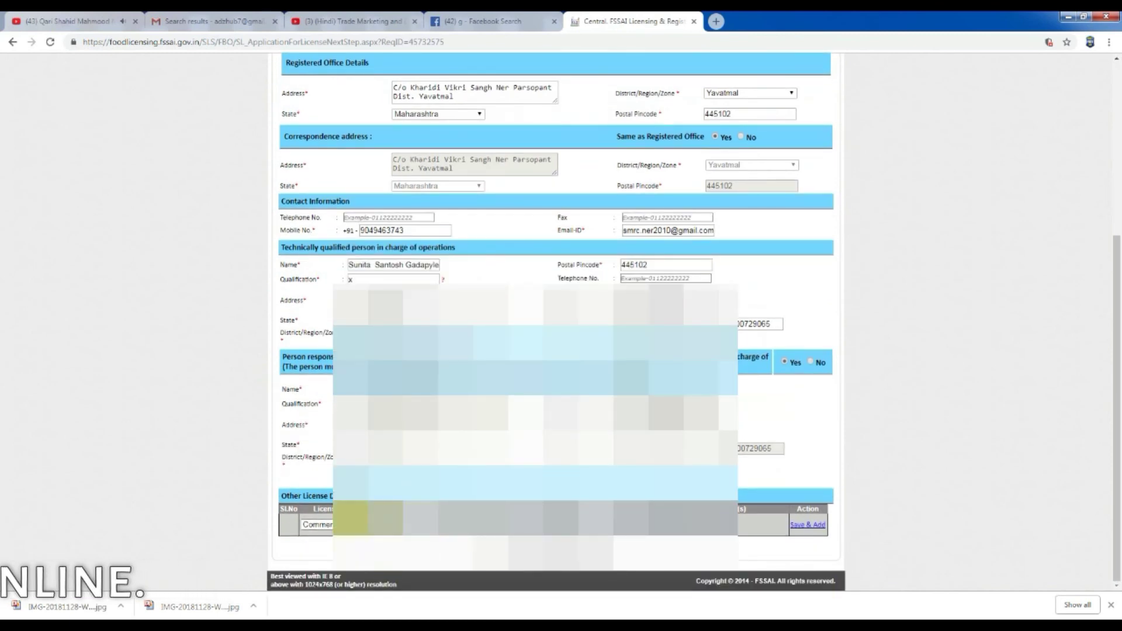
# Step: Add a Small Scale Industry licence under other licences and save the details
pyautogui.click(318, 524)
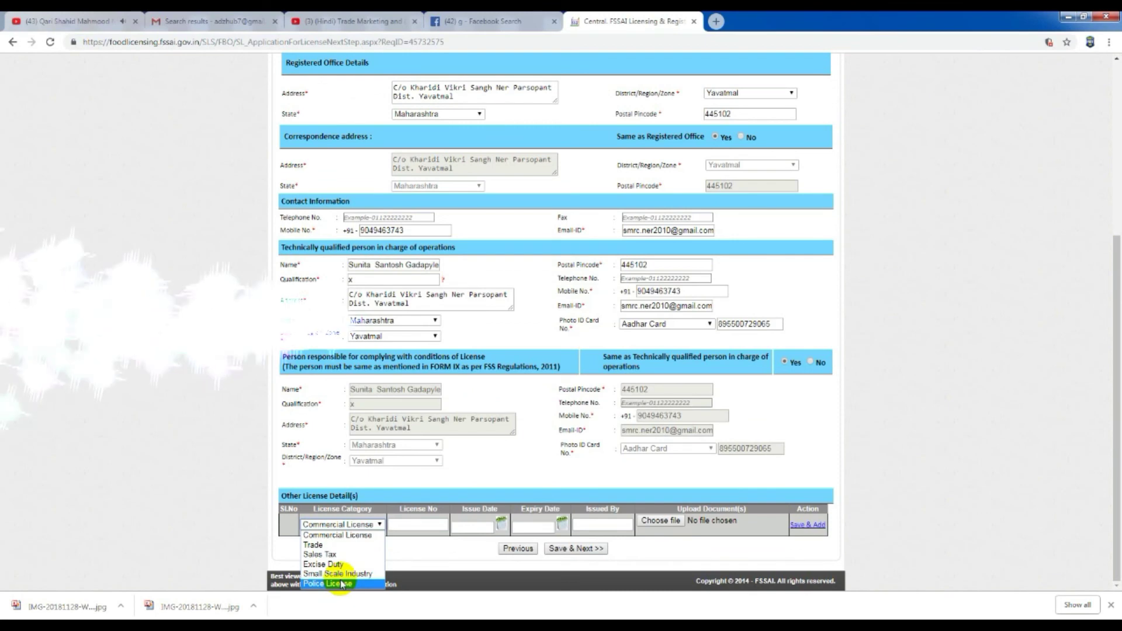
pyautogui.click(338, 574)
pyautogui.click(425, 528)
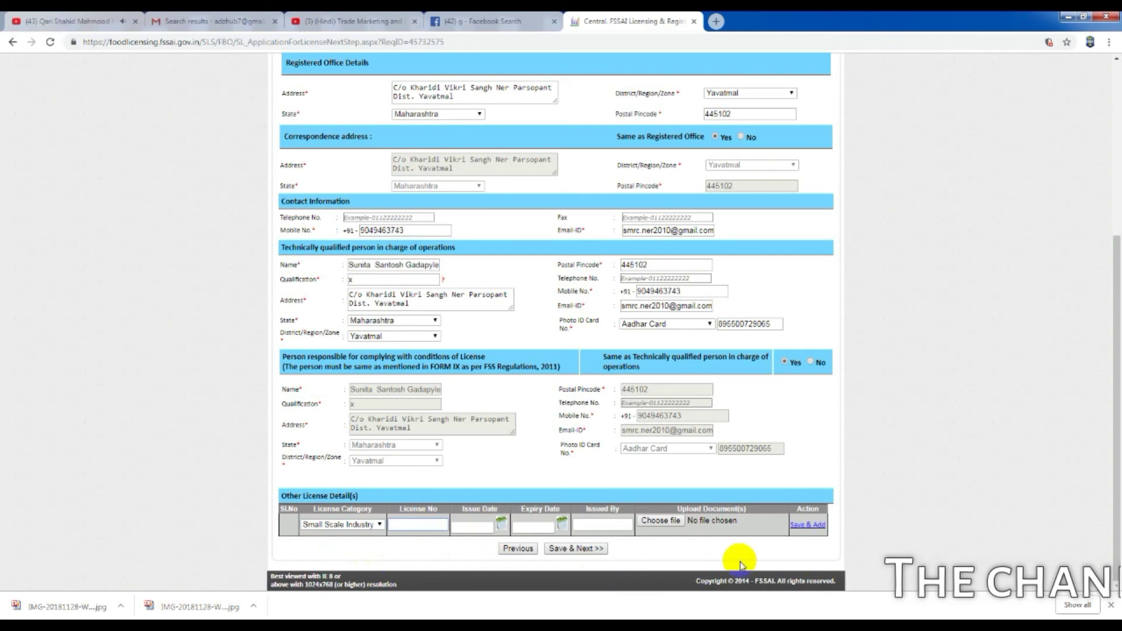
pyautogui.click(576, 550)
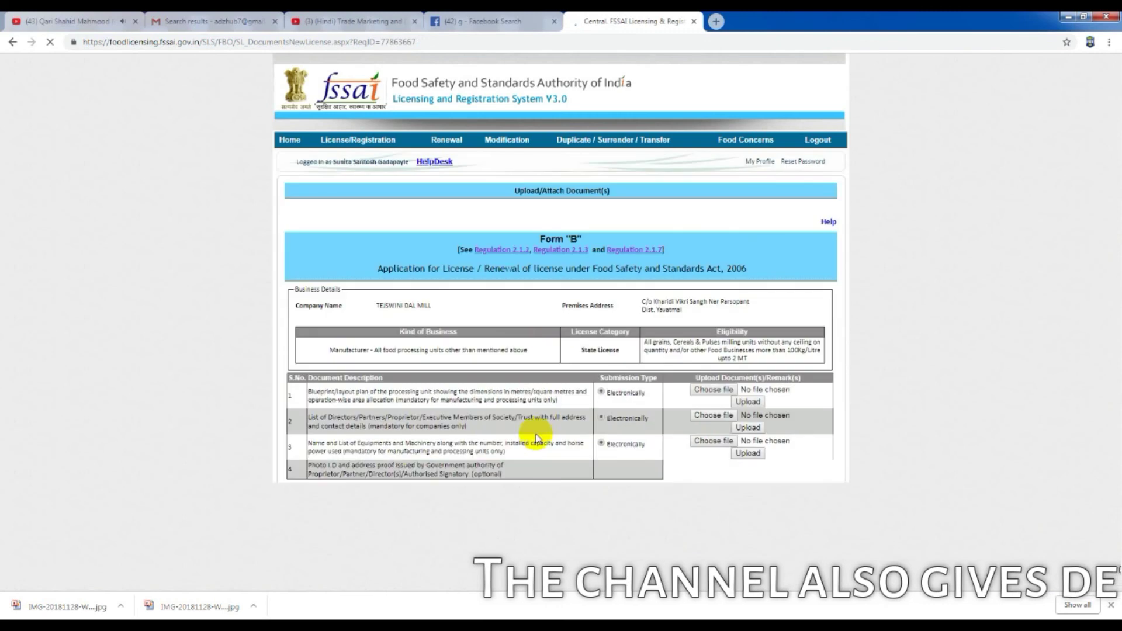
# Step: Upload IMG-20181128-WA0100 from the dall mill ner folder as the layout plan
pyautogui.scroll(-3, 559, 339)
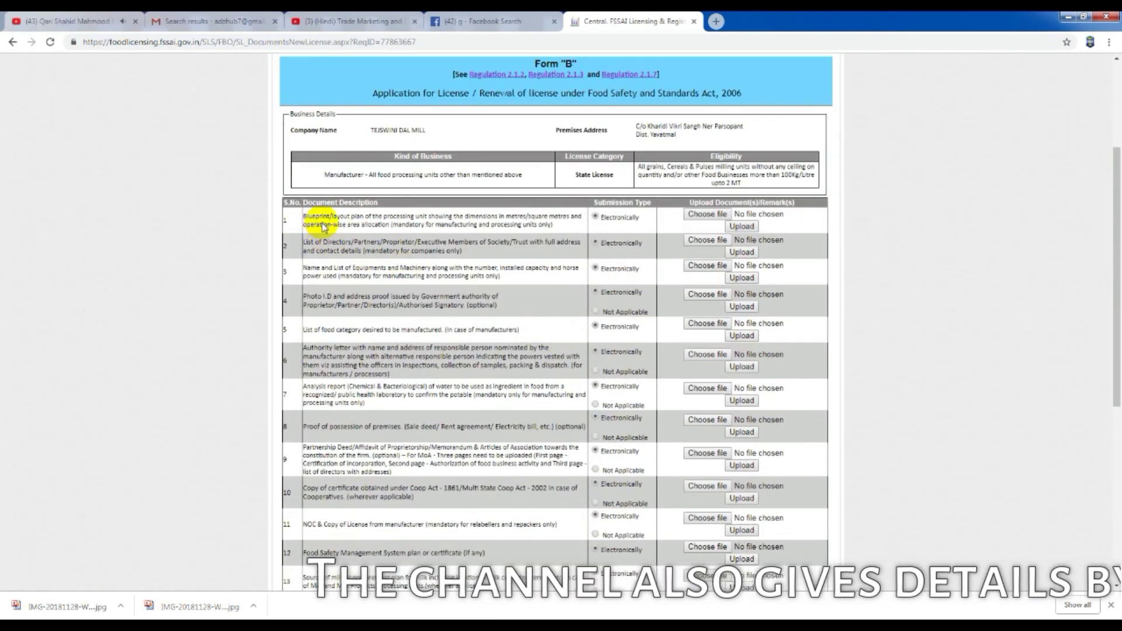
pyautogui.click(707, 213)
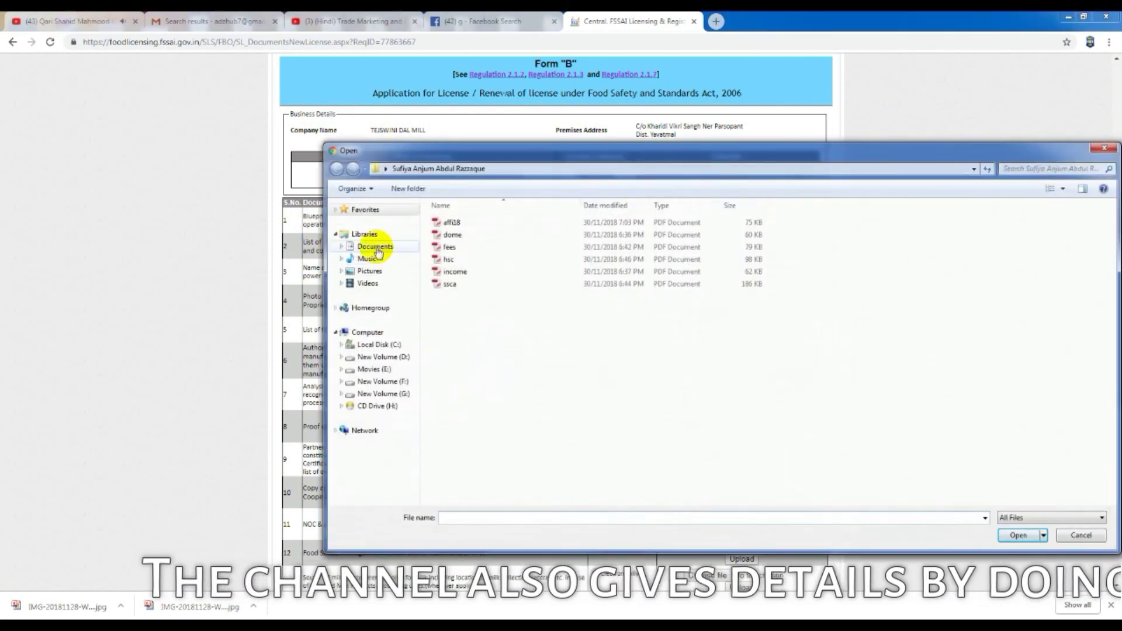
pyautogui.click(399, 345)
pyautogui.doubleClick(519, 246)
pyautogui.rightClick(588, 313)
pyautogui.click(631, 561)
pyautogui.click(713, 567)
pyautogui.press('Return')
pyautogui.click(748, 222)
# Step: Upload the dead image as the directors list document
pyautogui.scroll(-7, 621, 172)
pyautogui.scroll(3, 526, 179)
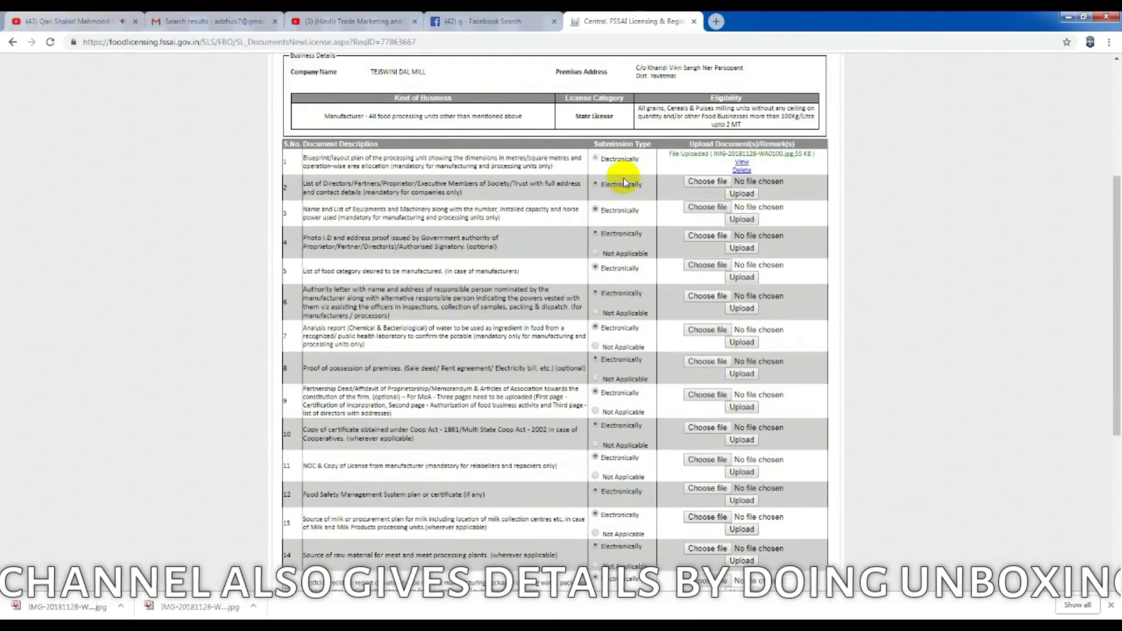
pyautogui.click(709, 181)
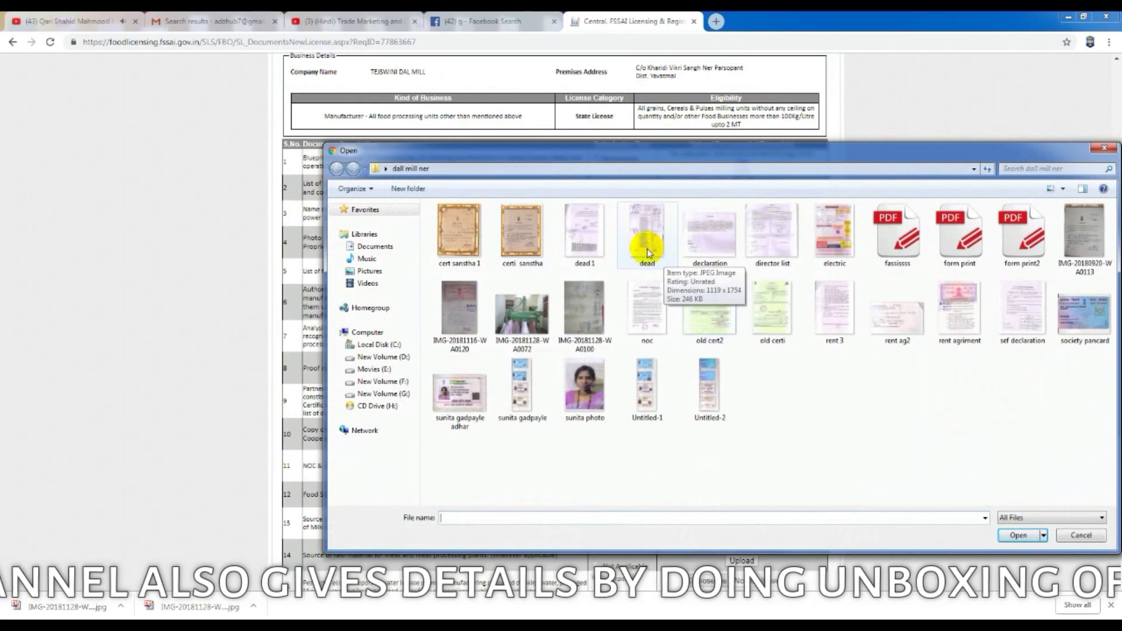
pyautogui.rightClick(647, 234)
pyautogui.moveTo(731, 368)
pyautogui.click(852, 371)
pyautogui.click(1106, 17)
pyautogui.click(1017, 533)
pyautogui.click(741, 194)
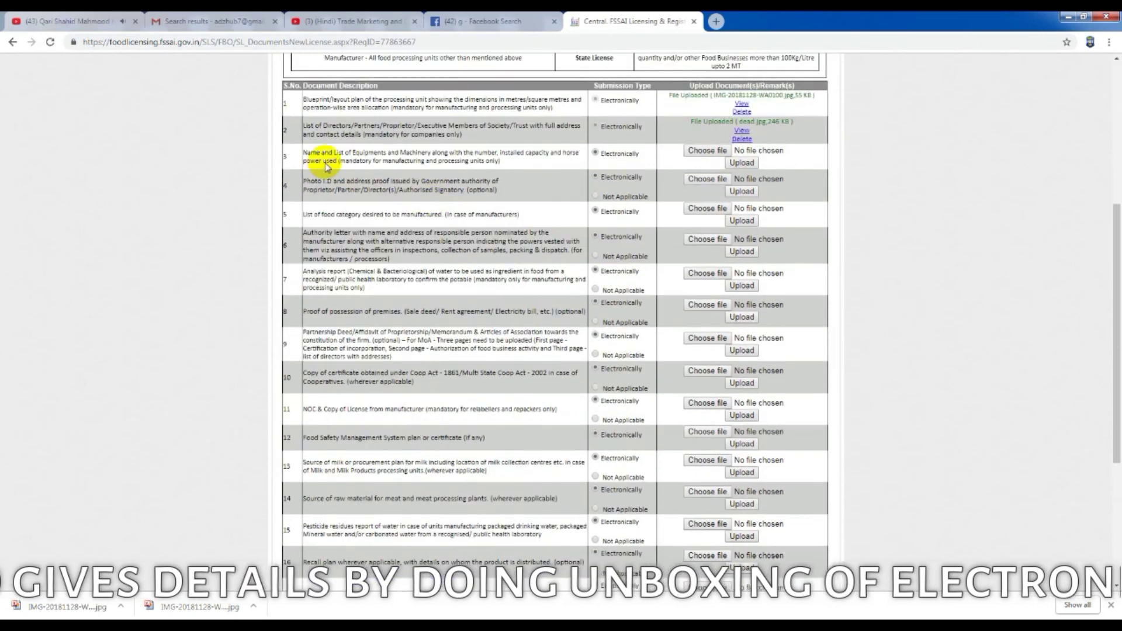
# Step: Upload IMG-20181128-WA0072 as the equipment list document
pyautogui.click(714, 154)
pyautogui.click(524, 315)
pyautogui.click(1010, 532)
pyautogui.click(741, 163)
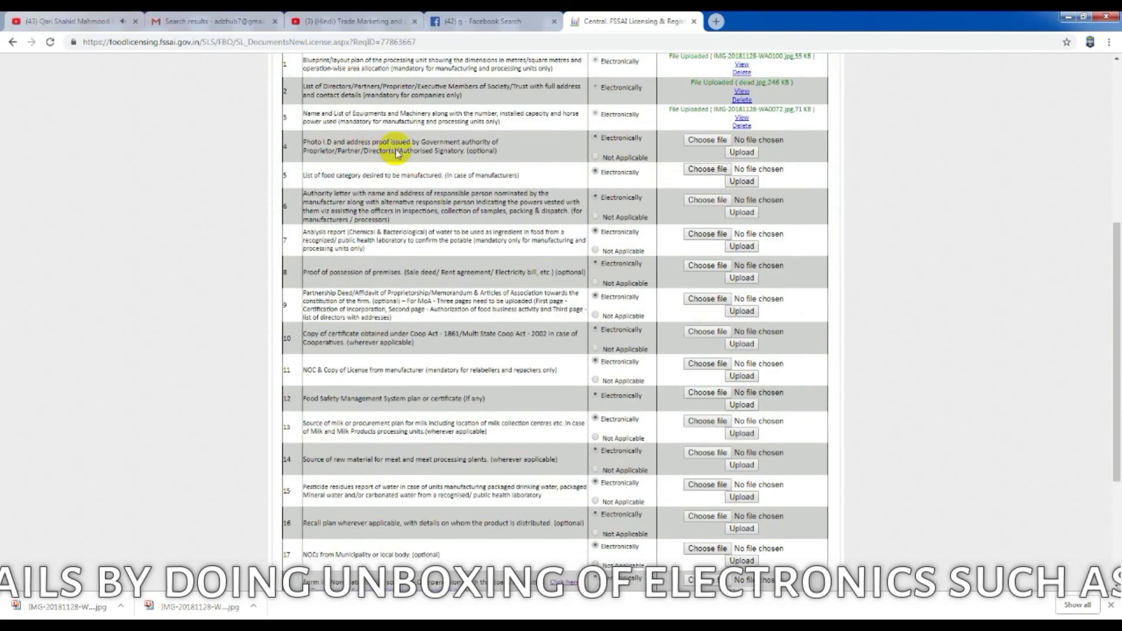
# Step: Upload the Aadhaar card image as the photo ID proof, replacing the society pancard image
pyautogui.click(708, 142)
pyautogui.click(460, 392)
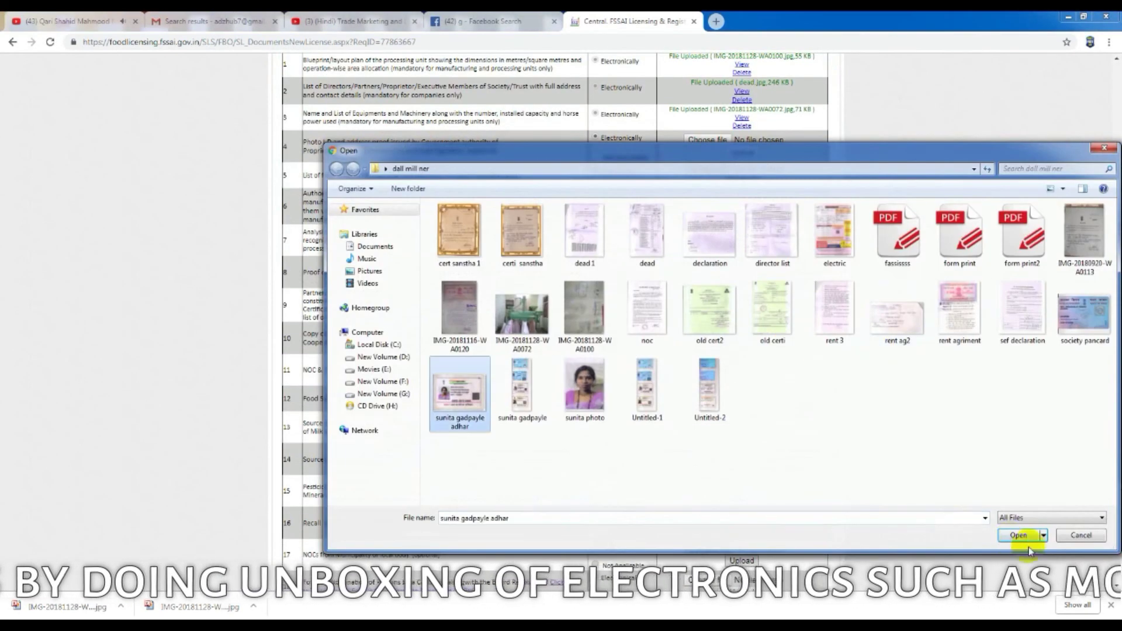
pyautogui.click(1077, 313)
pyautogui.rightClick(1075, 316)
pyautogui.moveTo(1034, 447)
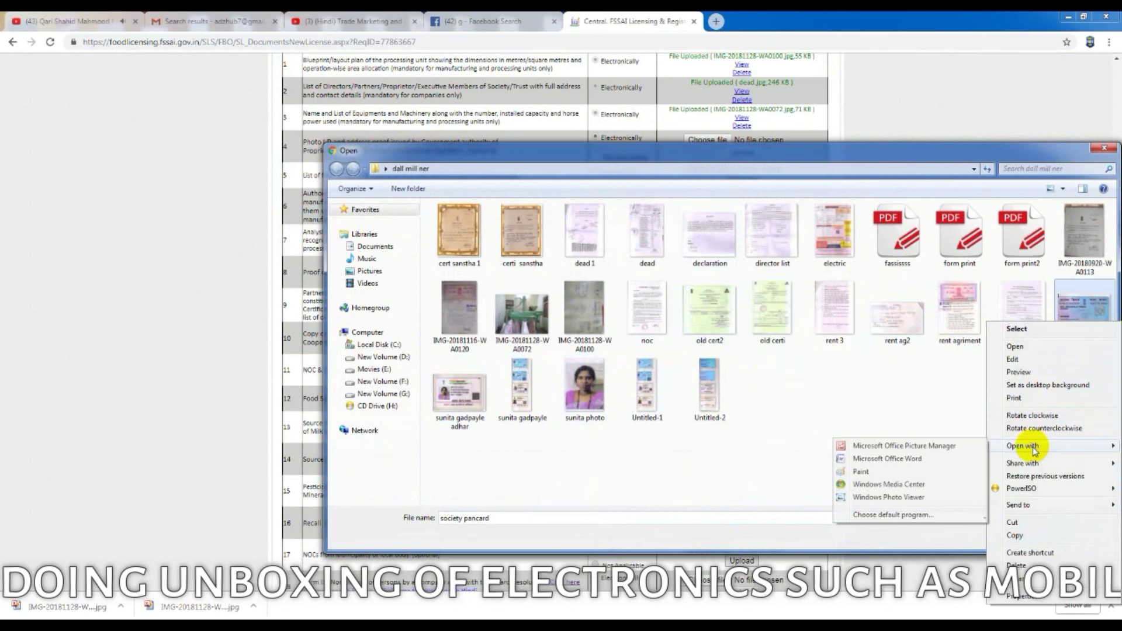
pyautogui.click(904, 445)
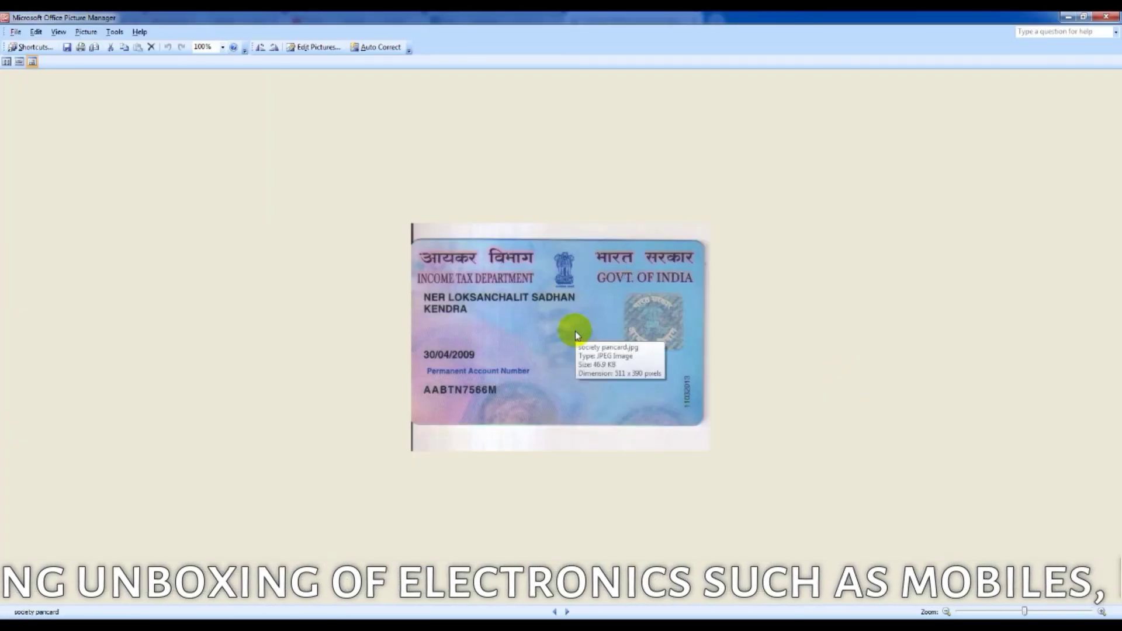
pyautogui.click(1106, 16)
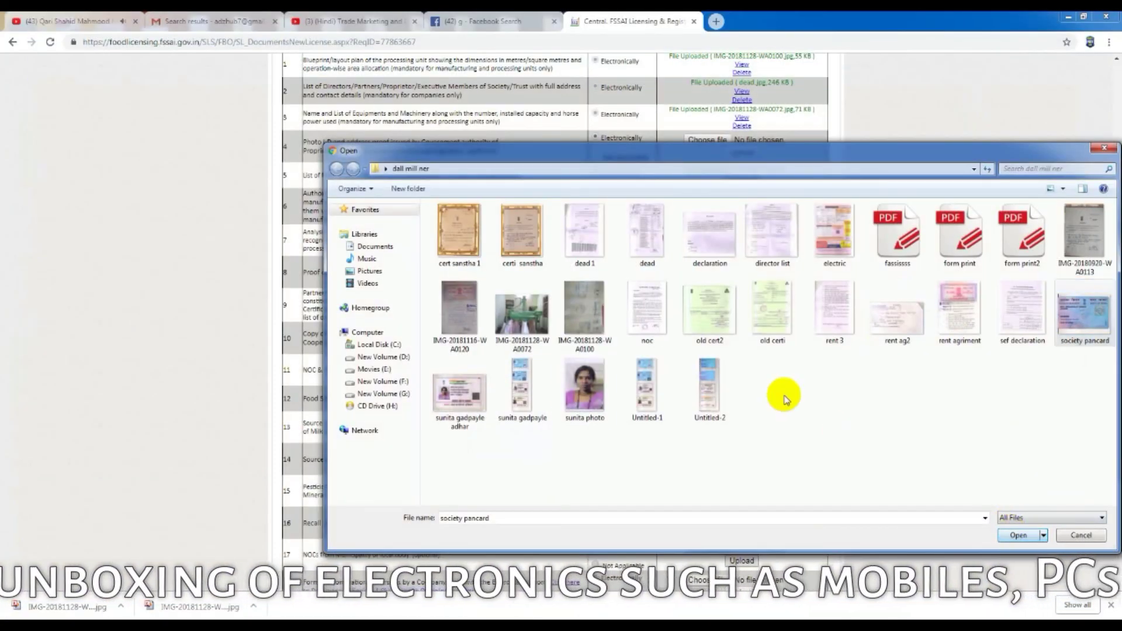
pyautogui.click(1018, 535)
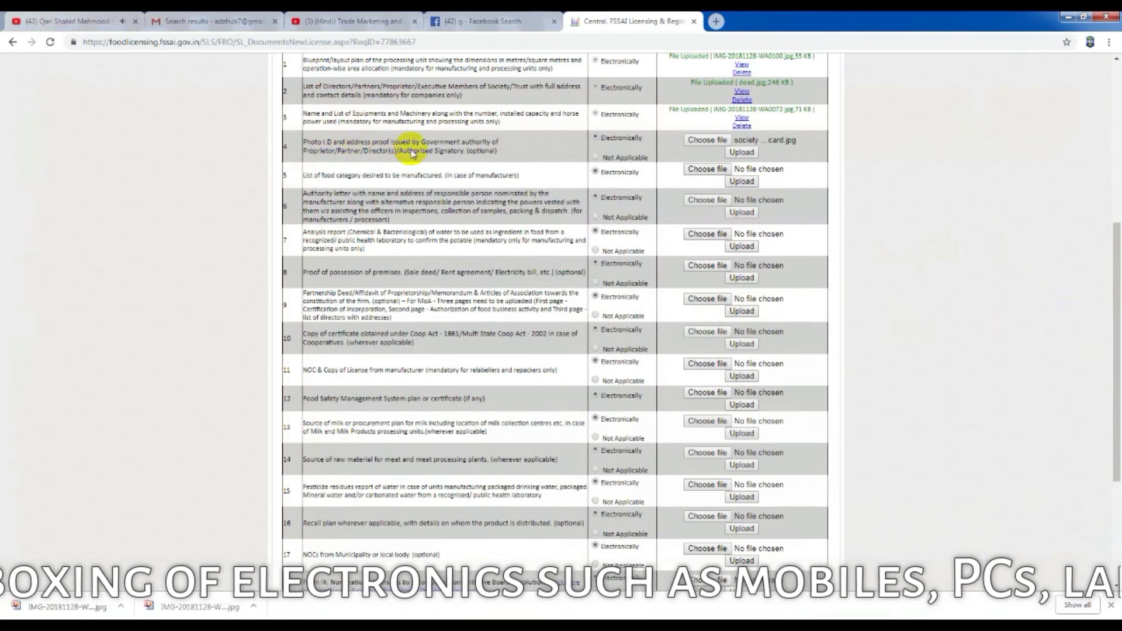
pyautogui.click(707, 140)
pyautogui.doubleClick(459, 402)
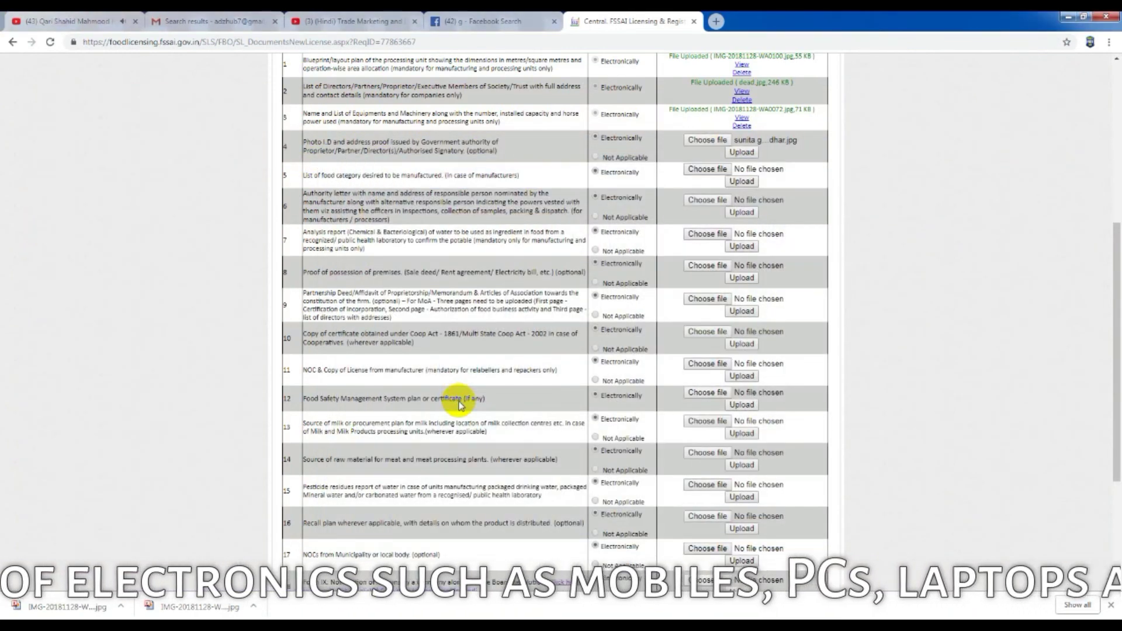
pyautogui.click(741, 152)
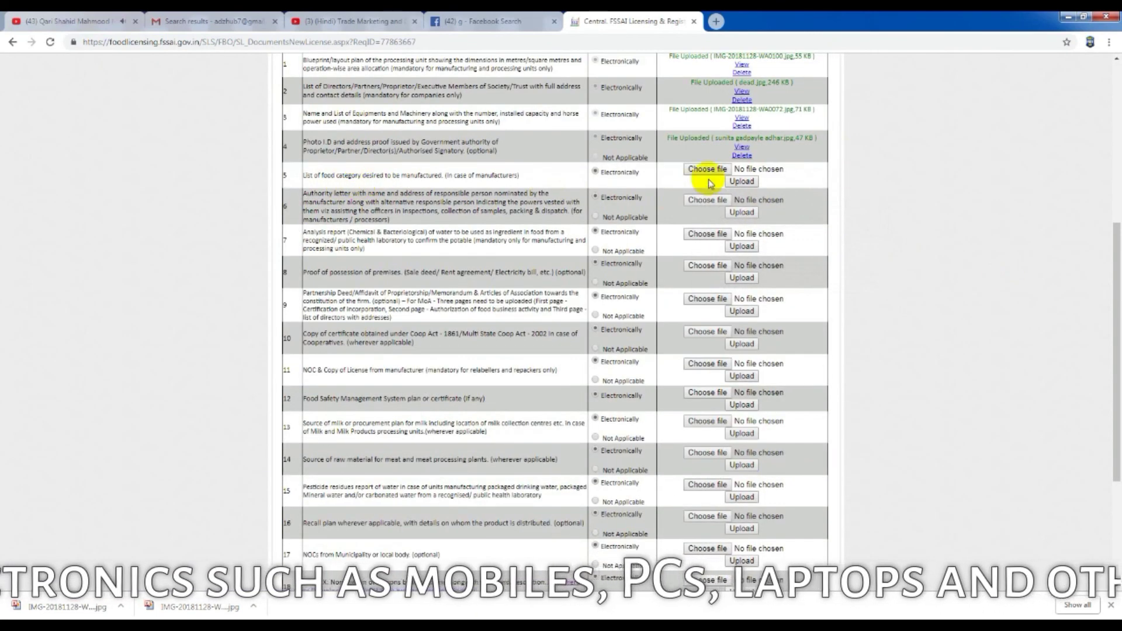
# Step: Upload IMG-20181116-WA0120 as the food category list document
pyautogui.click(708, 169)
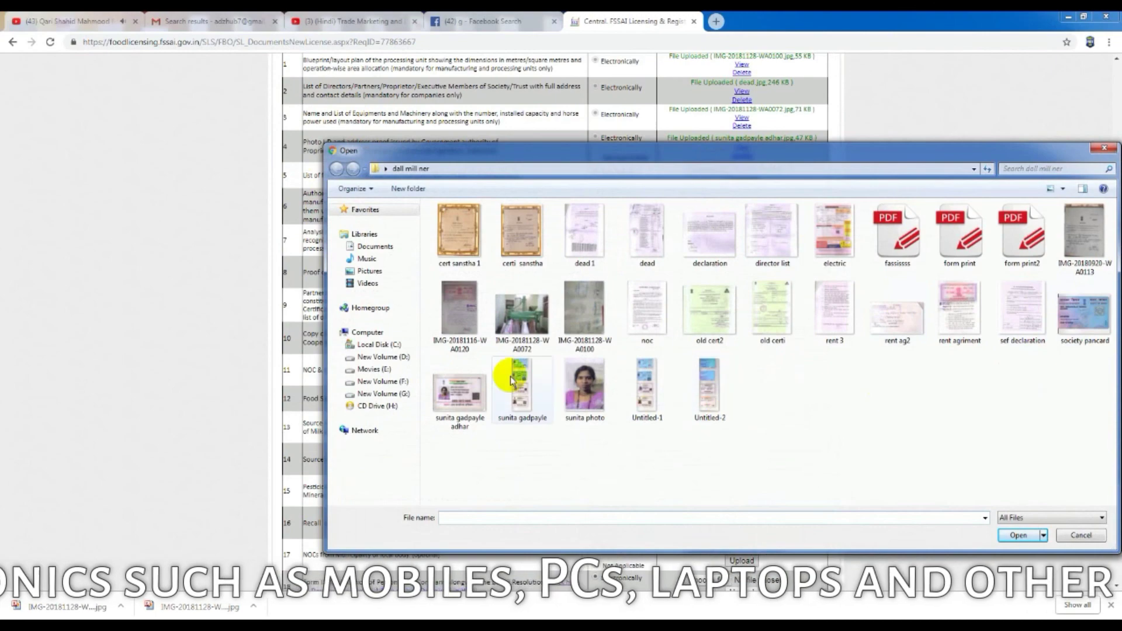
pyautogui.rightClick(470, 317)
pyautogui.moveTo(526, 437)
pyautogui.click(655, 366)
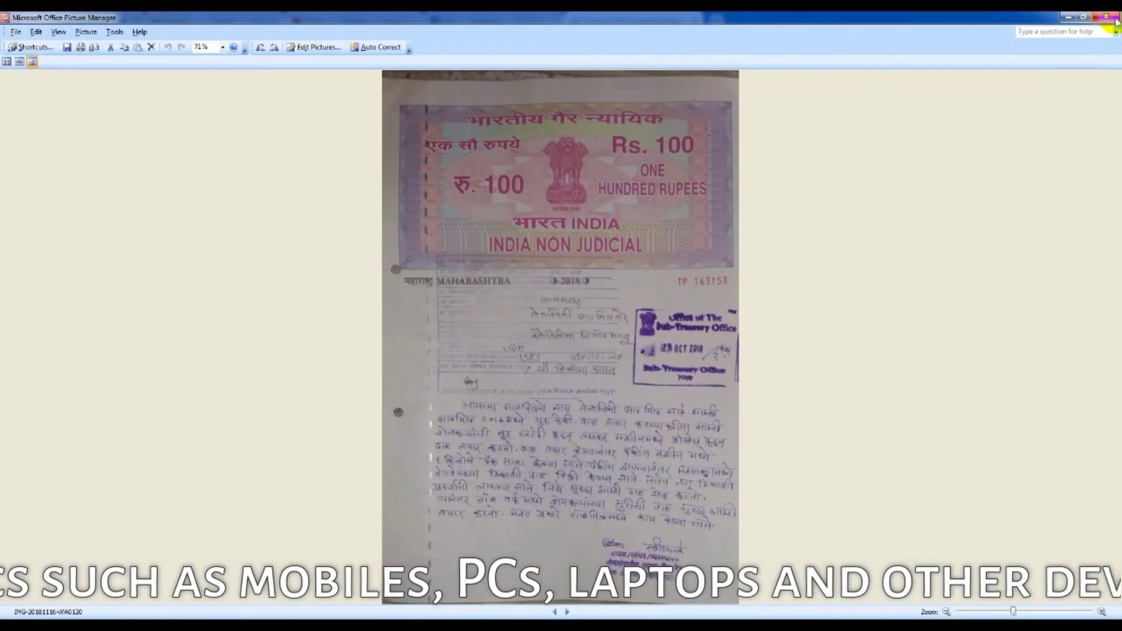
pyautogui.click(1110, 15)
pyautogui.click(1019, 535)
pyautogui.click(742, 182)
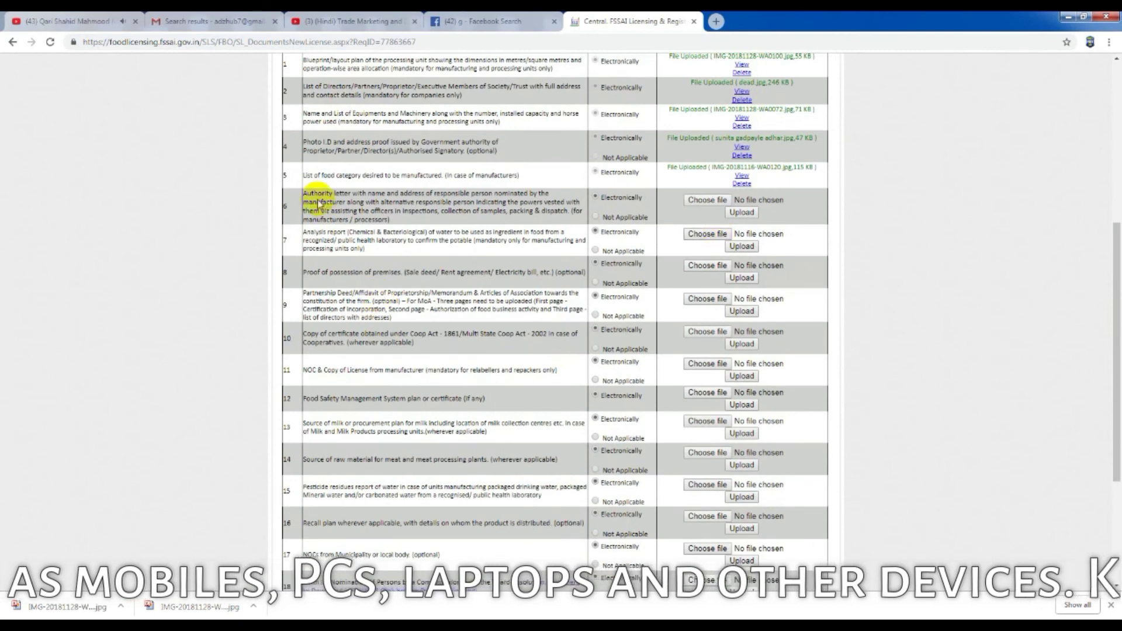
# Step: Upload noc.jpg as the row 6 authority letter
pyautogui.click(707, 199)
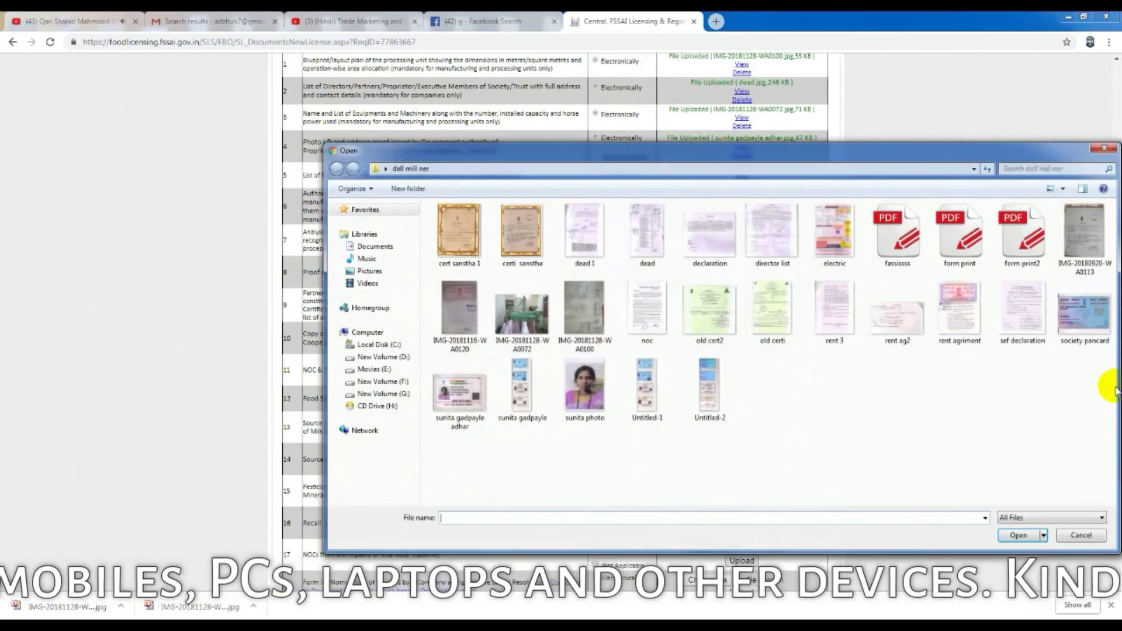
pyautogui.write('noc')
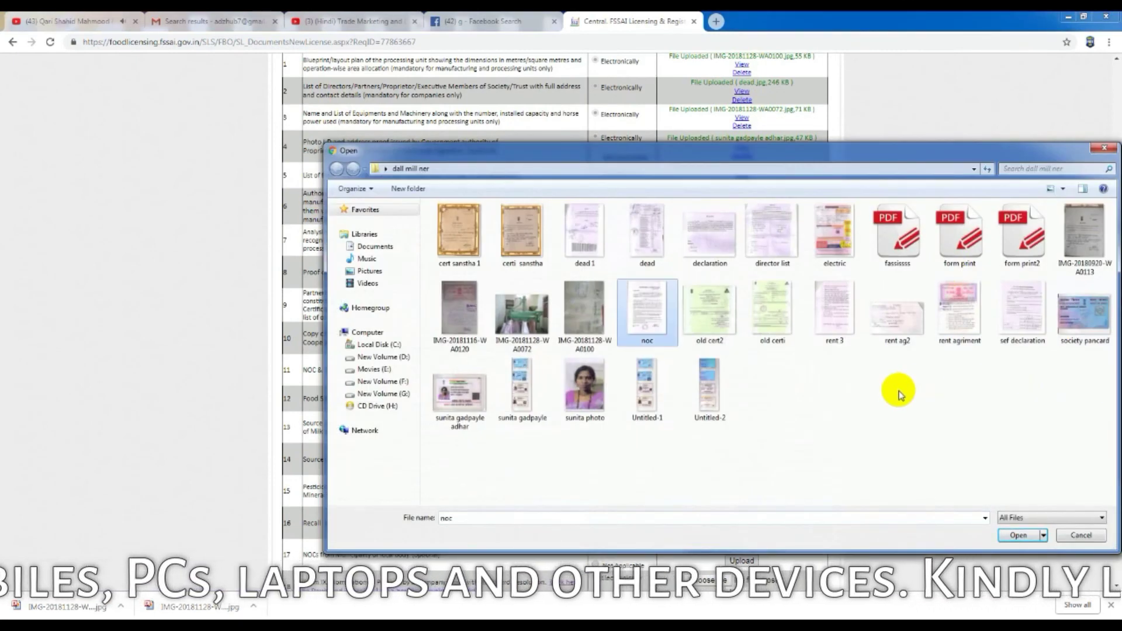
pyautogui.click(1019, 535)
pyautogui.click(742, 212)
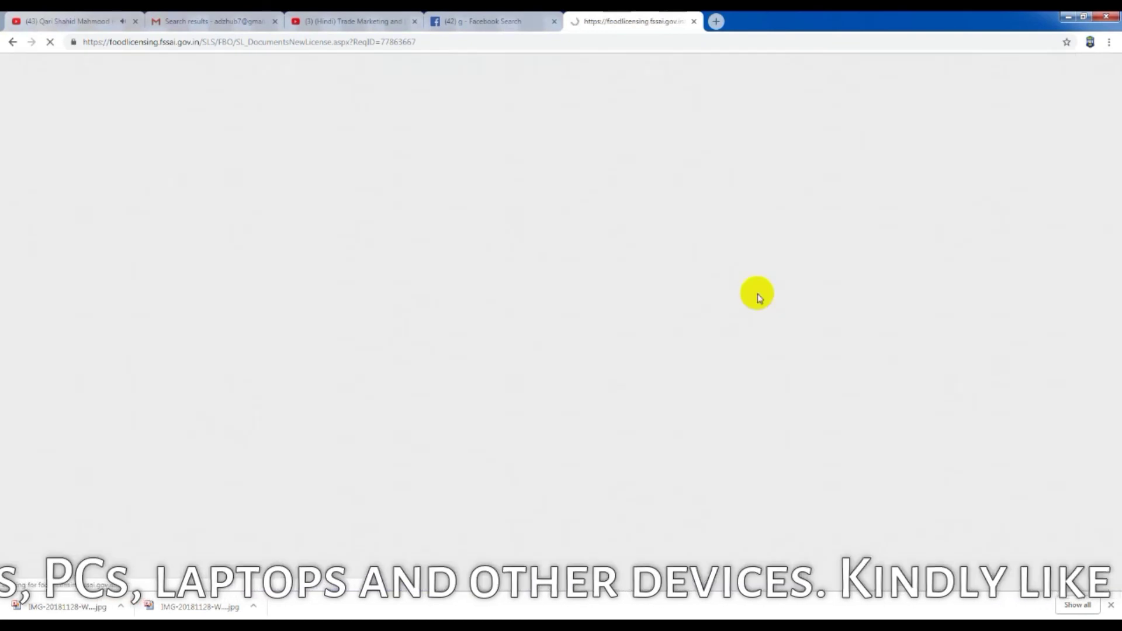
pyautogui.scroll(-1, 754, 310)
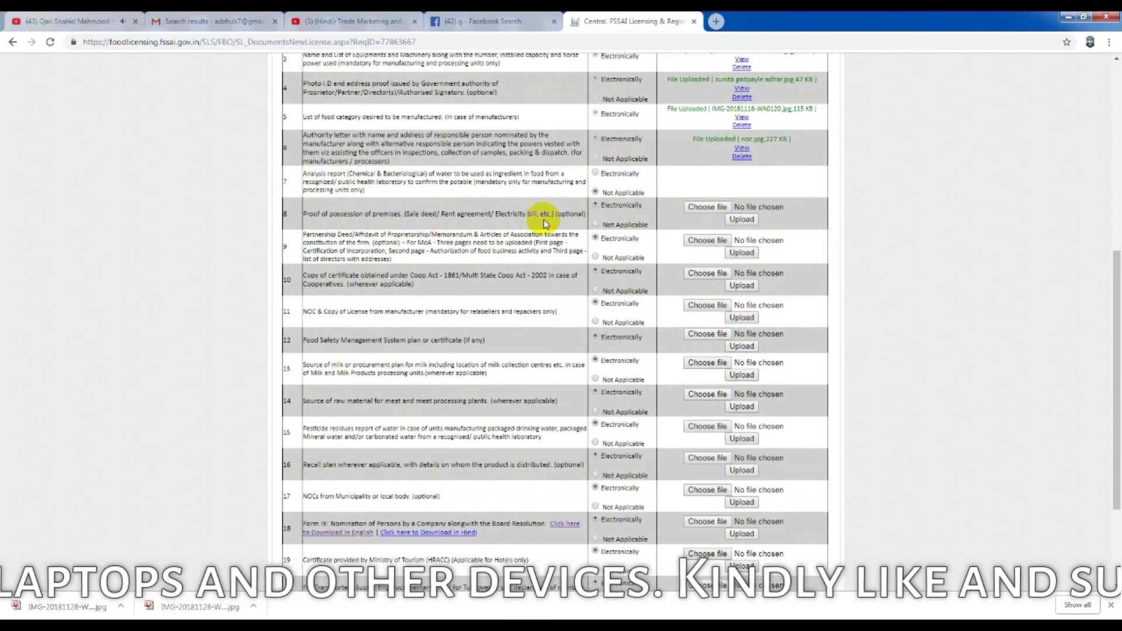
# Step: Upload electric.jpg as row 8 premises proof and attach dead.jpg to the row 9 partnership deed
pyautogui.click(707, 206)
pyautogui.click(835, 234)
pyautogui.click(1014, 534)
pyautogui.click(742, 219)
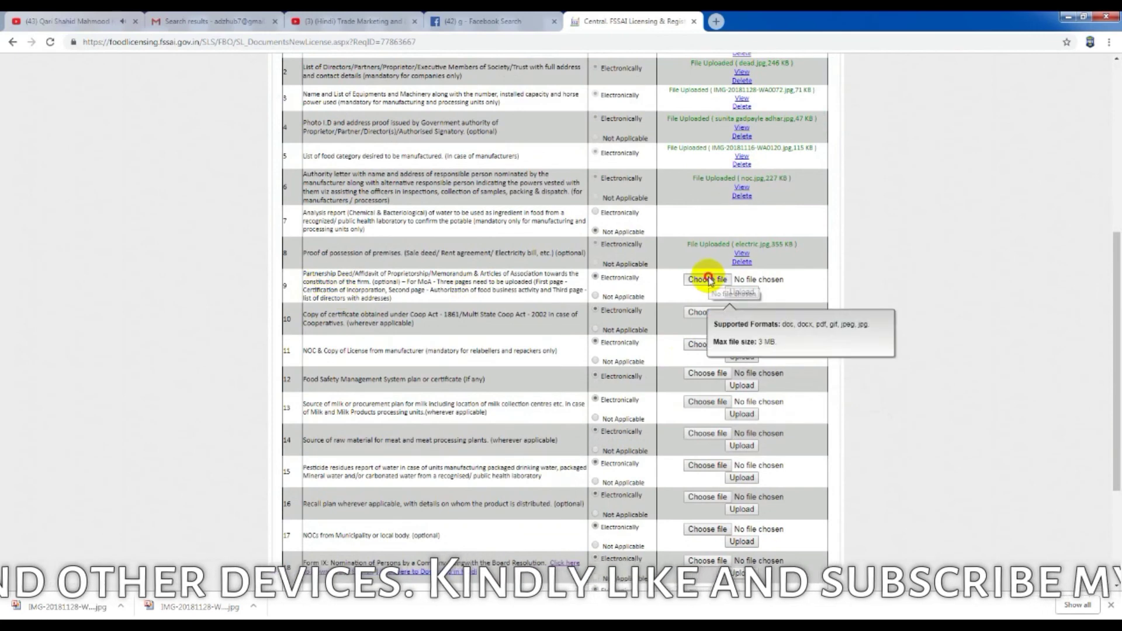
pyautogui.click(707, 279)
pyautogui.click(643, 237)
pyautogui.click(1017, 534)
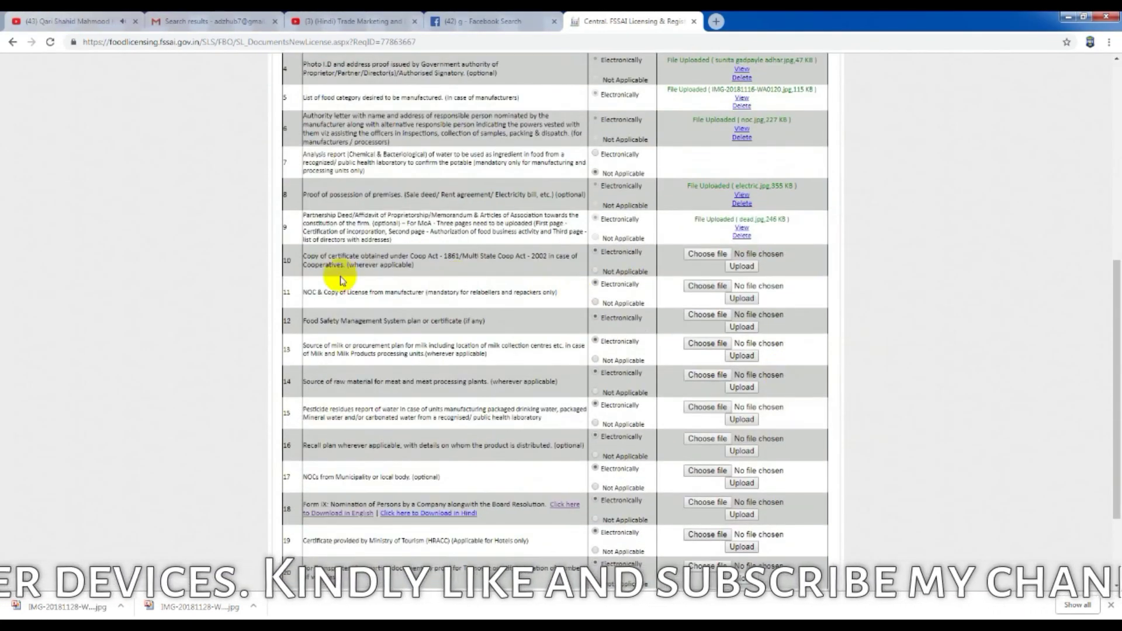
# Step: Upload cert sanstha 1 for the row 10 cooperative certificate and noc.jpg for the row 11 manufacturer NOC
pyautogui.click(720, 260)
pyautogui.doubleClick(648, 389)
pyautogui.click(741, 267)
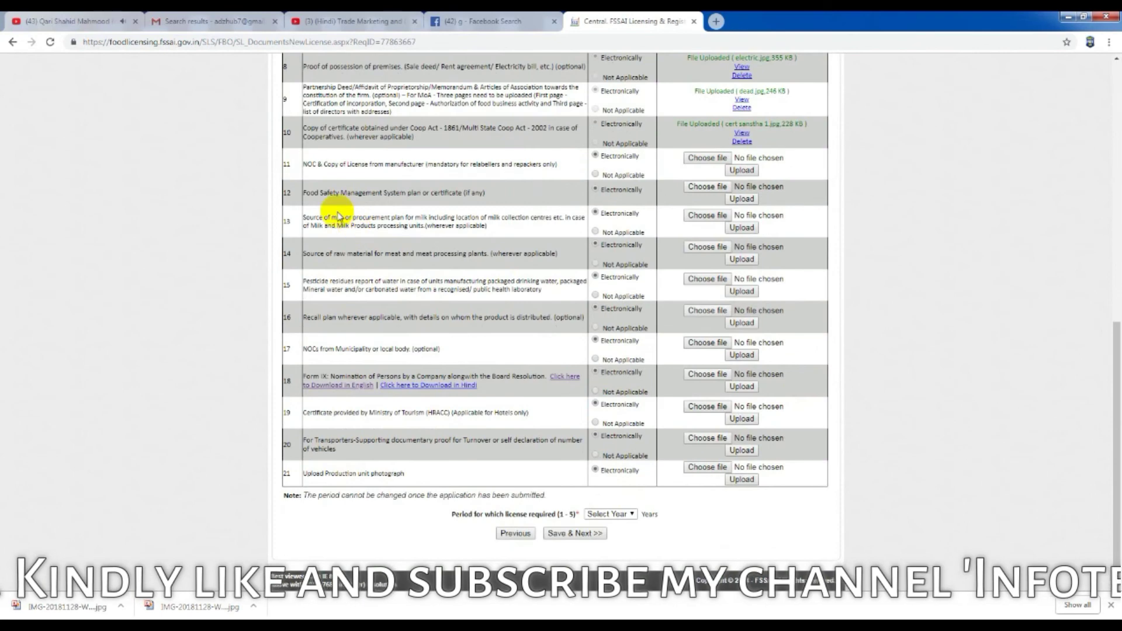
pyautogui.click(693, 157)
pyautogui.doubleClick(670, 339)
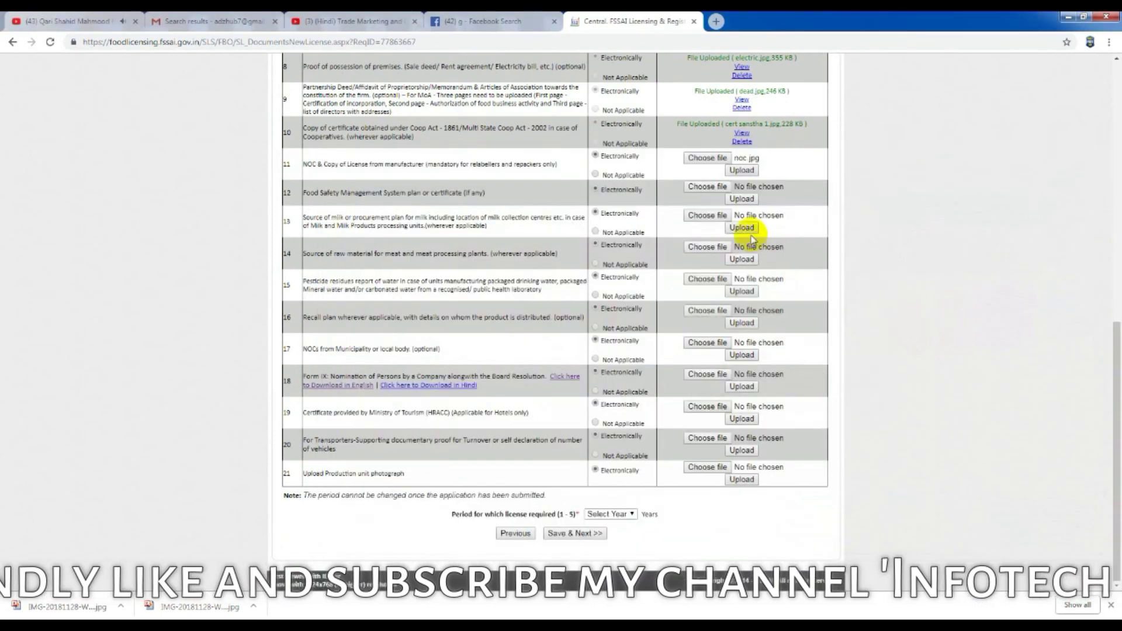
pyautogui.click(738, 172)
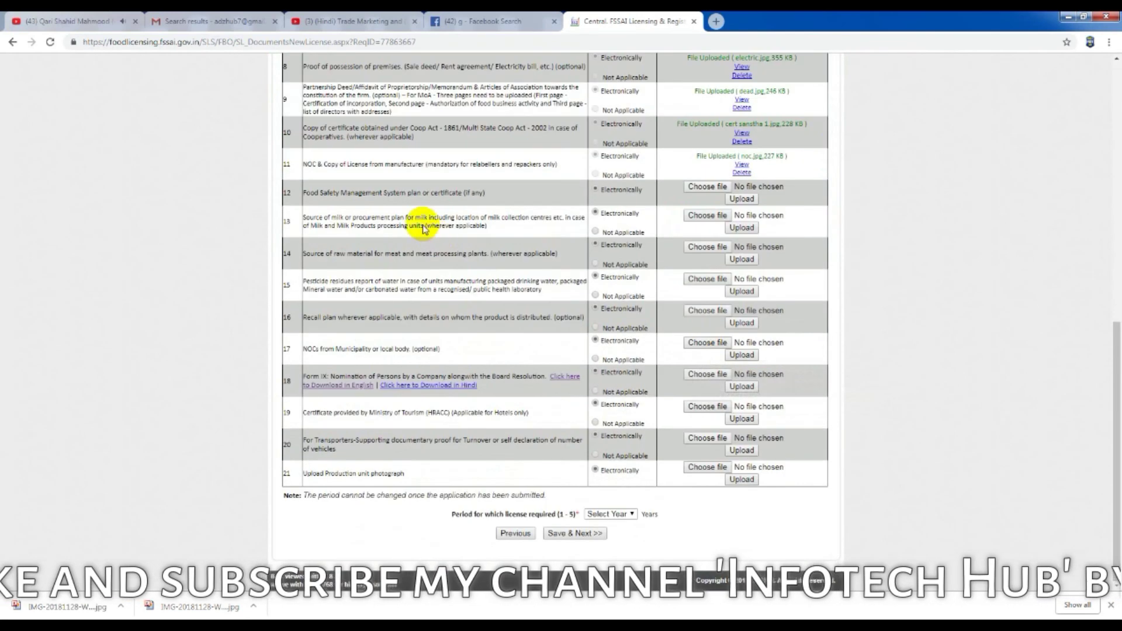
# Step: Upload old certi.jpg for the row 12 food safety plan and mark the milk source row Not Applicable
pyautogui.click(708, 187)
pyautogui.click(769, 300)
pyautogui.click(992, 528)
pyautogui.click(743, 198)
pyautogui.click(665, 108)
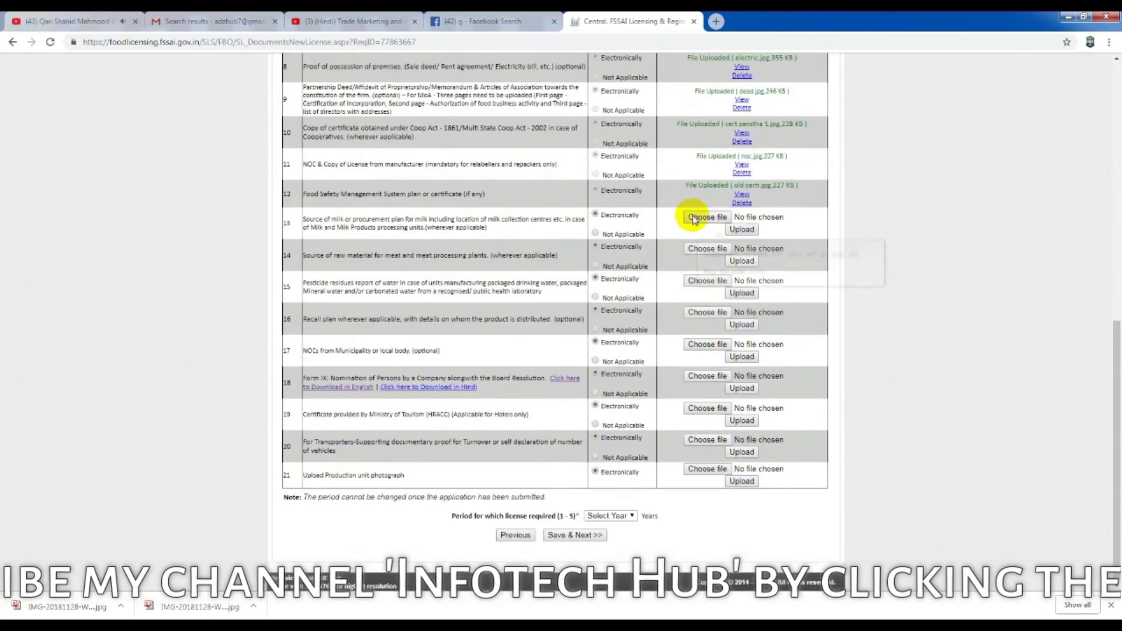
pyautogui.click(596, 266)
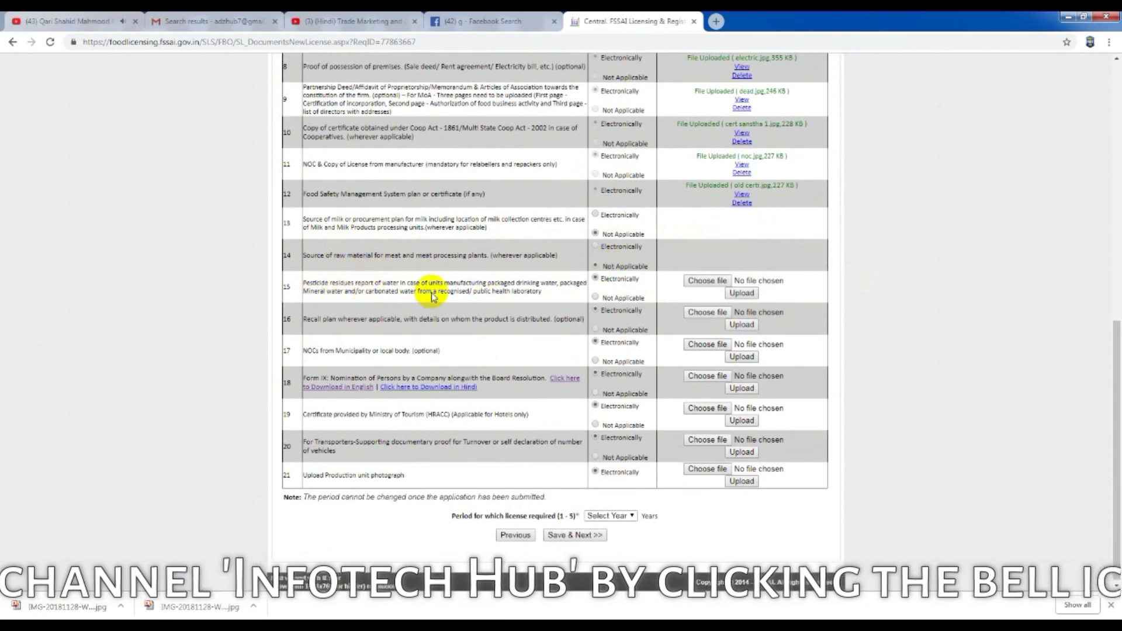
# Step: Mark rows 15 and 16 Not Applicable and upload rent agriment.jpg as the row 17 municipality NOC
pyautogui.click(595, 297)
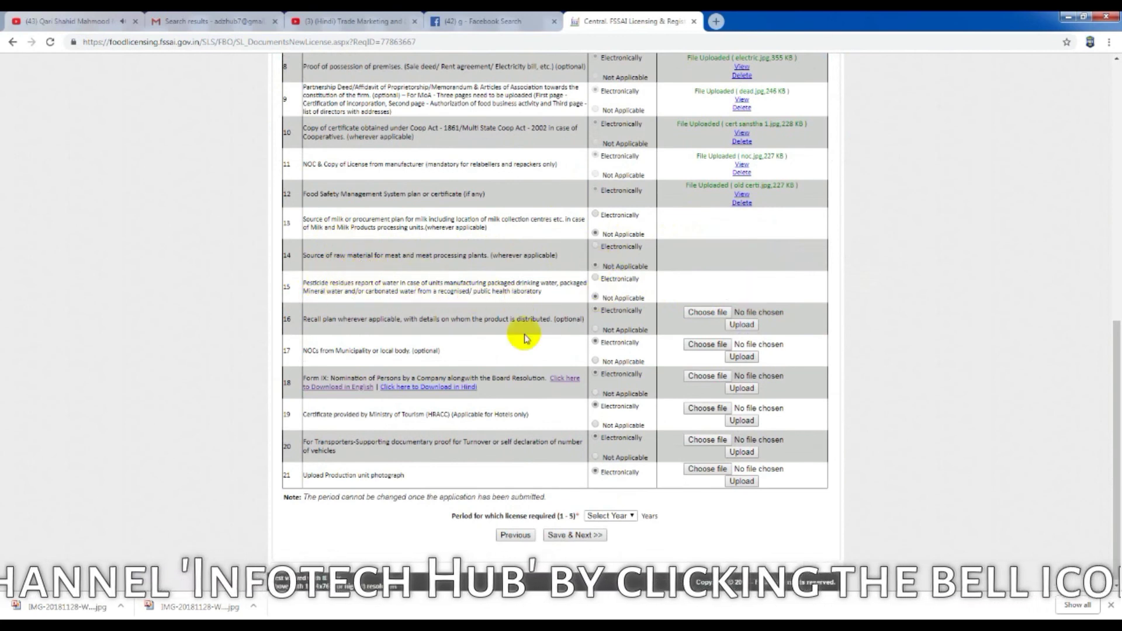
pyautogui.click(596, 329)
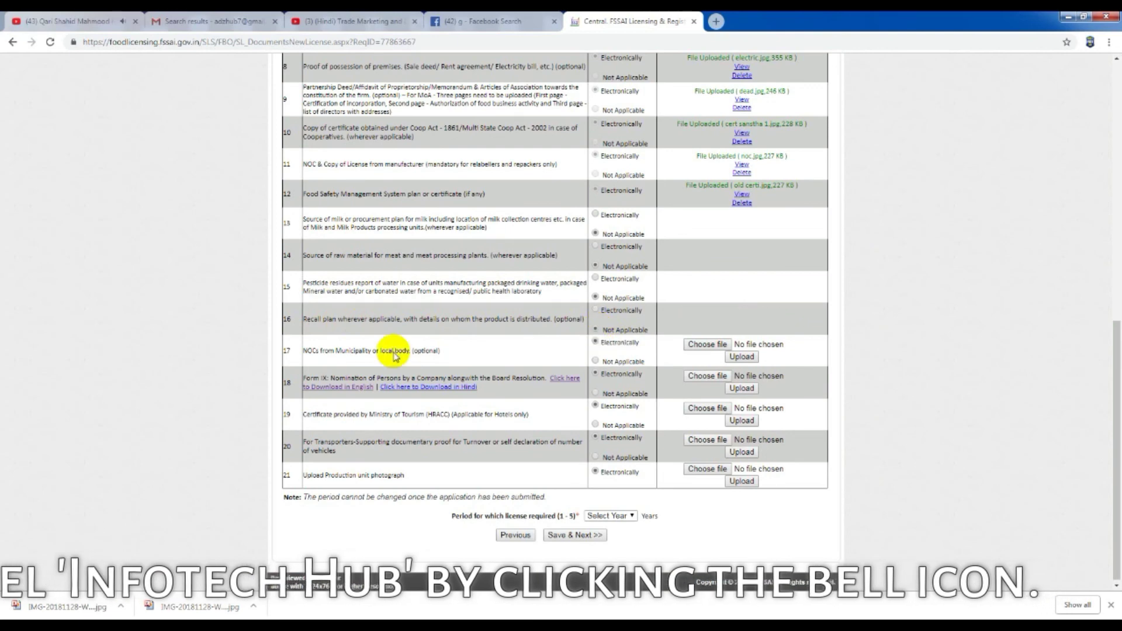
pyautogui.click(708, 344)
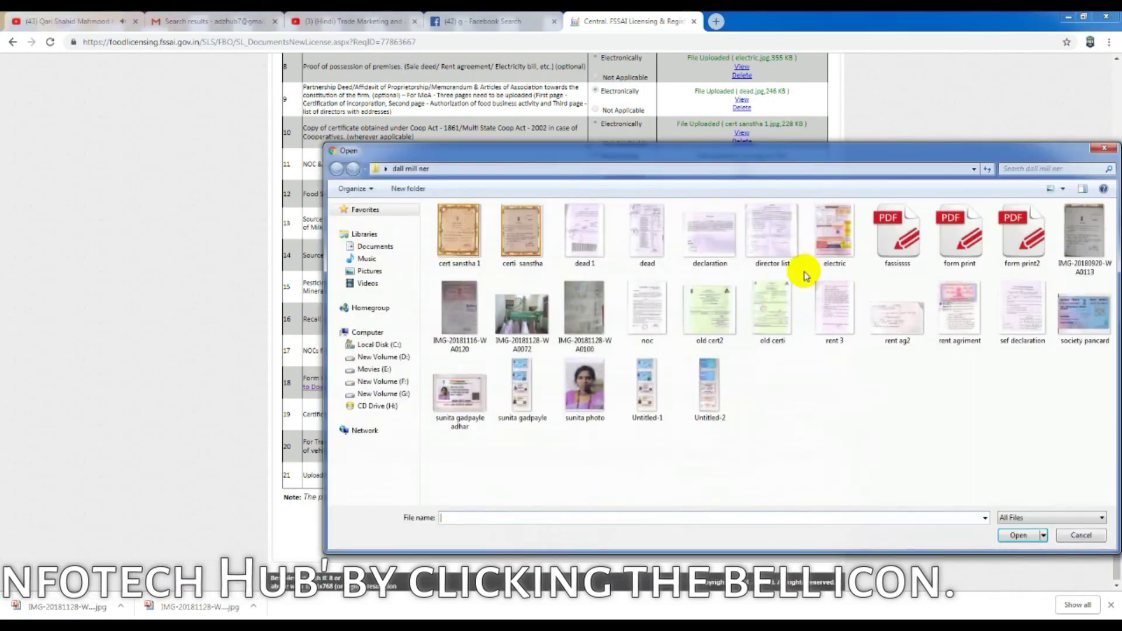
pyautogui.click(1078, 267)
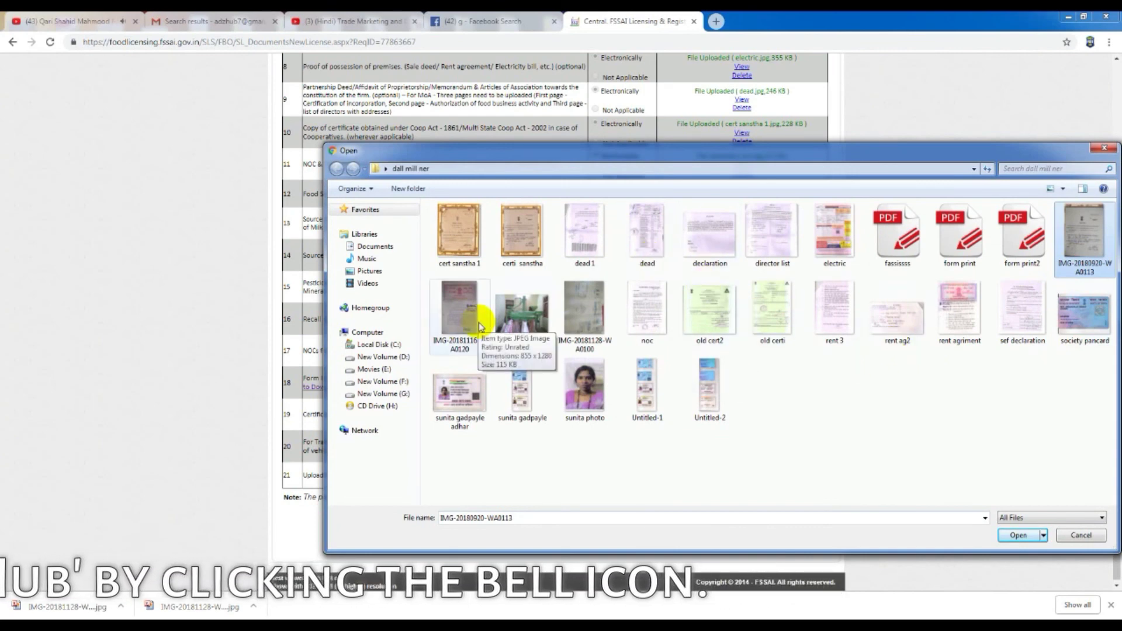
pyautogui.click(1018, 536)
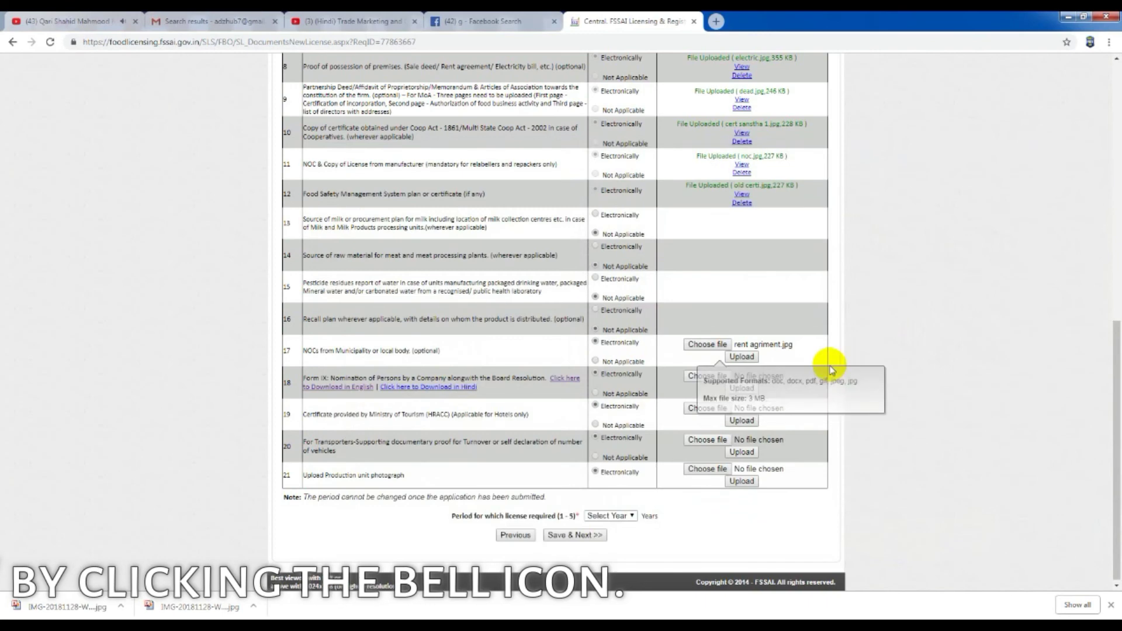
pyautogui.click(742, 357)
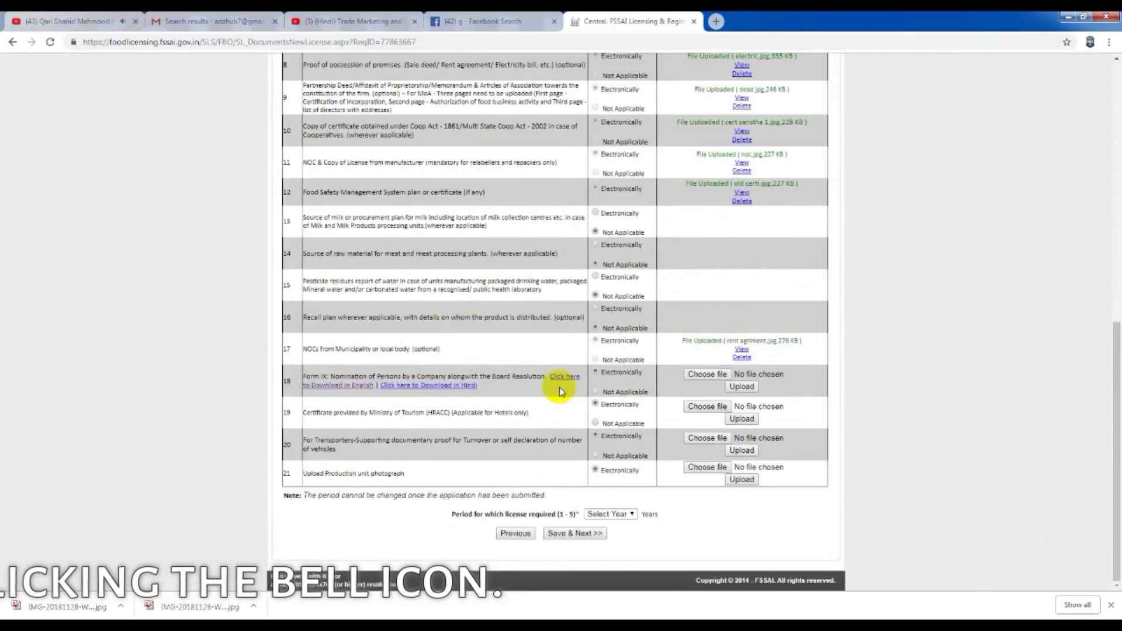
# Step: Upload director list.jpg as row 18 Form IX and mark rows 19 and 20 Not Applicable
pyautogui.click(707, 408)
pyautogui.click(773, 234)
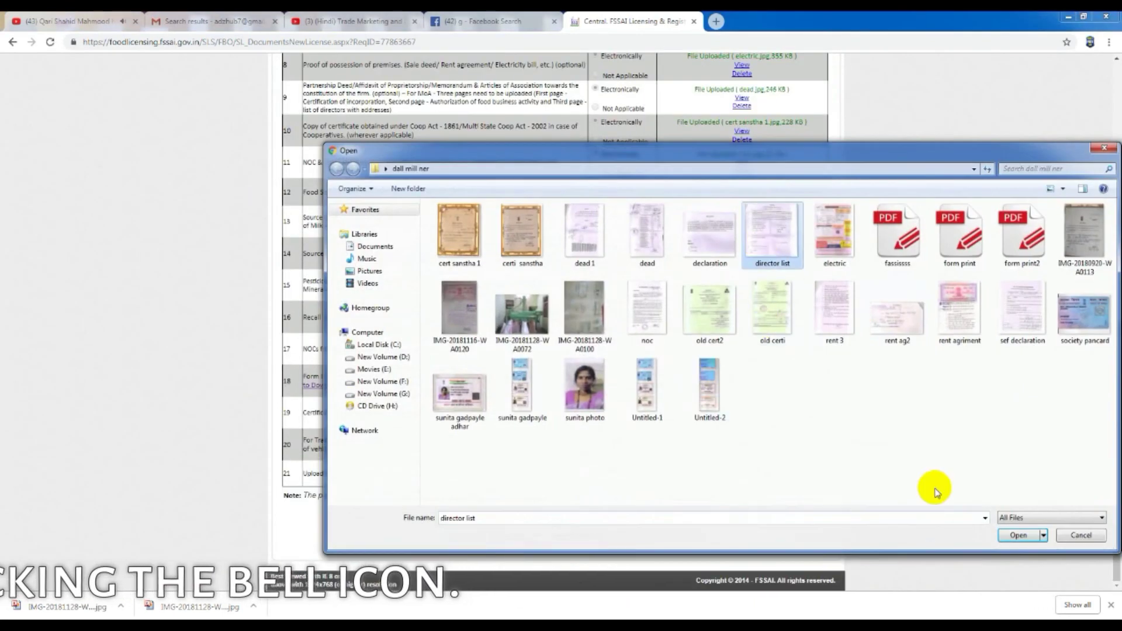
pyautogui.click(1012, 533)
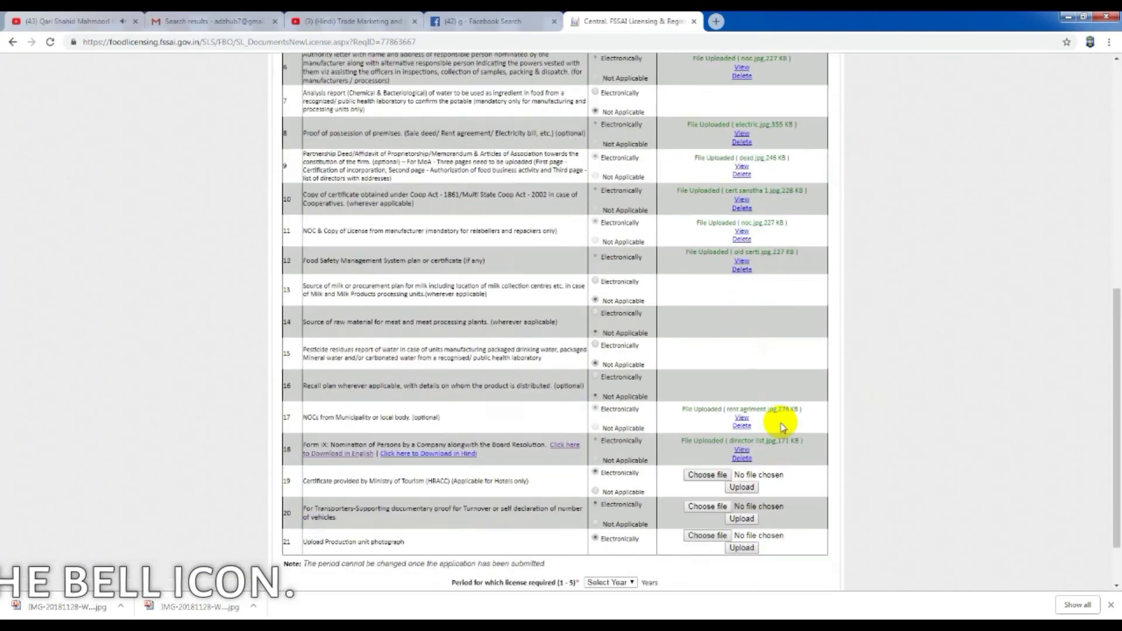
pyautogui.click(595, 423)
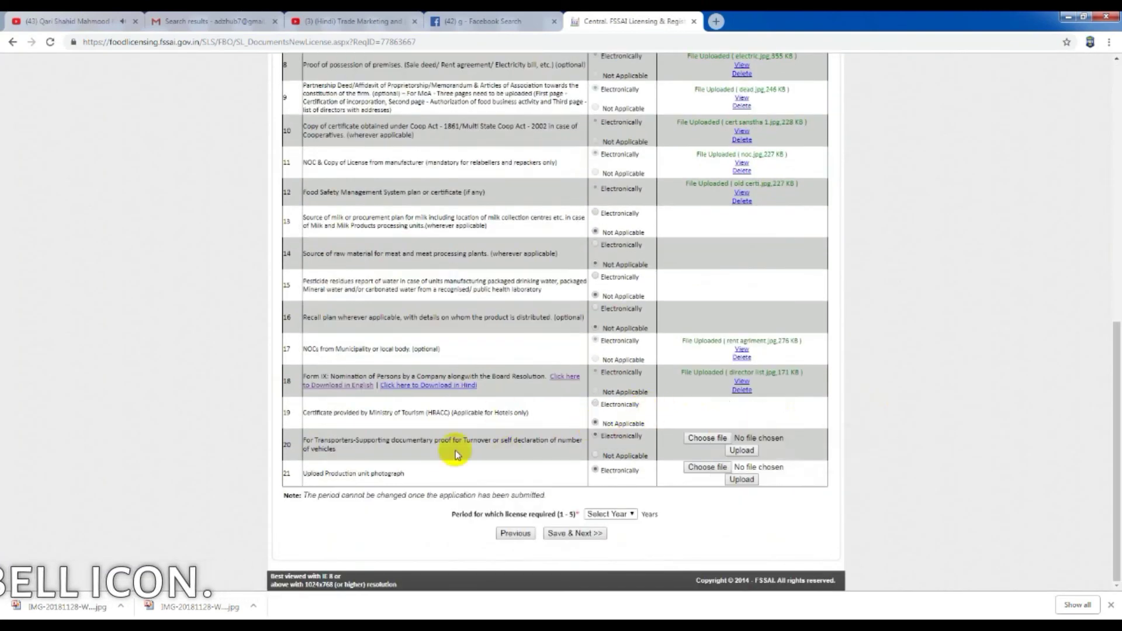
pyautogui.click(595, 455)
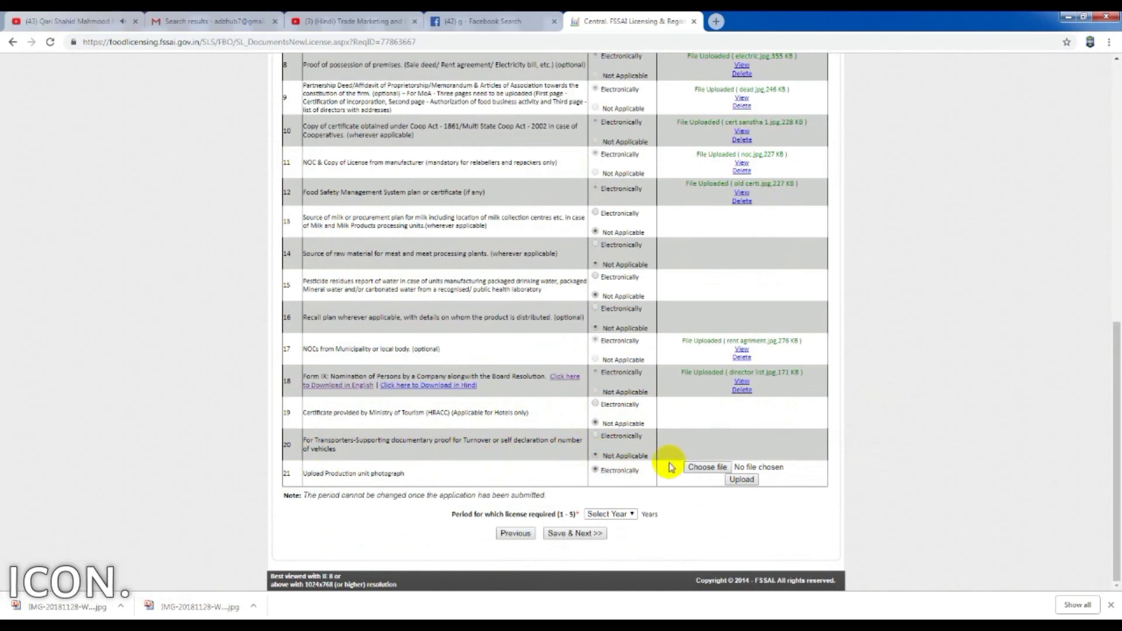
# Step: Upload IMG-20181128-WA0072 as the row 21 production unit photograph
pyautogui.click(707, 467)
pyautogui.click(512, 318)
pyautogui.doubleClick(512, 317)
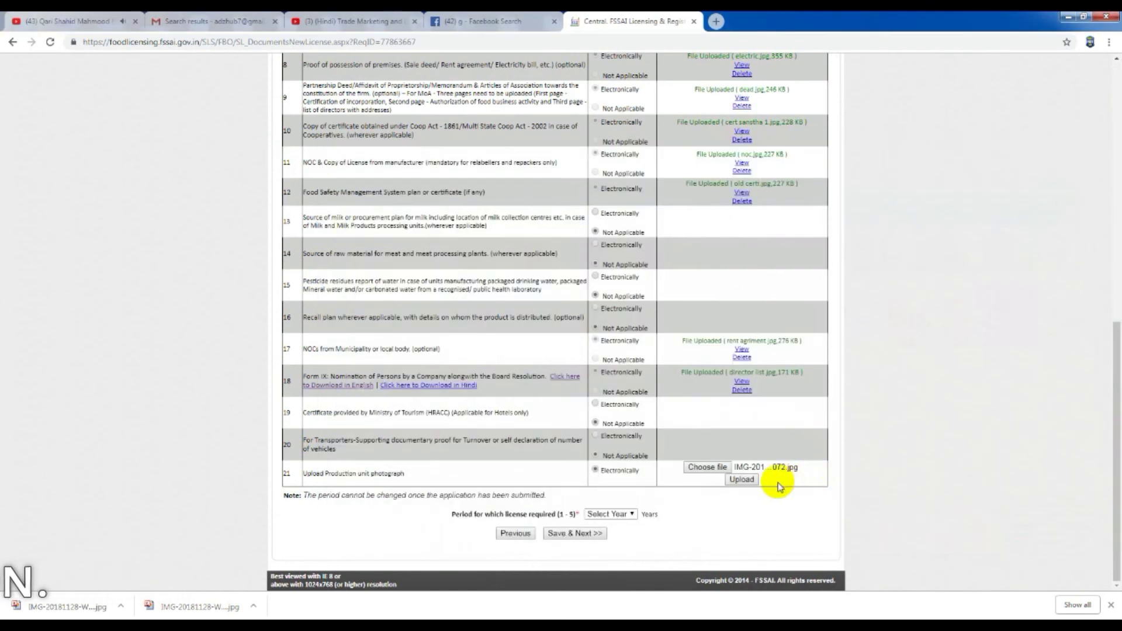
pyautogui.click(742, 479)
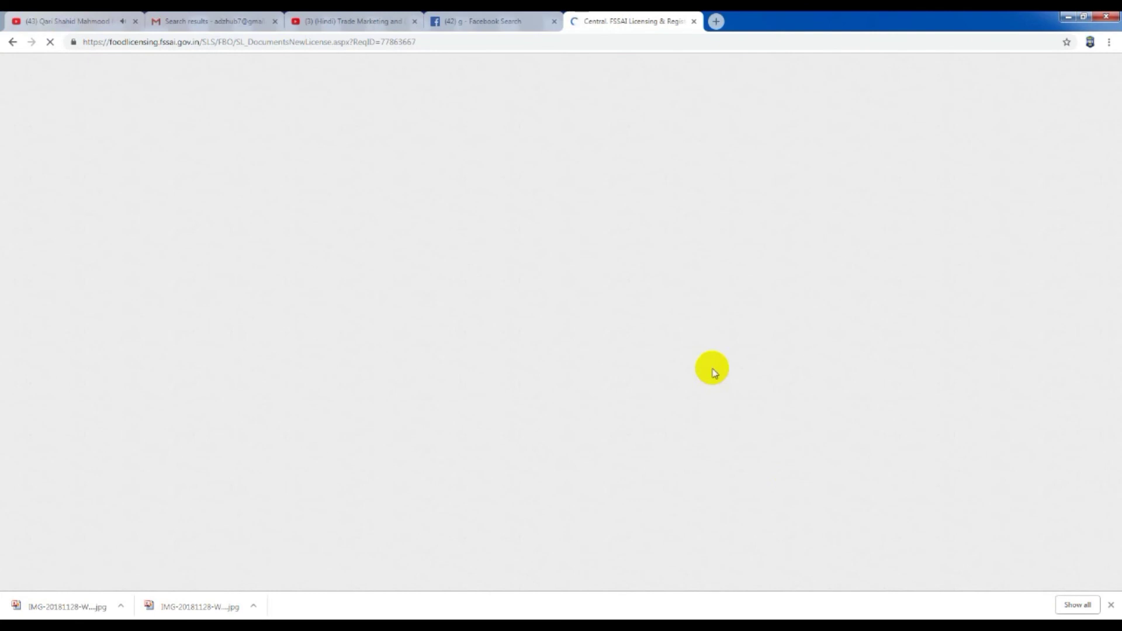
pyautogui.scroll(-10, 713, 372)
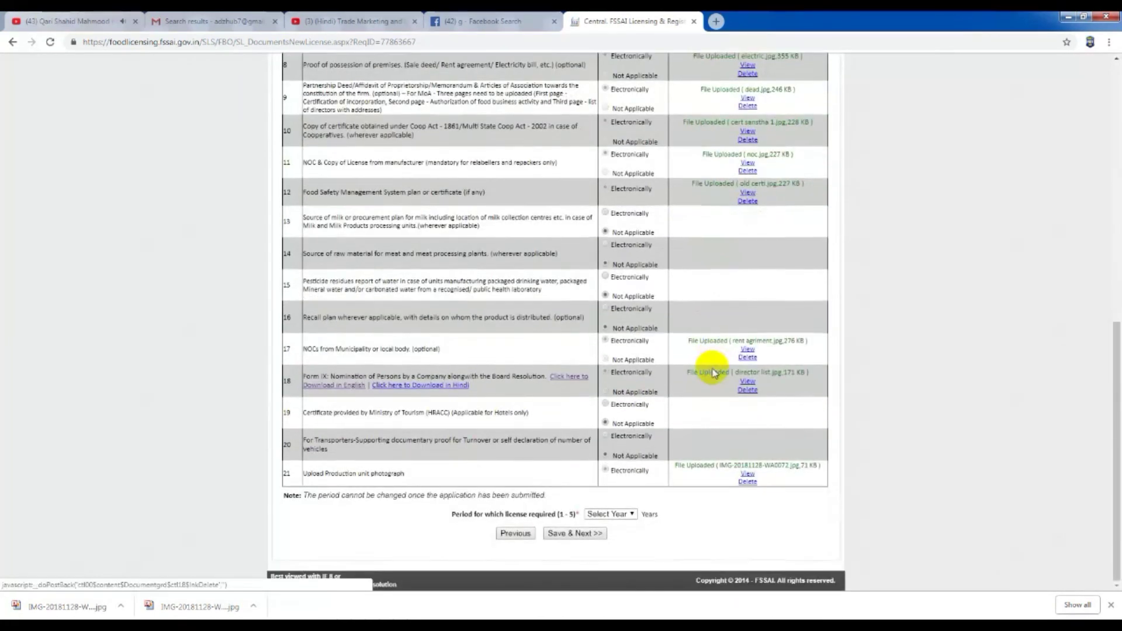
# Step: Request a 1-year licence, save the documents, choose treasury challan for the Rs. 5000 fee, then preview
pyautogui.click(632, 513)
pyautogui.click(608, 526)
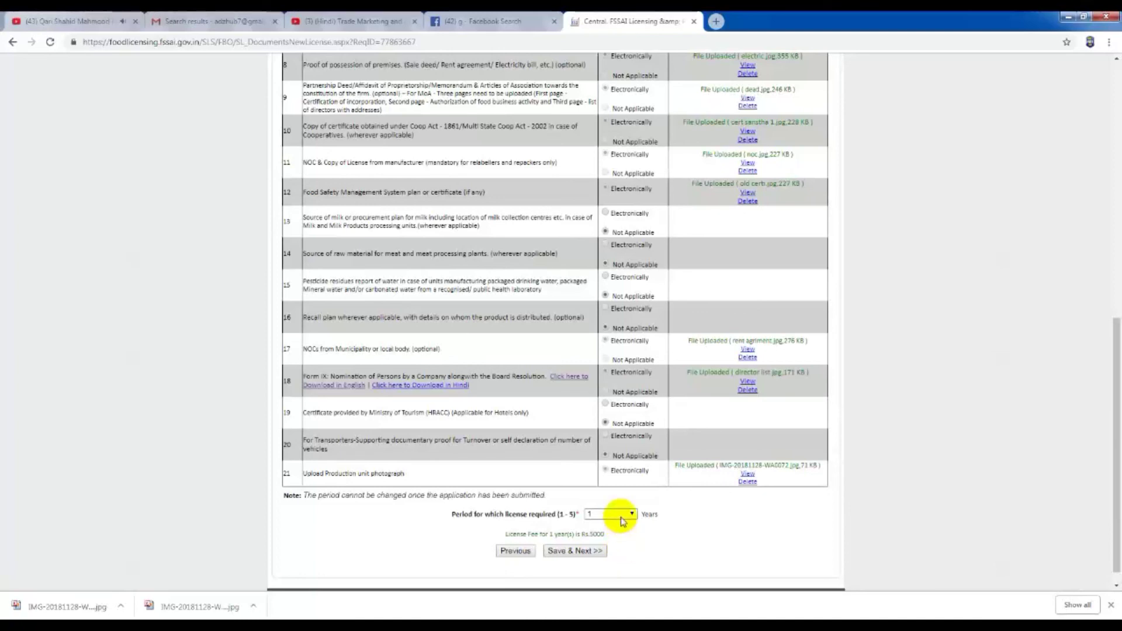
pyautogui.click(579, 551)
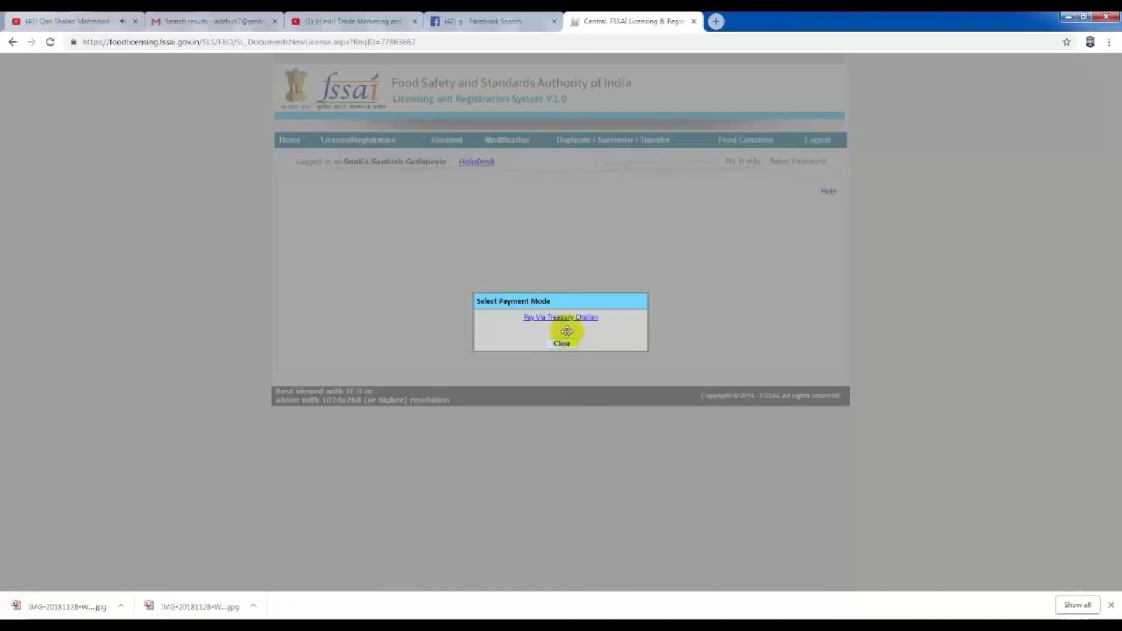
pyautogui.click(565, 319)
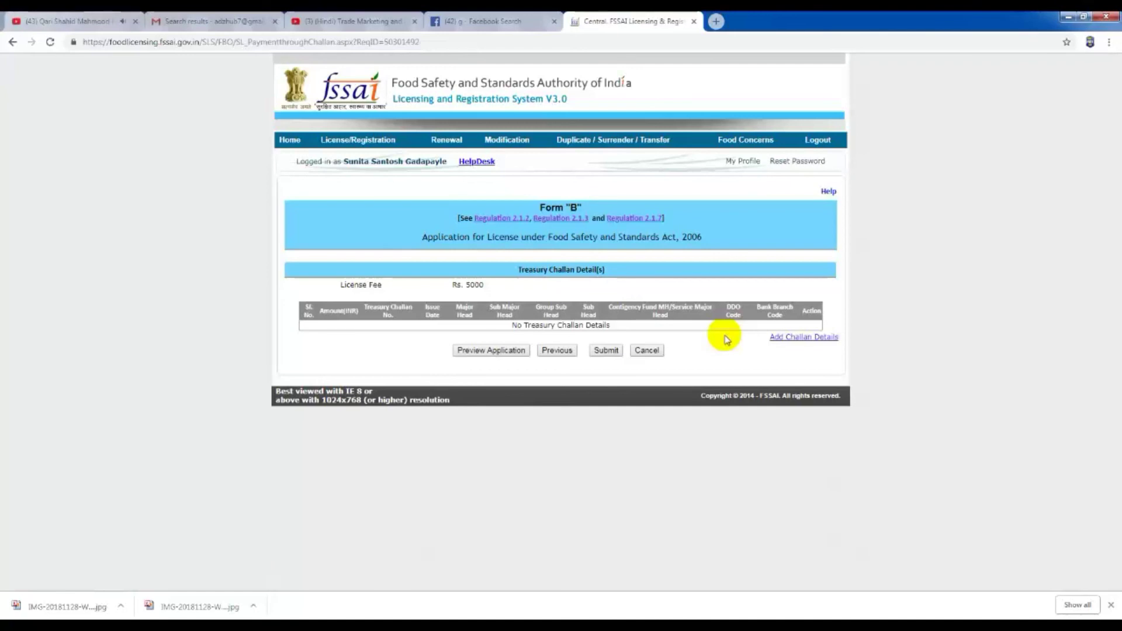
pyautogui.click(492, 350)
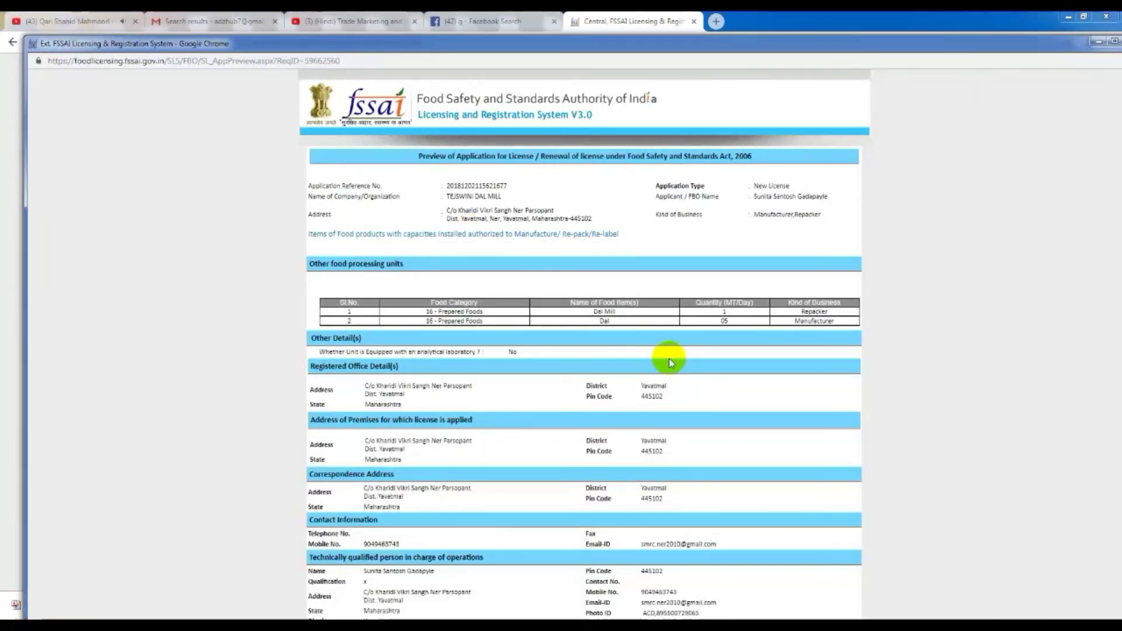
# Step: Scroll through the TEJSWINI DAL MILL New License preview, then minimise it
pyautogui.scroll(-2, 670, 362)
pyautogui.scroll(-1, 671, 362)
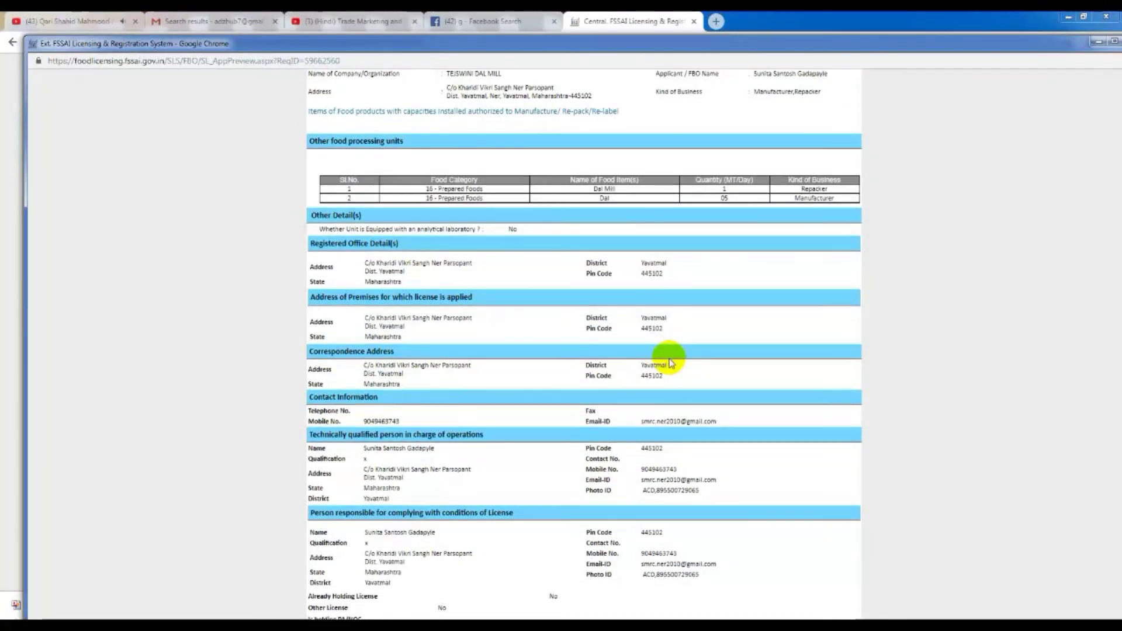
pyautogui.scroll(2, 670, 362)
pyautogui.scroll(-2, 670, 363)
pyautogui.scroll(2, 670, 362)
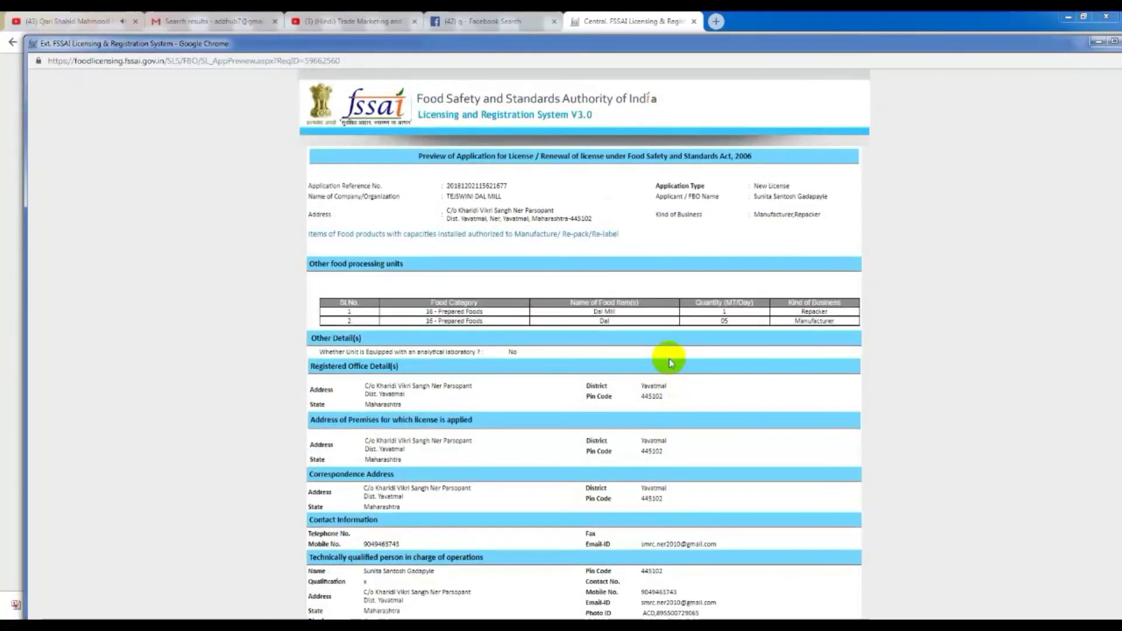
pyautogui.scroll(-2, 667, 316)
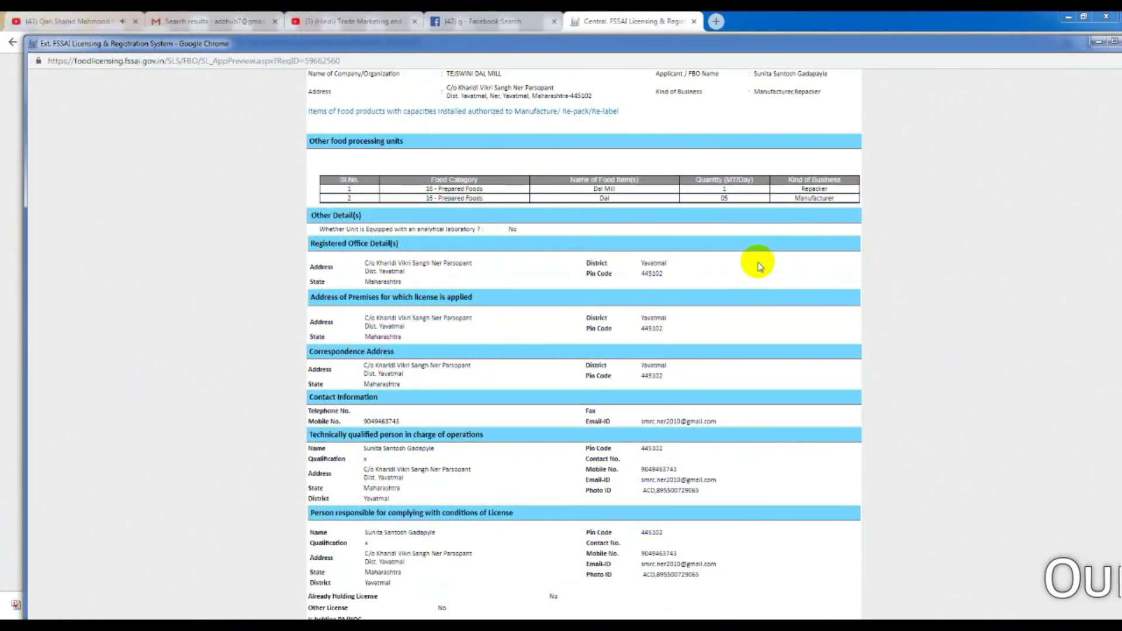
pyautogui.scroll(3, 759, 266)
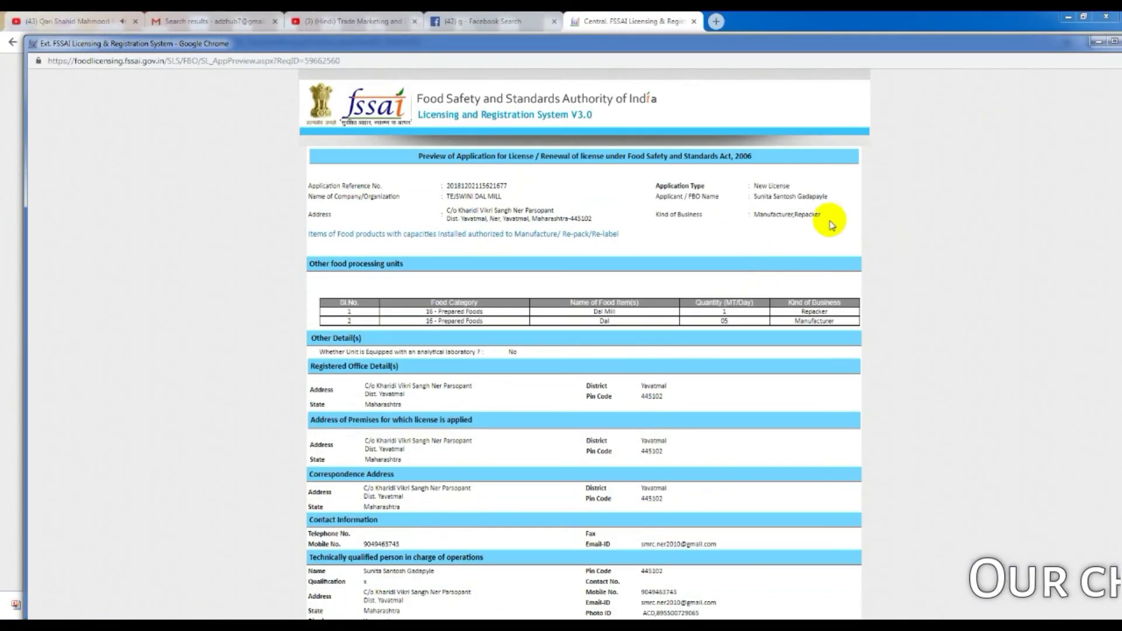
pyautogui.click(1096, 42)
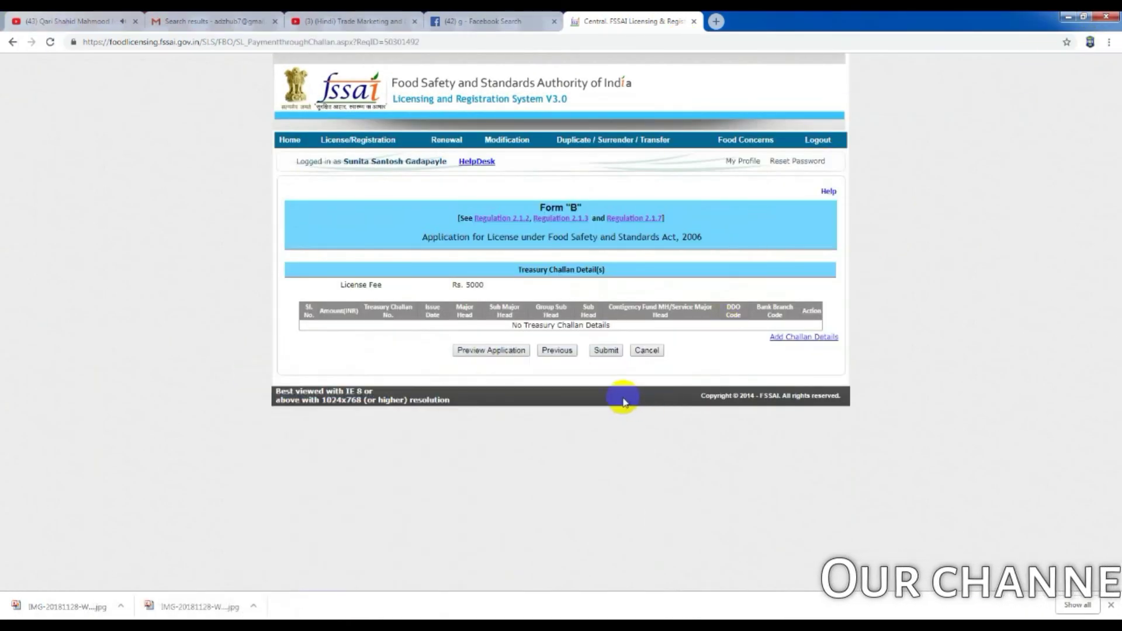
# Step: Go back a step, continue to Payment through Challan, and open the Form B application preview
pyautogui.click(558, 351)
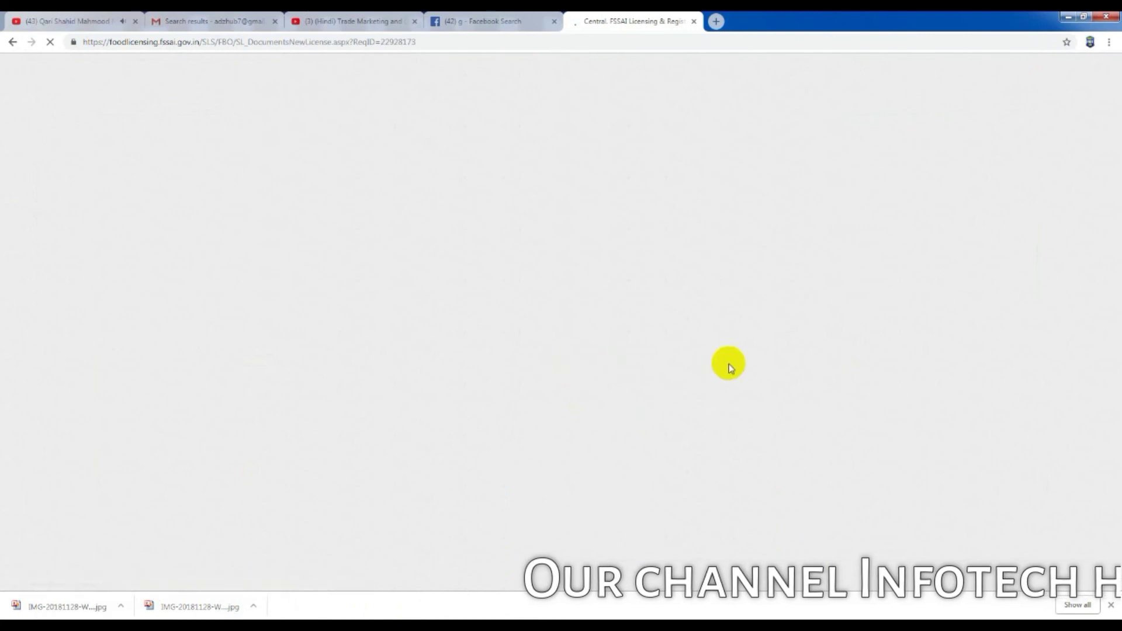
pyautogui.scroll(-10, 722, 374)
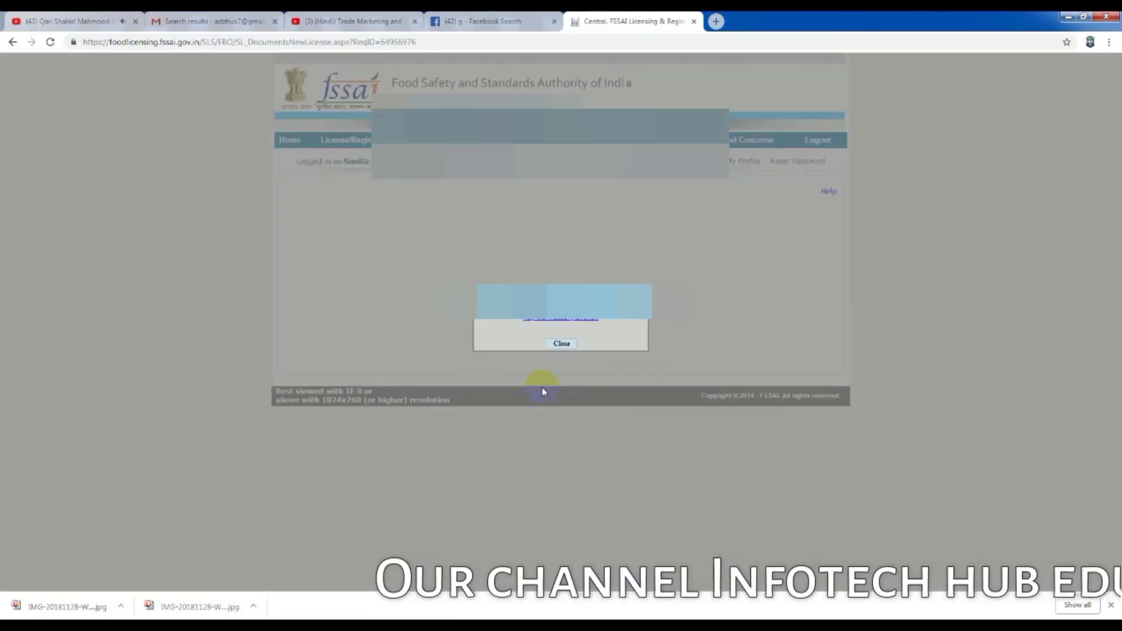
pyautogui.click(555, 326)
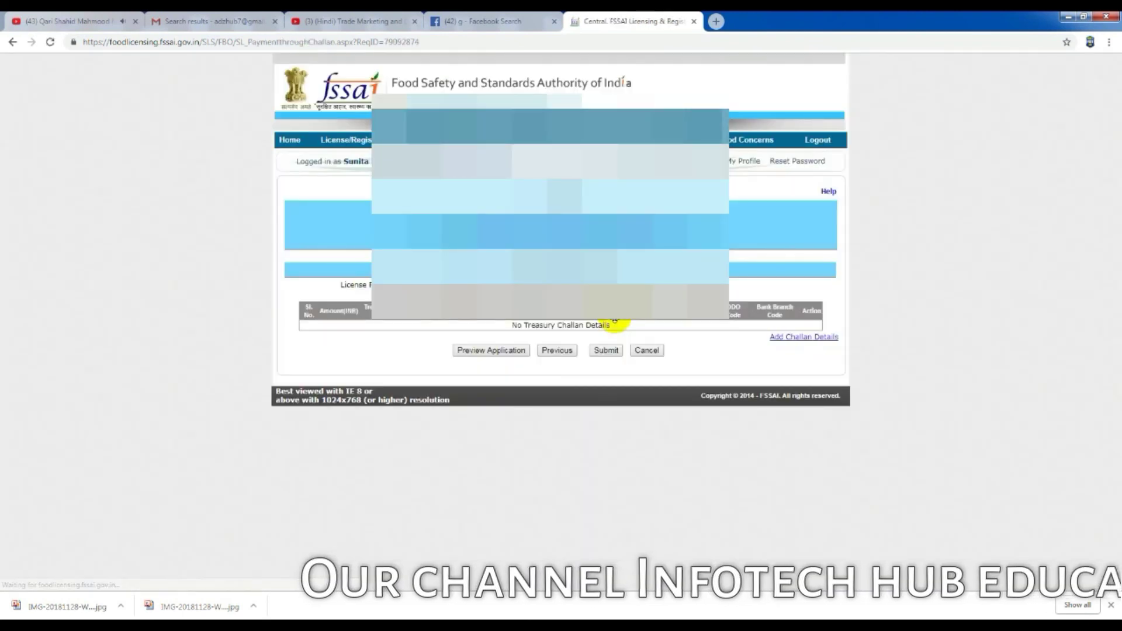
pyautogui.click(491, 350)
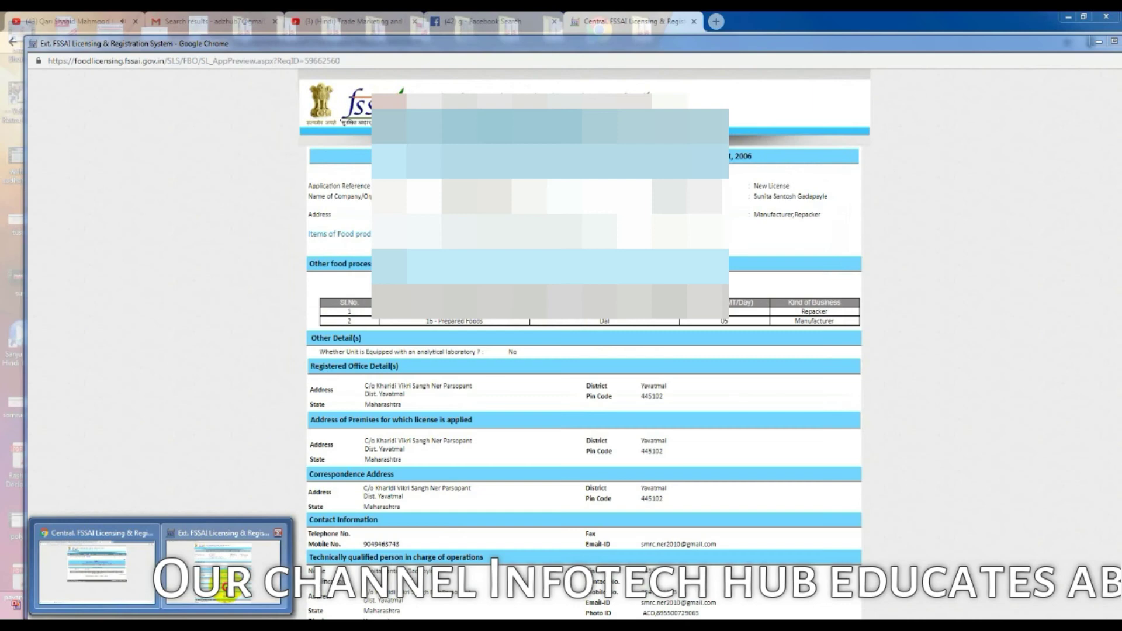
# Step: Close the application preview window and reopen it
pyautogui.doubleClick(1046, 42)
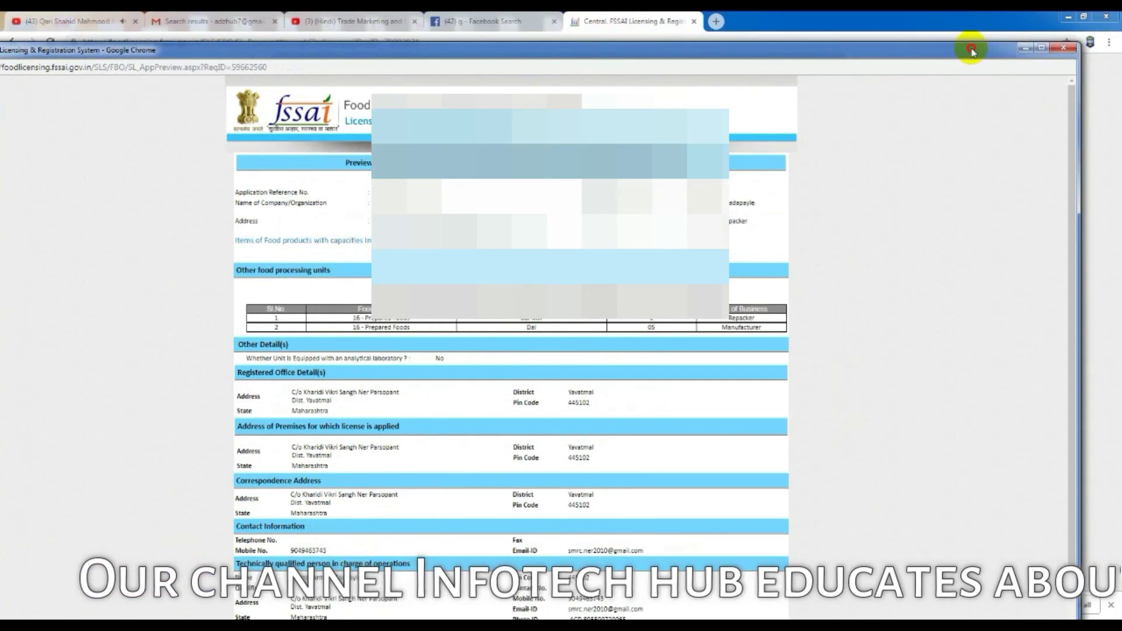
pyautogui.click(1073, 55)
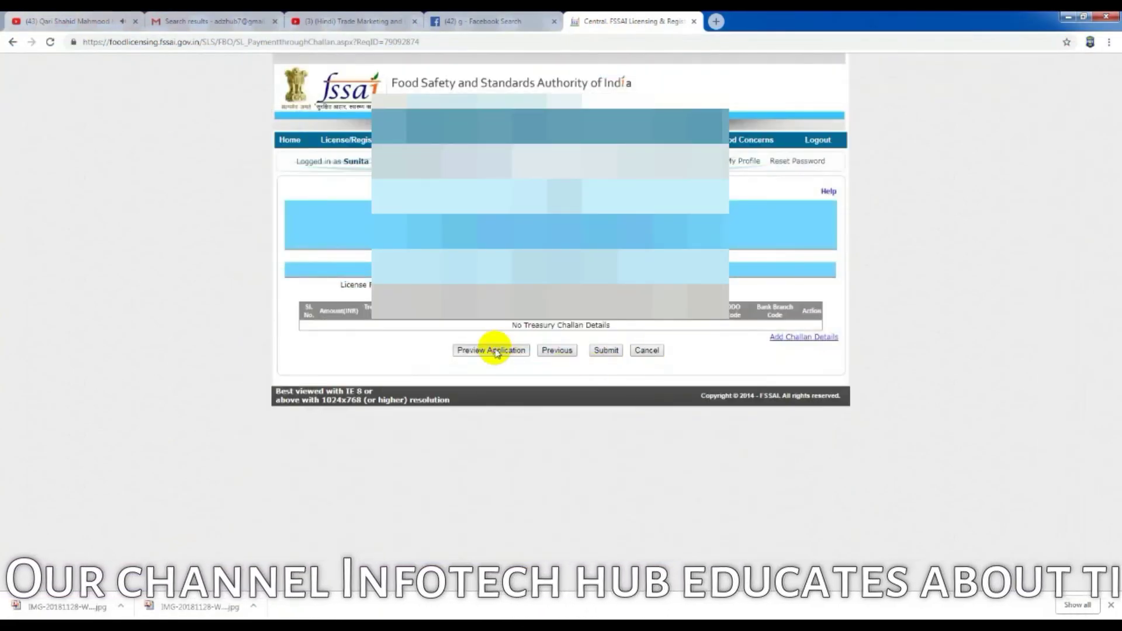
pyautogui.click(501, 348)
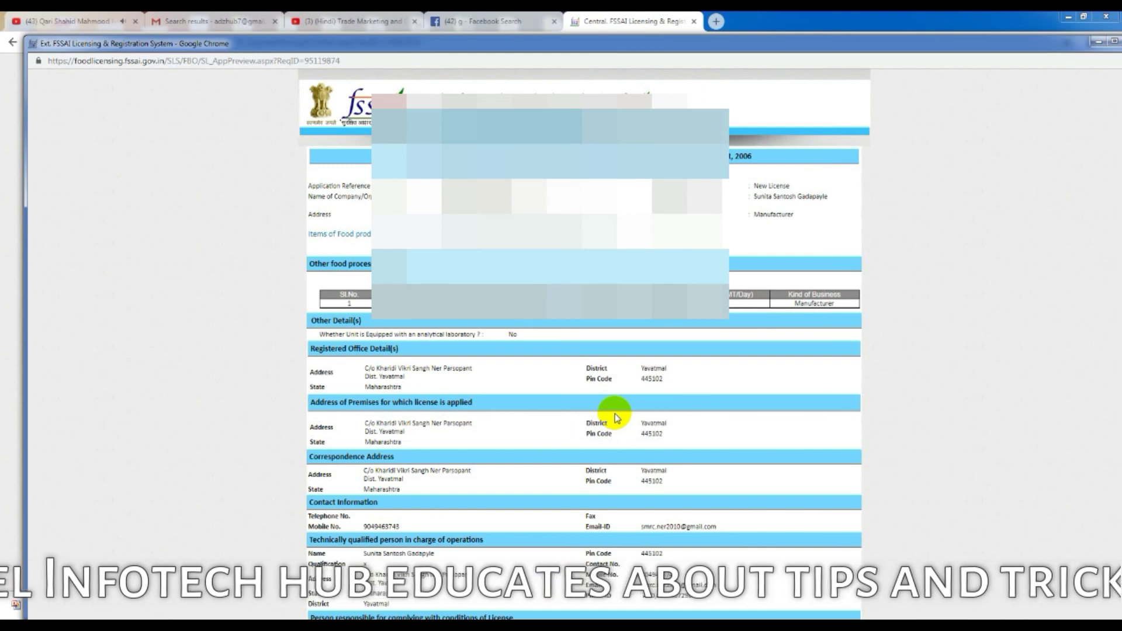
# Step: Print the application preview with Ctrl+P, then close the preview window
pyautogui.scroll(-2, 617, 418)
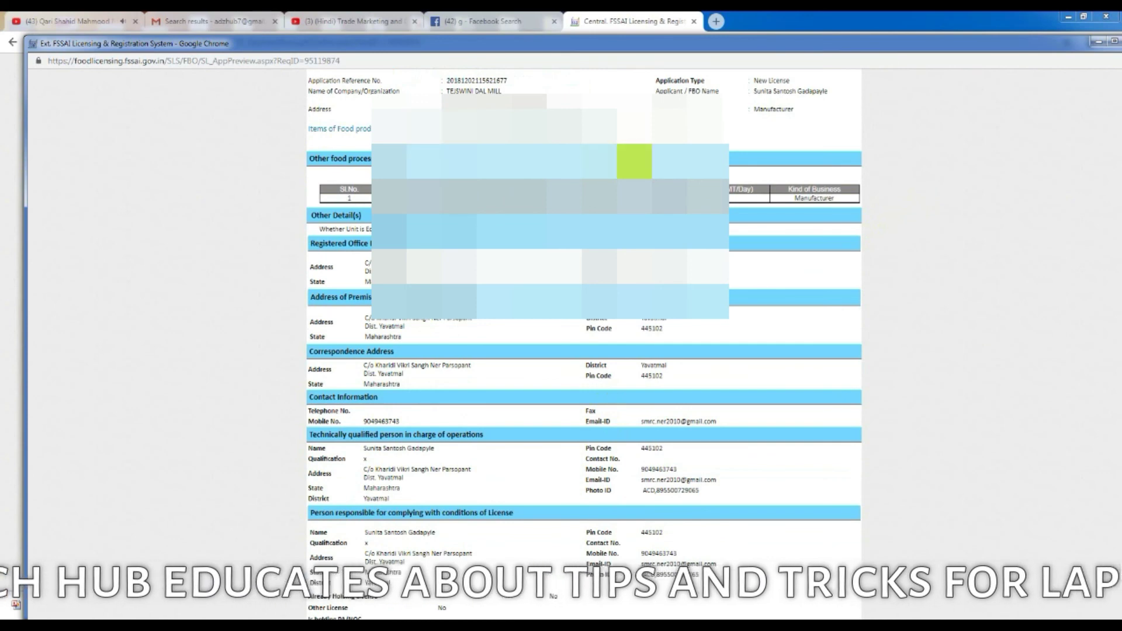
pyautogui.hotkey('ctrl', 'p')
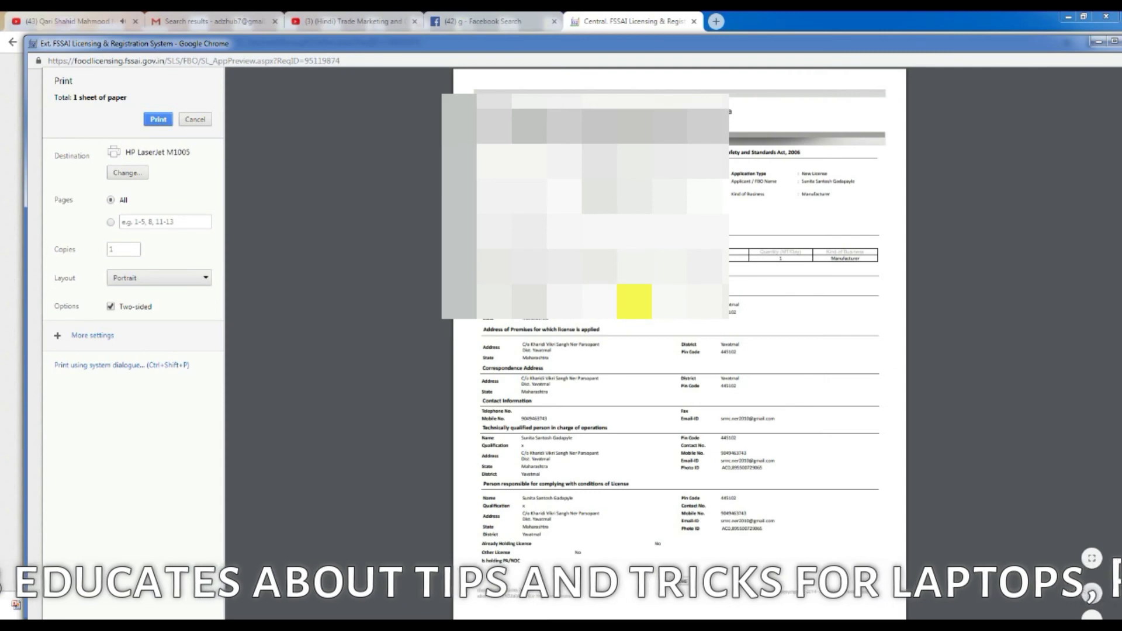
pyautogui.click(158, 119)
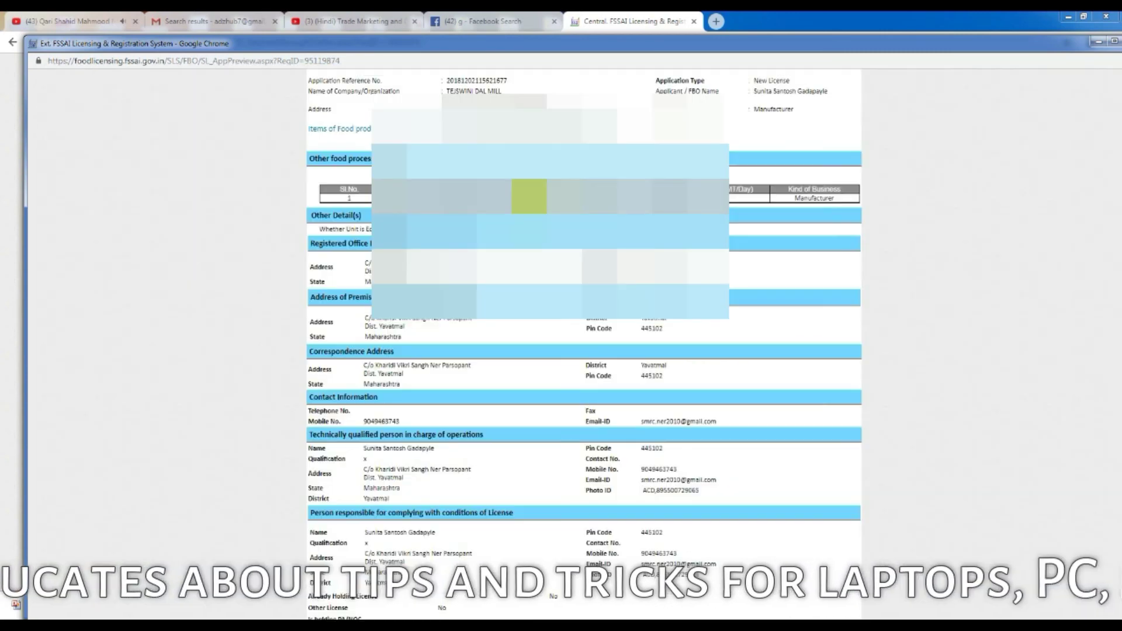
pyautogui.click(1098, 40)
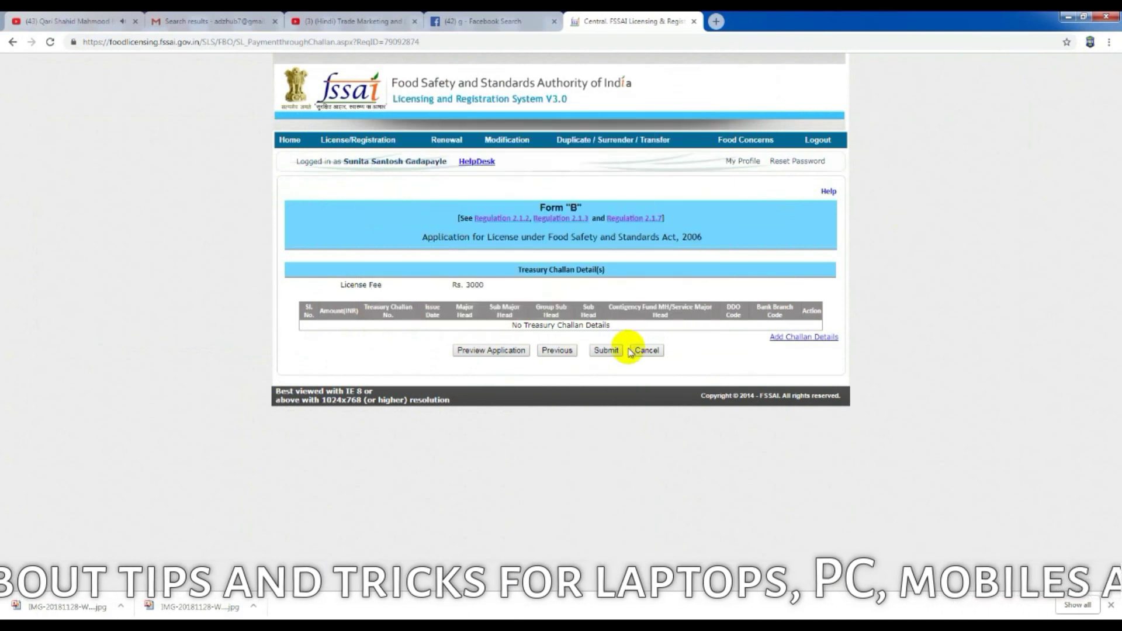
# Step: Submit Form B, dismiss the missing challan alert, open Add Challan Details and dismiss the printing instructions
pyautogui.click(608, 351)
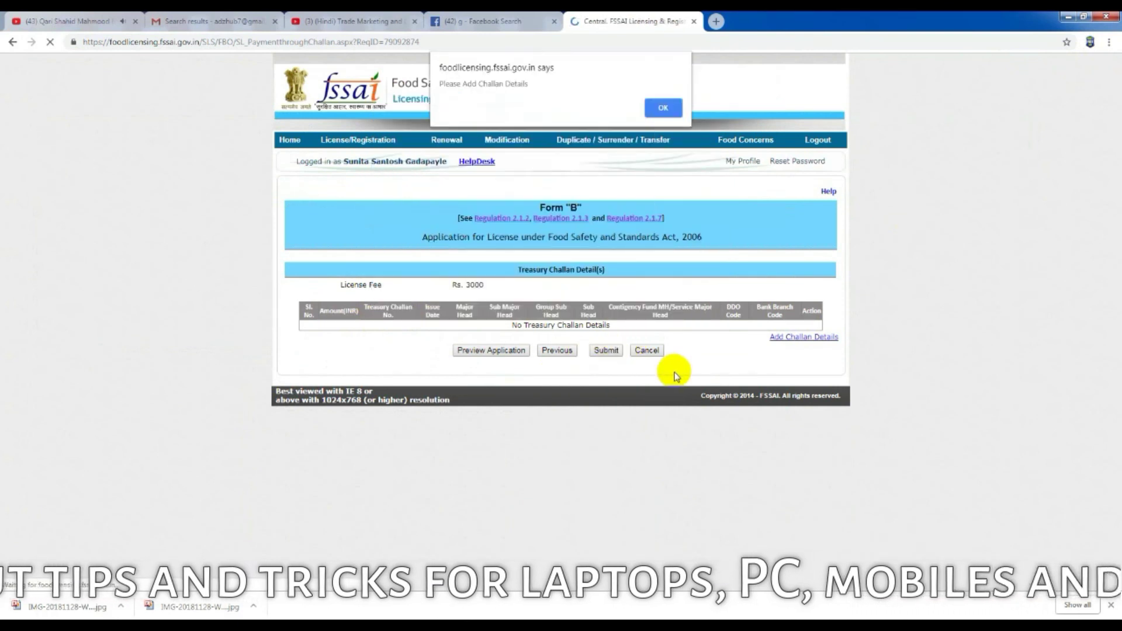
pyautogui.click(663, 108)
pyautogui.click(804, 338)
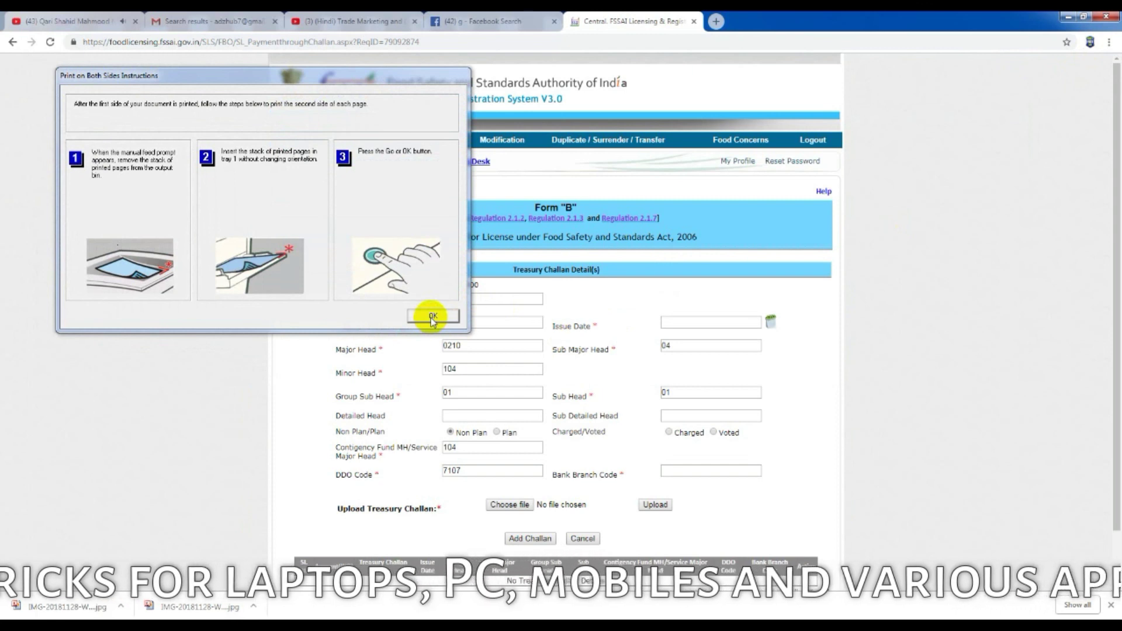
pyautogui.click(433, 318)
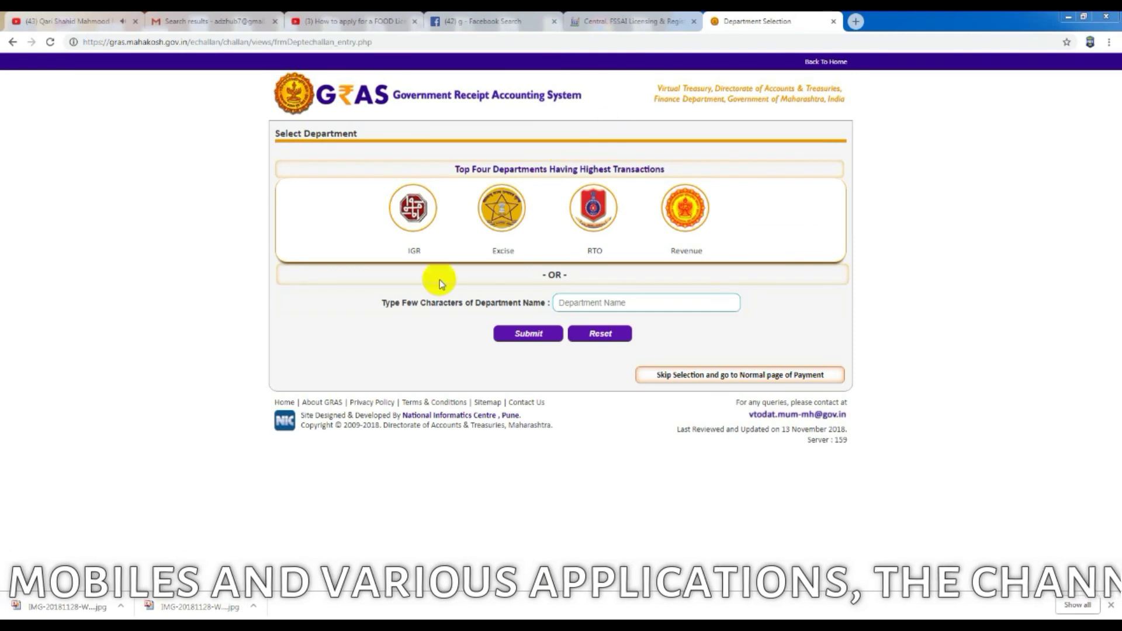
# Step: Pick Food And Drugs Administration as the GRAS department from 'foo' and skip to the normal payment form
pyautogui.click(626, 303)
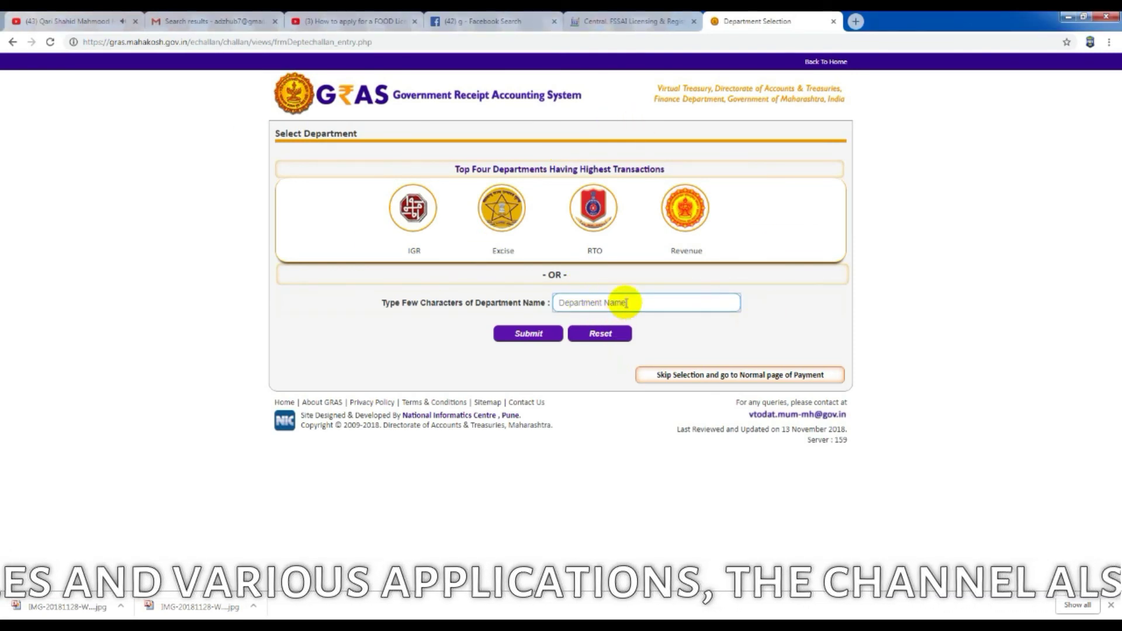
pyautogui.write('food')
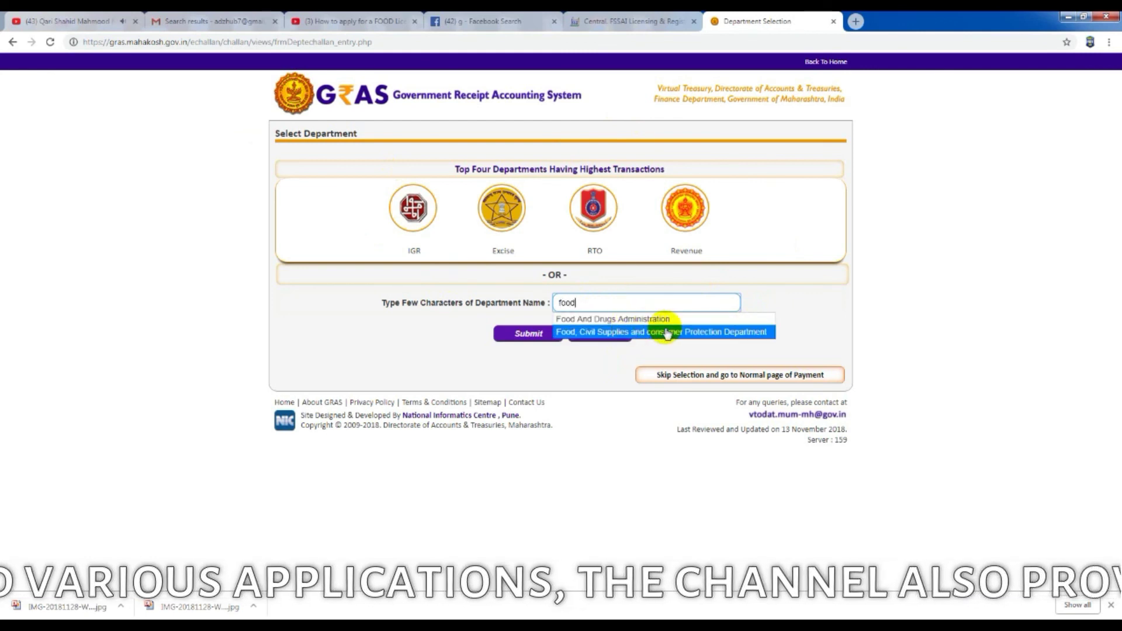
pyautogui.click(629, 321)
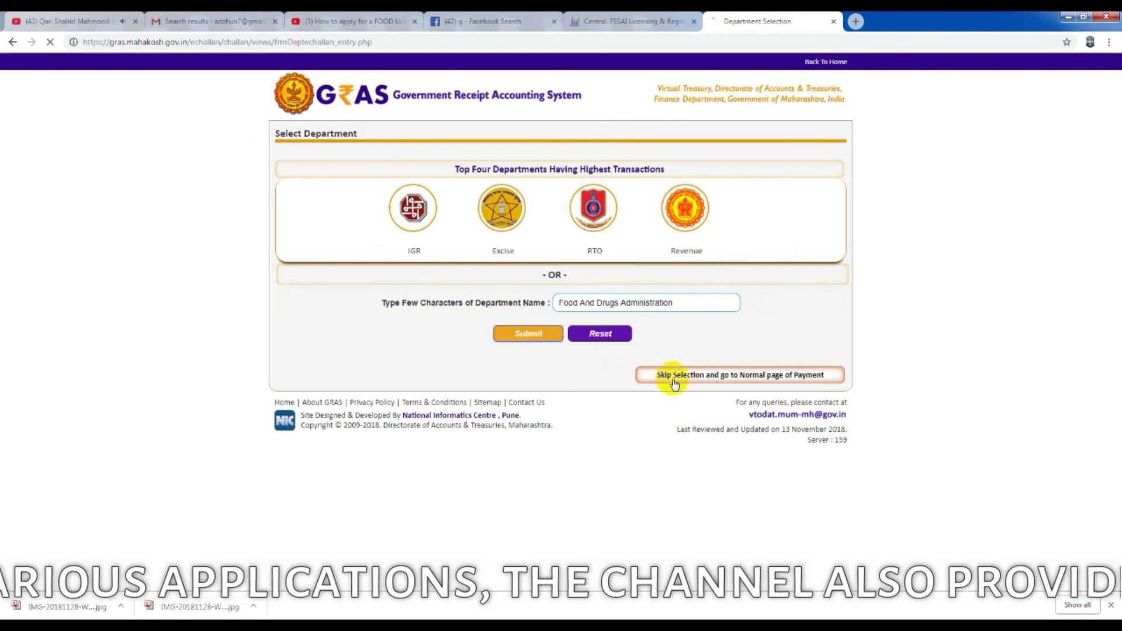
pyautogui.click(656, 374)
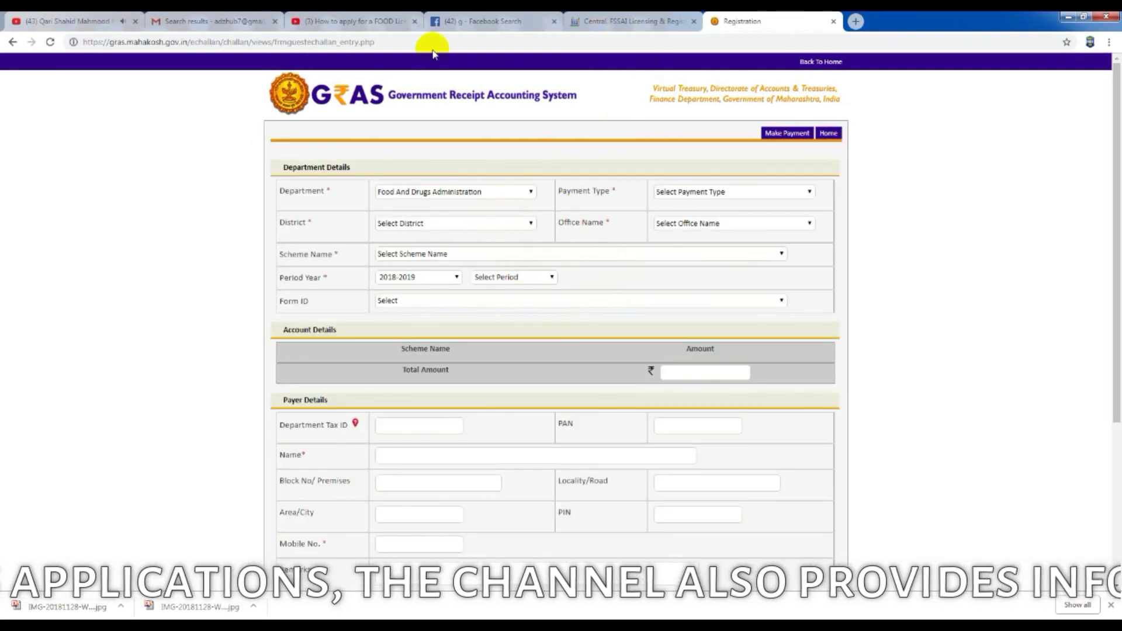
# Step: Fill the challan with Drug Manufacturing Licence, district YAVATMAL, the Yavatmal office, Food and Drugs Act receipts, Annual period
pyautogui.click(510, 228)
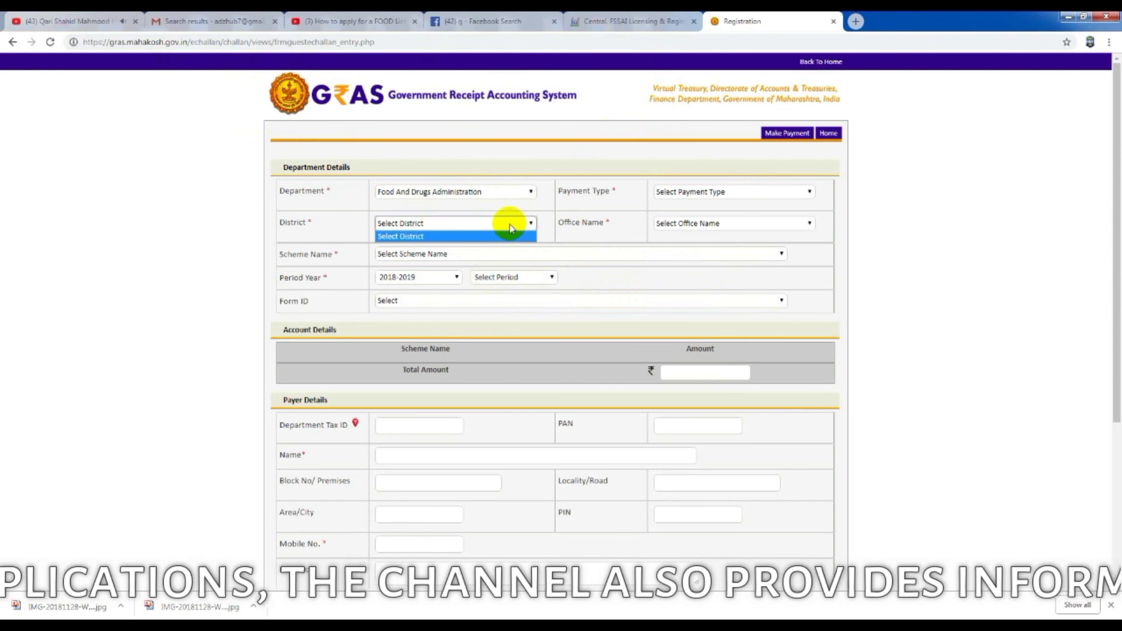
pyautogui.click(834, 178)
pyautogui.click(768, 195)
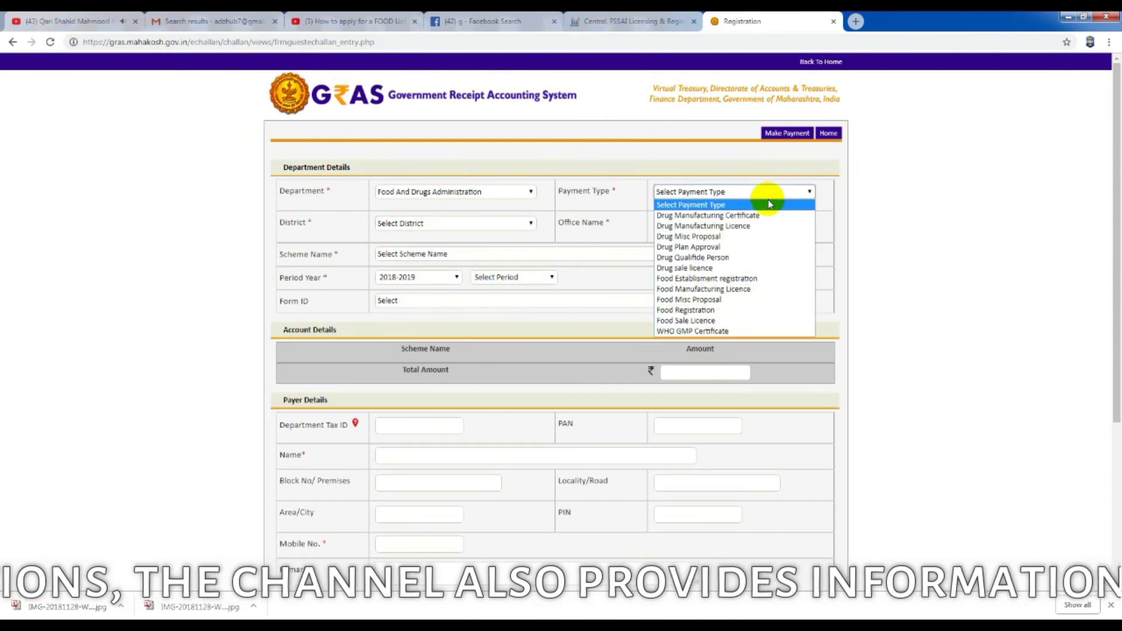
pyautogui.click(758, 228)
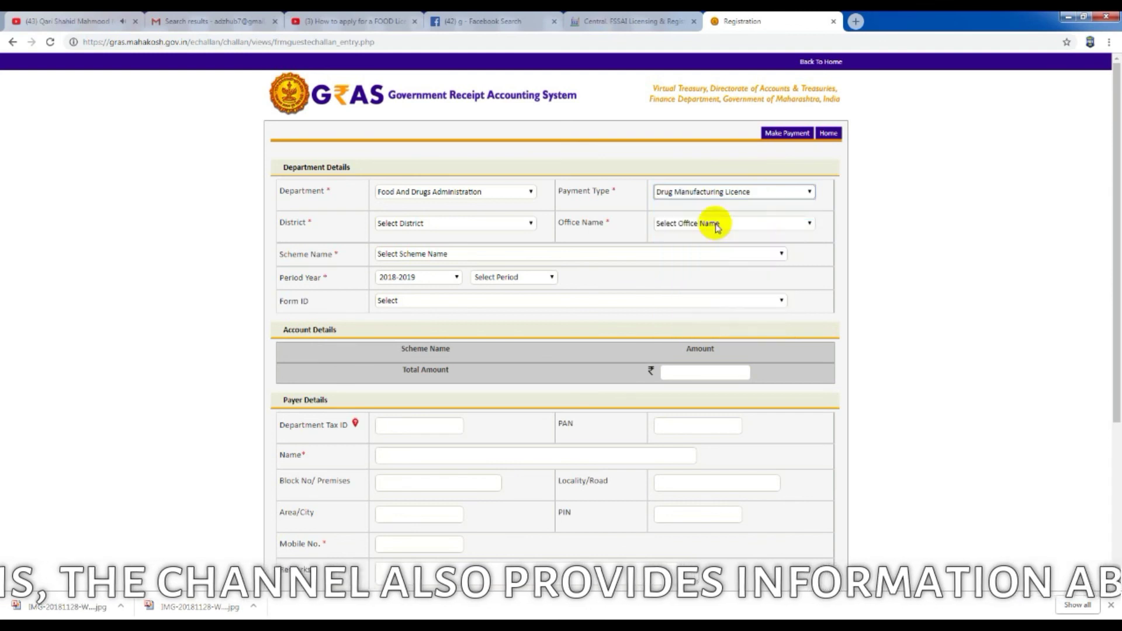
pyautogui.click(493, 223)
pyautogui.scroll(-5, 446, 409)
pyautogui.click(446, 431)
pyautogui.click(752, 224)
pyautogui.click(753, 247)
pyautogui.click(450, 254)
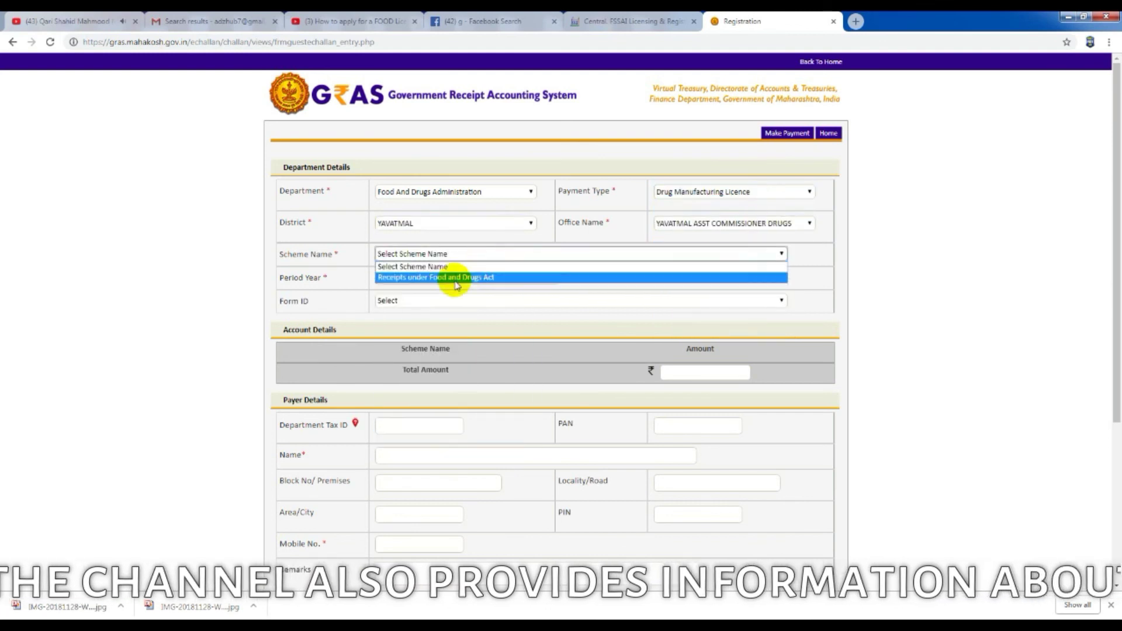
pyautogui.click(450, 275)
pyautogui.click(509, 277)
pyautogui.click(494, 299)
# Step: Look through the Form ID list, checking the FSSAI challan page for the right form
pyautogui.click(439, 300)
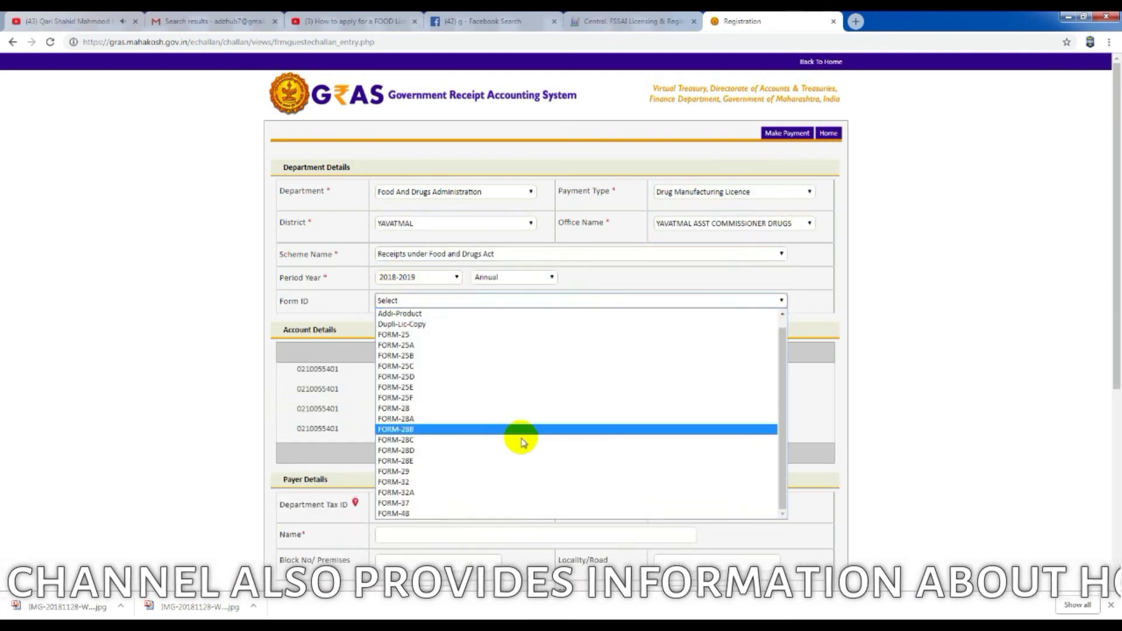
pyautogui.scroll(-1, 522, 443)
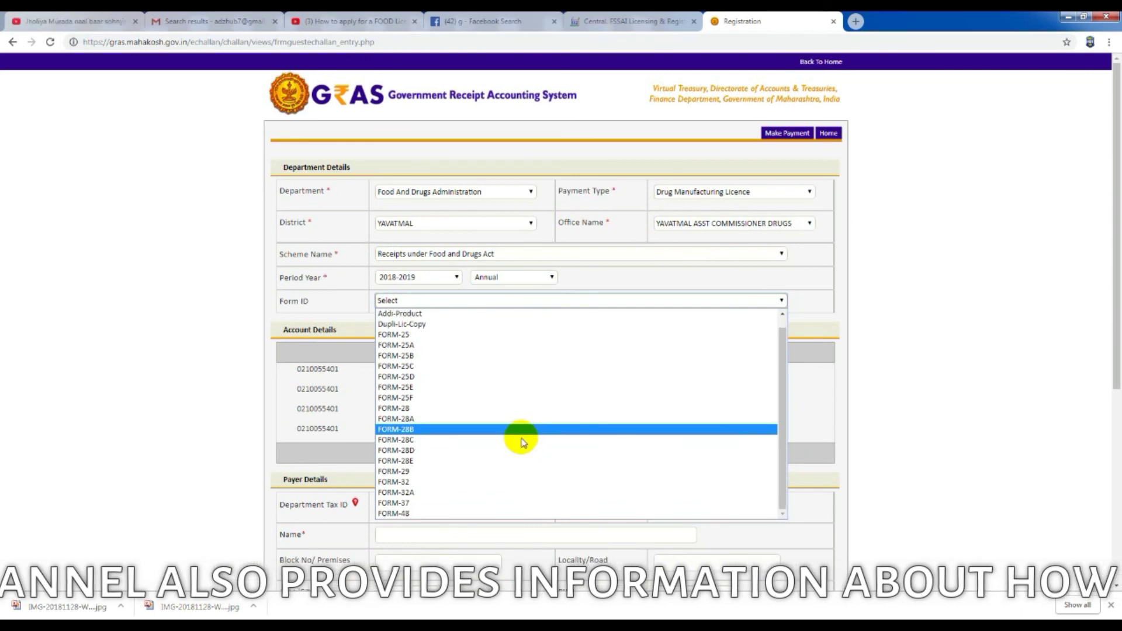
pyautogui.click(634, 21)
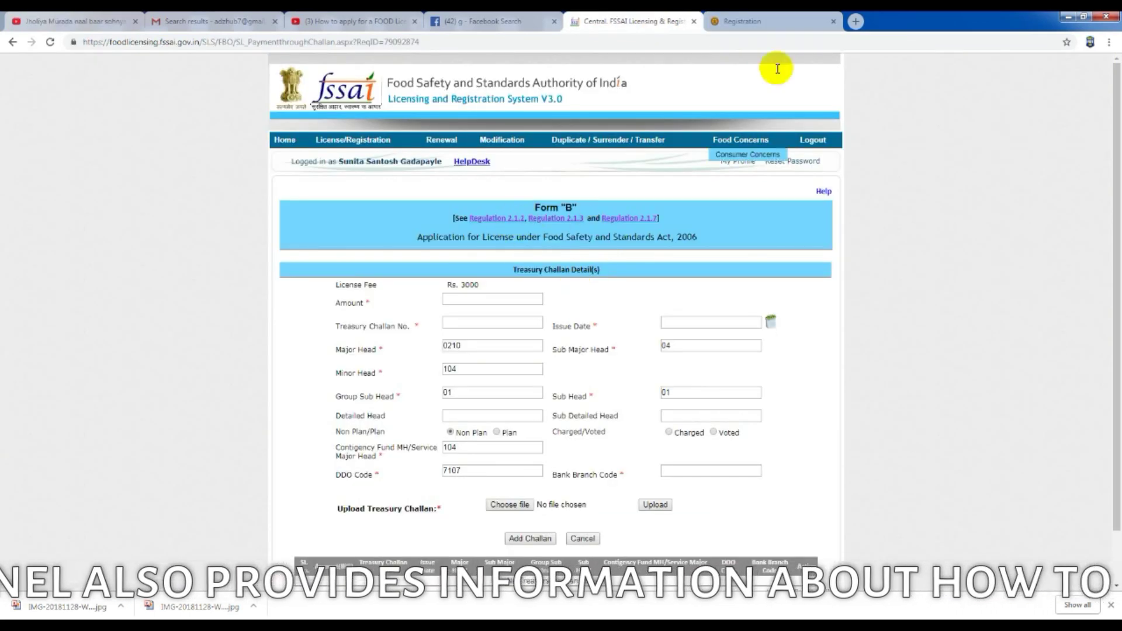
pyautogui.click(742, 21)
pyautogui.click(450, 242)
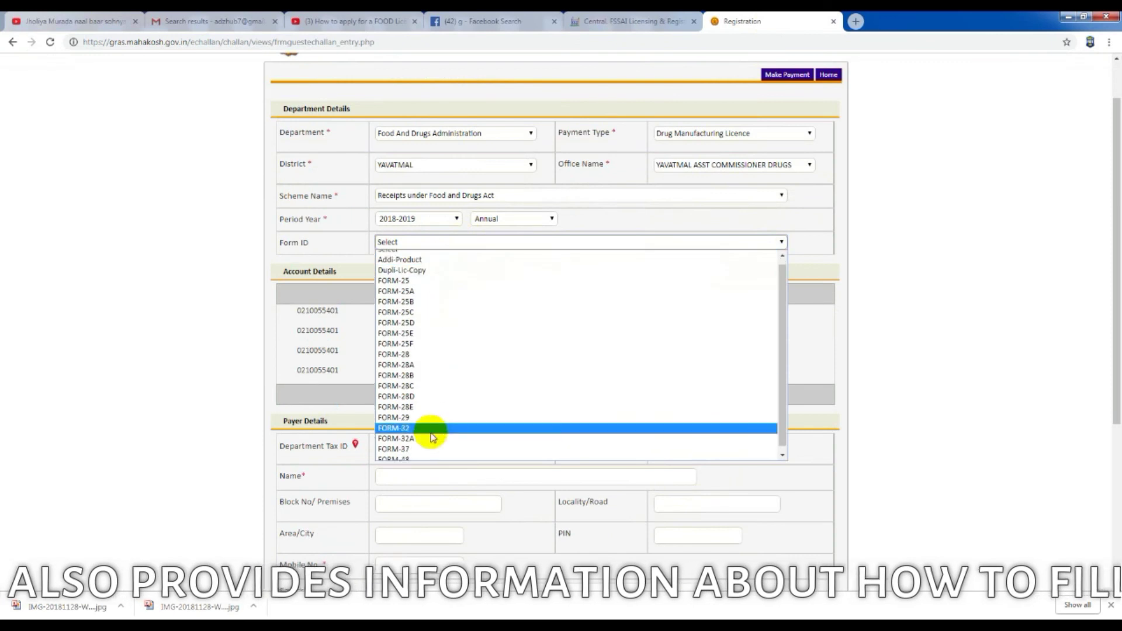
pyautogui.click(789, 165)
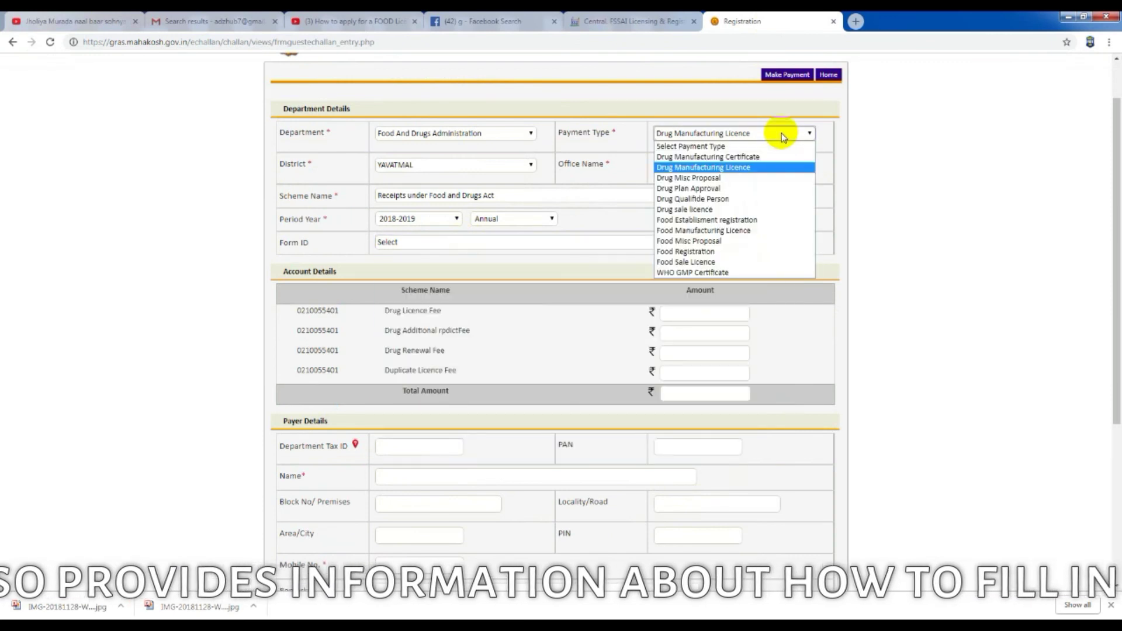
# Step: Change payment type to Food Manufacturing Licence, set Form ID Form-B, and enter a 3000 Manufacturing Licence Fee
pyautogui.click(754, 230)
pyautogui.click(764, 195)
pyautogui.click(643, 218)
pyautogui.click(511, 242)
pyautogui.click(483, 260)
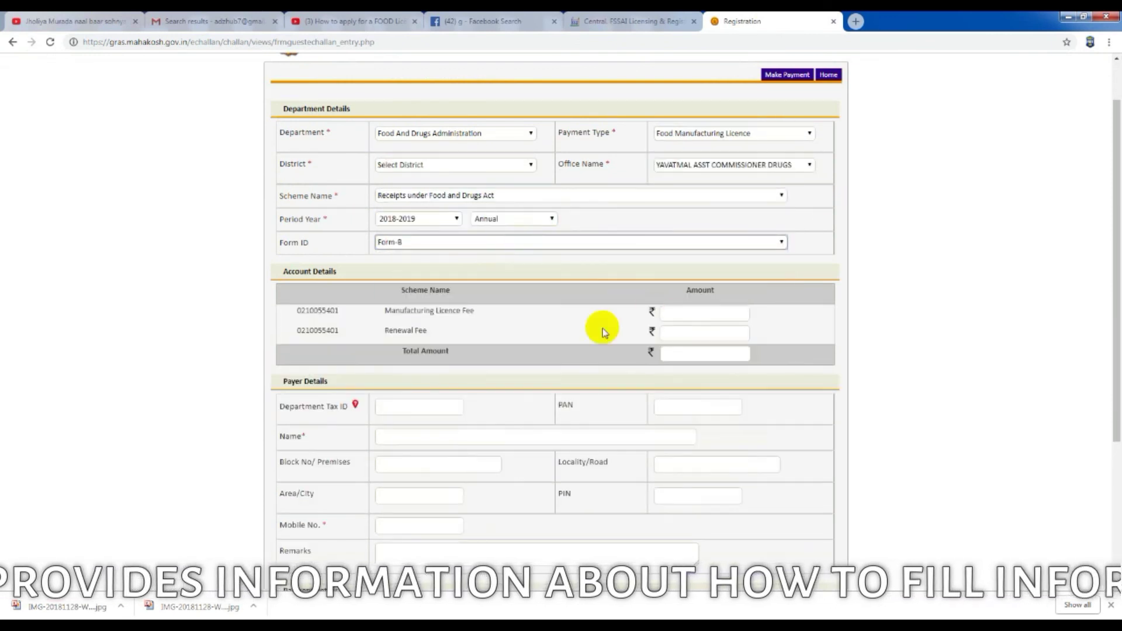
pyautogui.click(719, 312)
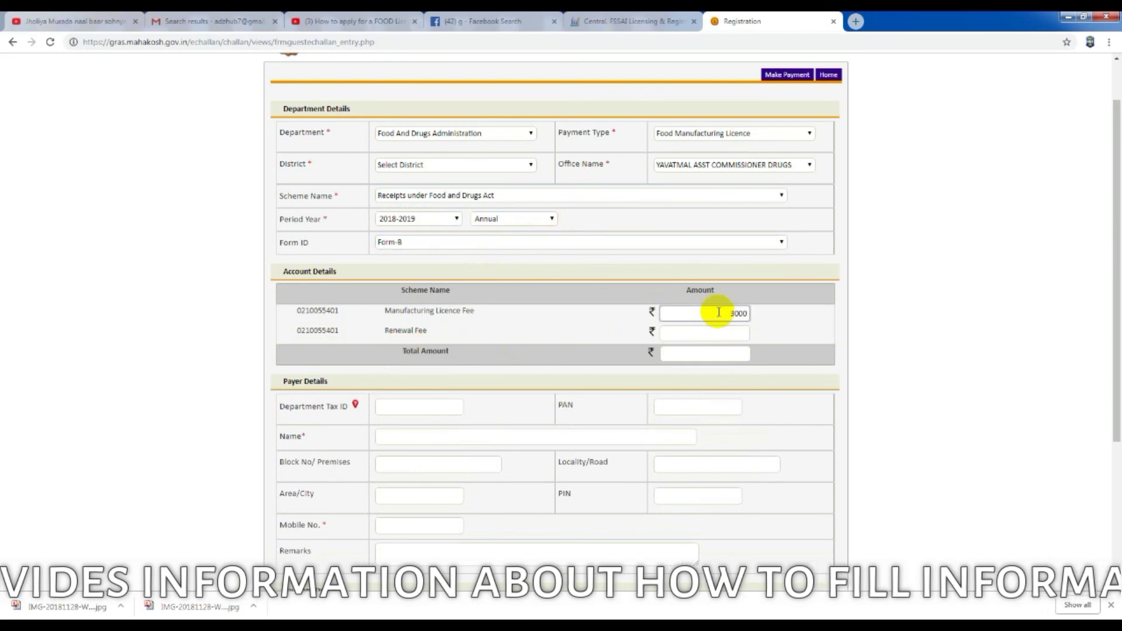
pyautogui.scroll(-2, 718, 312)
pyautogui.click(664, 291)
pyautogui.click(467, 320)
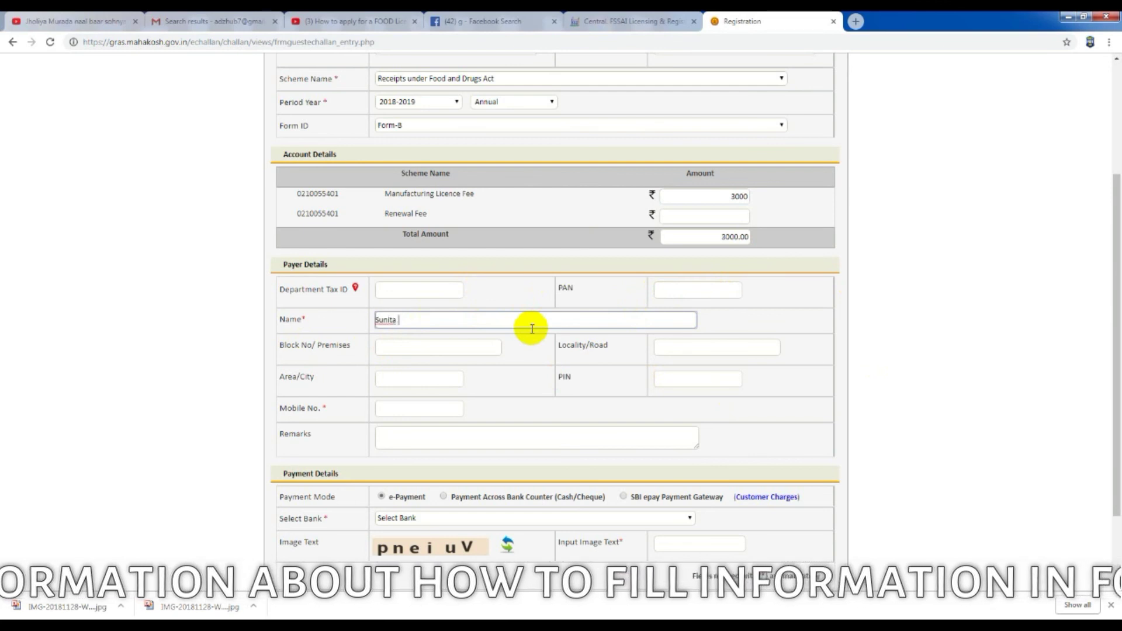
# Step: Enter the payer's name, address, locality, city, PIN, mobile number and the remark 'food licence'
pyautogui.click(472, 351)
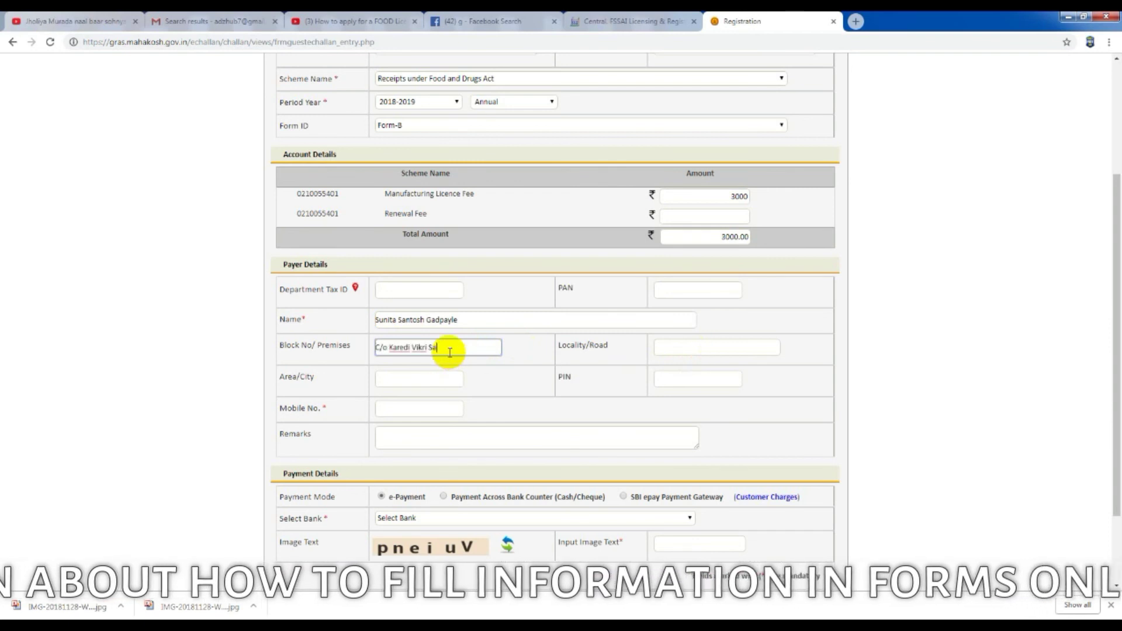
pyautogui.press('Tab')
pyautogui.write('Ner')
pyautogui.press('Tab')
pyautogui.write('Ner')
pyautogui.press('Tab')
pyautogui.write('445102')
pyautogui.click(440, 407)
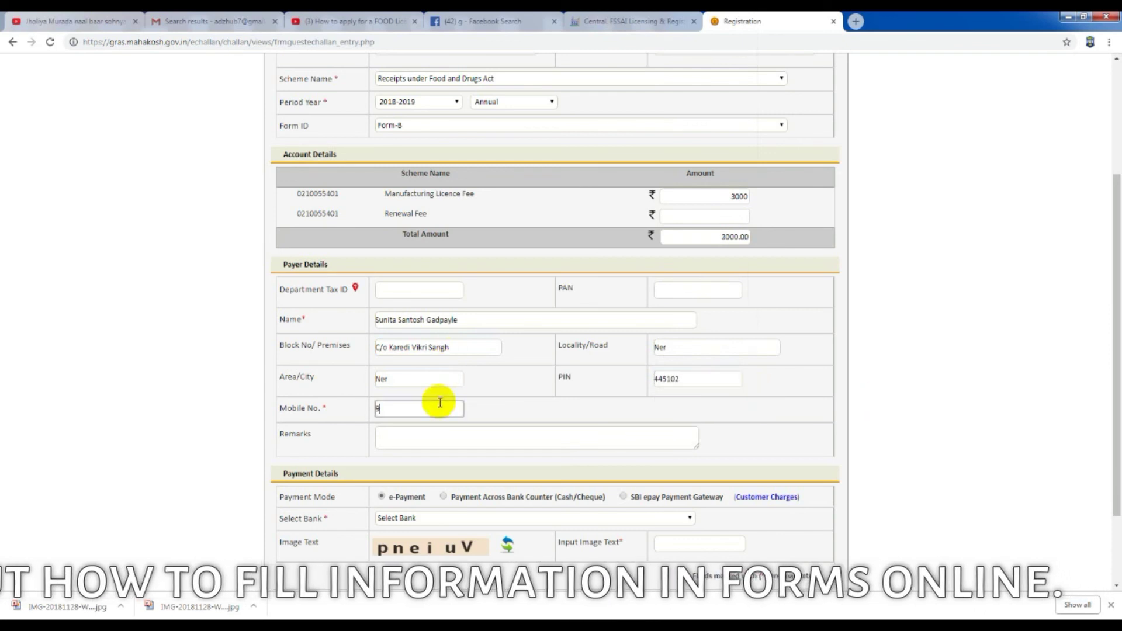
pyautogui.write('904963743')
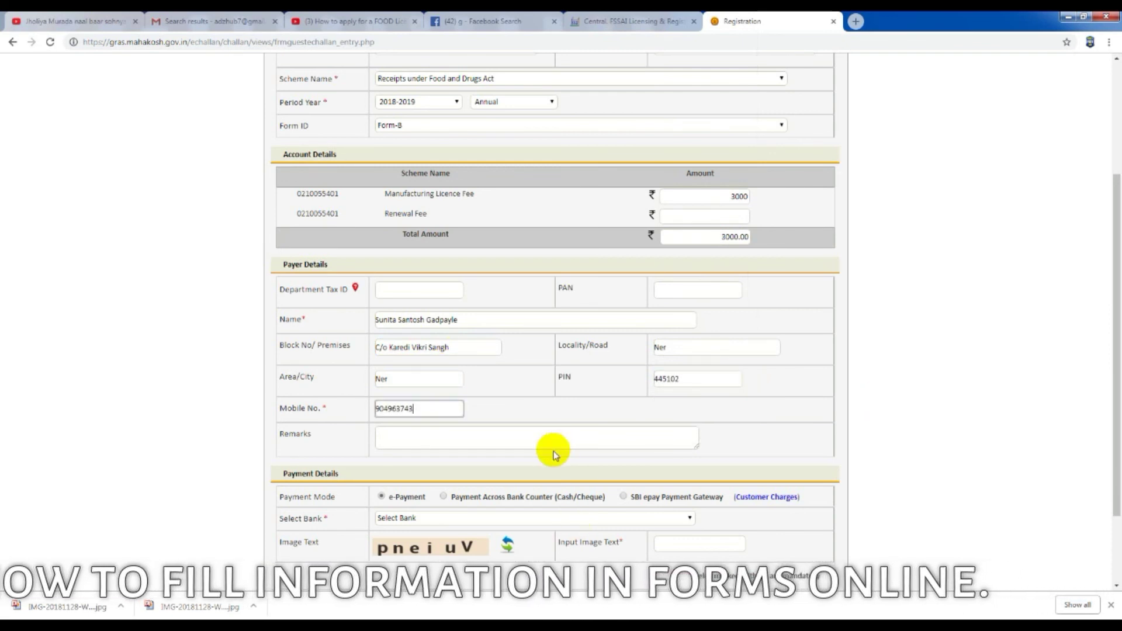
pyautogui.click(496, 440)
pyautogui.write('food licen')
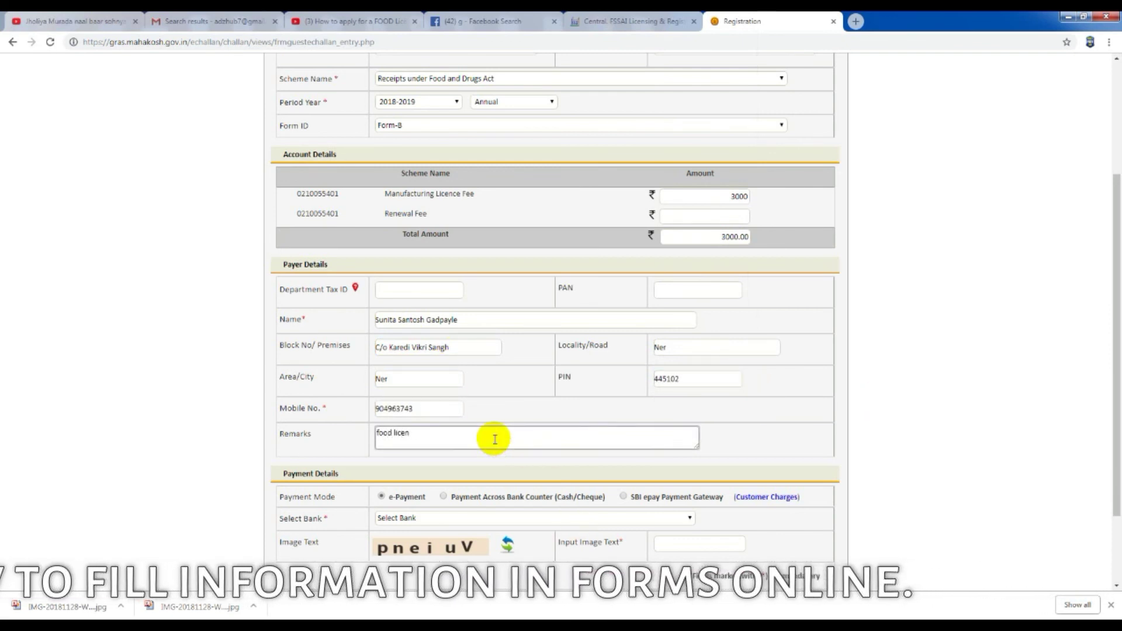
pyautogui.write('ce')
# Step: Choose IDBI BANK as the paying bank, enter the captcha and submit the challan
pyautogui.scroll(-2, 495, 440)
pyautogui.click(677, 417)
pyautogui.click(608, 331)
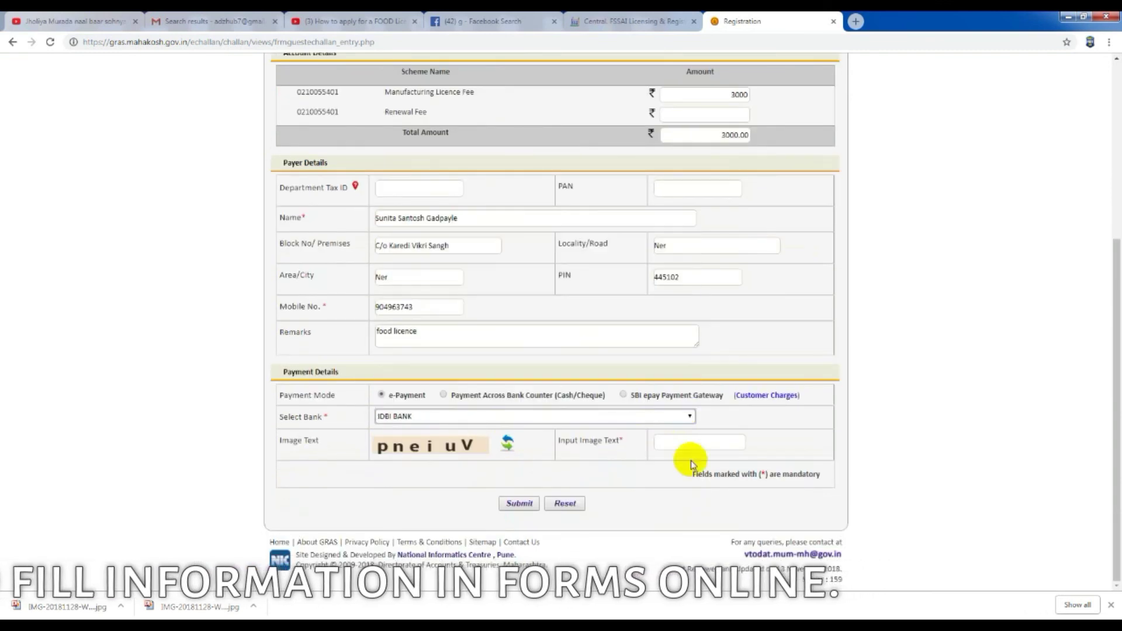
pyautogui.click(695, 442)
pyautogui.write('pneiuV')
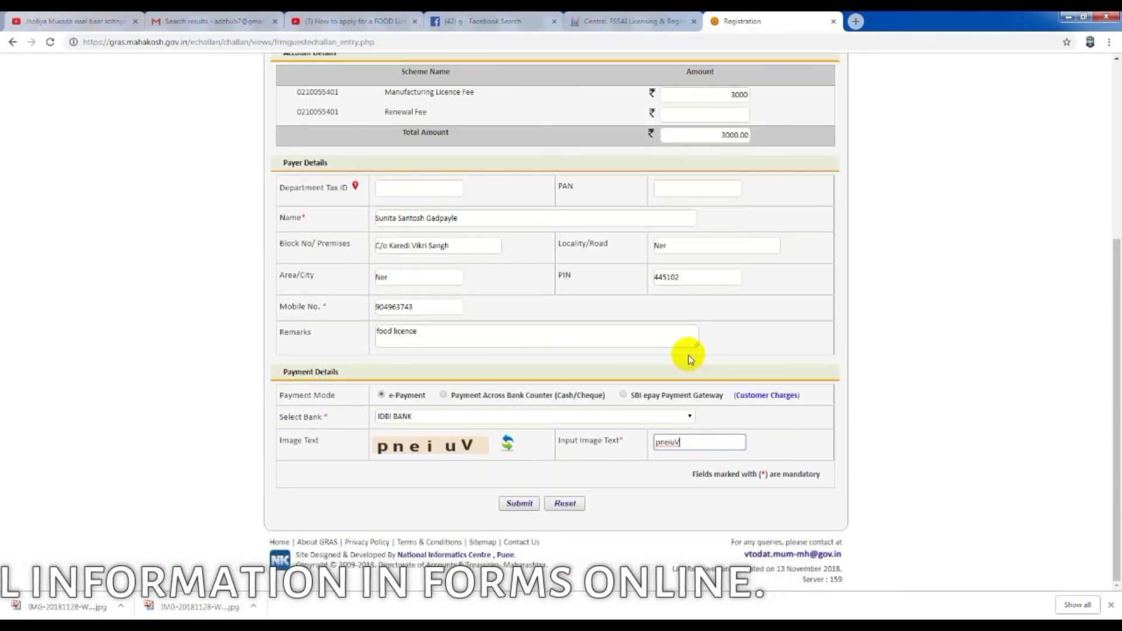
pyautogui.click(519, 503)
# Step: Fix the missing district by selecting YAVATMAL and resubmit the challan
pyautogui.click(659, 108)
pyautogui.click(529, 224)
pyautogui.scroll(-5, 444, 380)
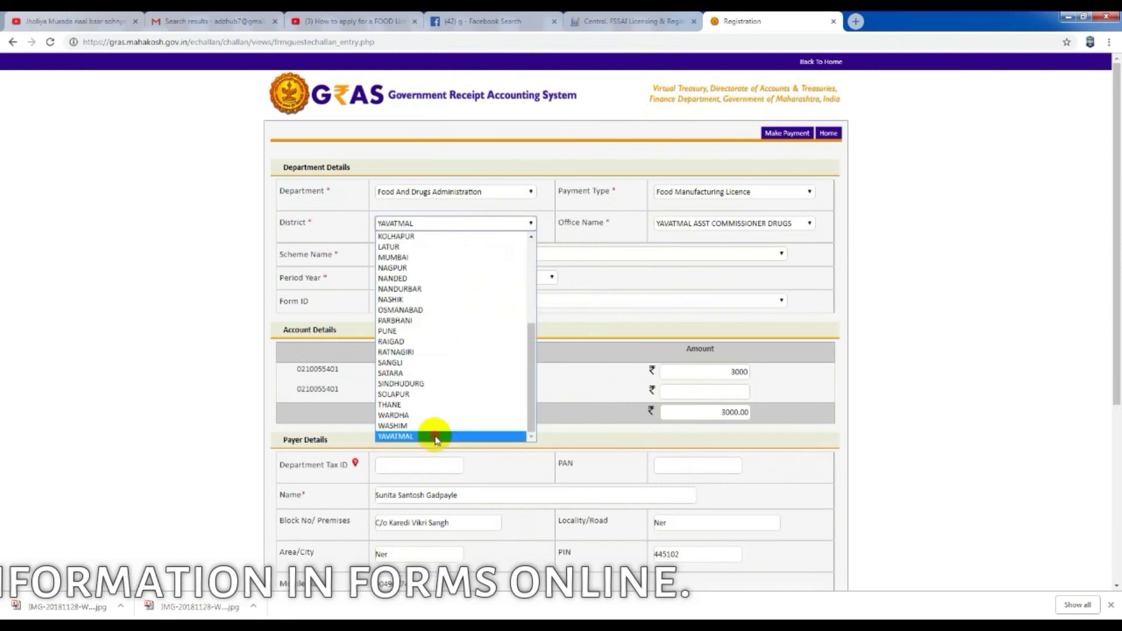
pyautogui.click(431, 431)
pyautogui.scroll(-5, 597, 316)
pyautogui.click(520, 503)
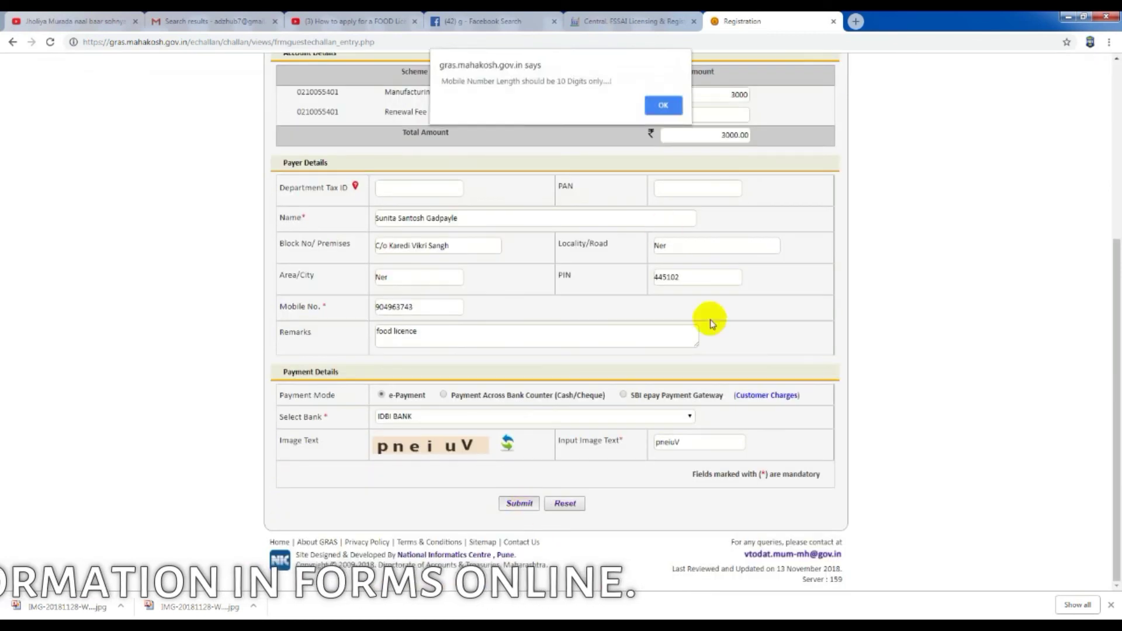
# Step: Correct the mobile number to 10 digits, re-enter the captcha, submit, and agree to the draft challan
pyautogui.click(661, 106)
pyautogui.moveTo(412, 309); pyautogui.dragTo(363, 309)
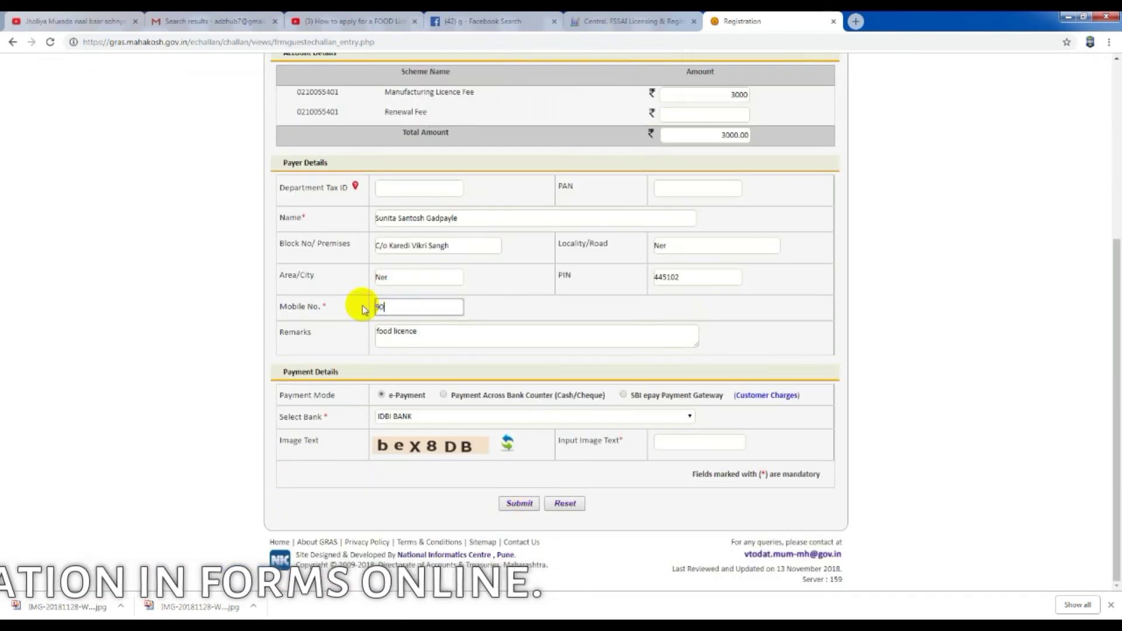
pyautogui.click(518, 504)
pyautogui.press('Return')
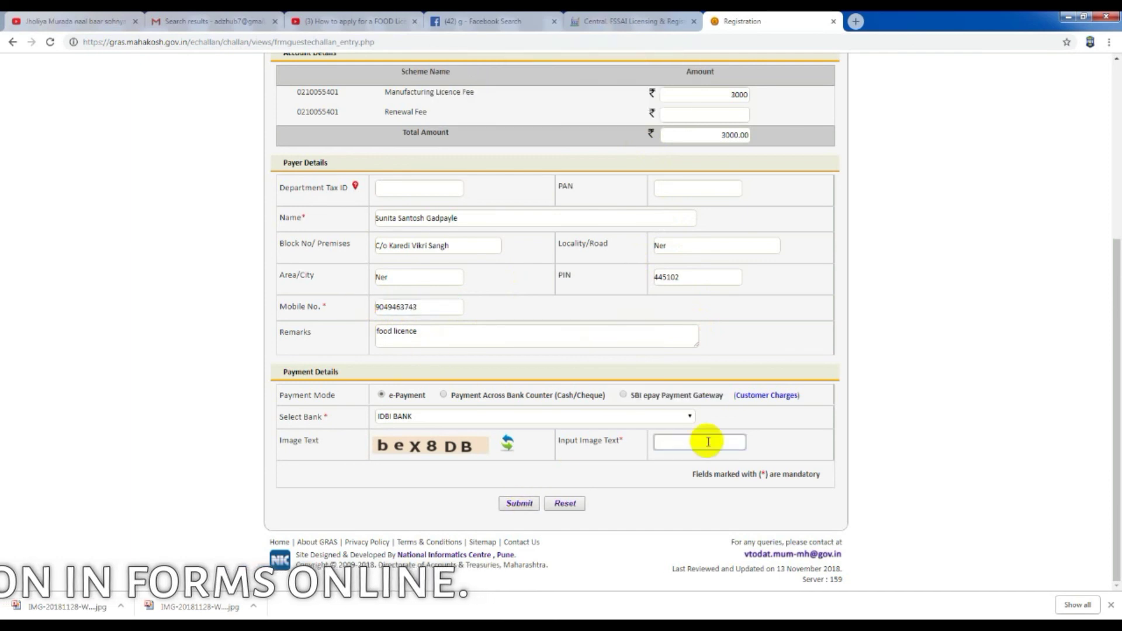
pyautogui.write('B')
pyautogui.click(518, 503)
pyautogui.click(529, 499)
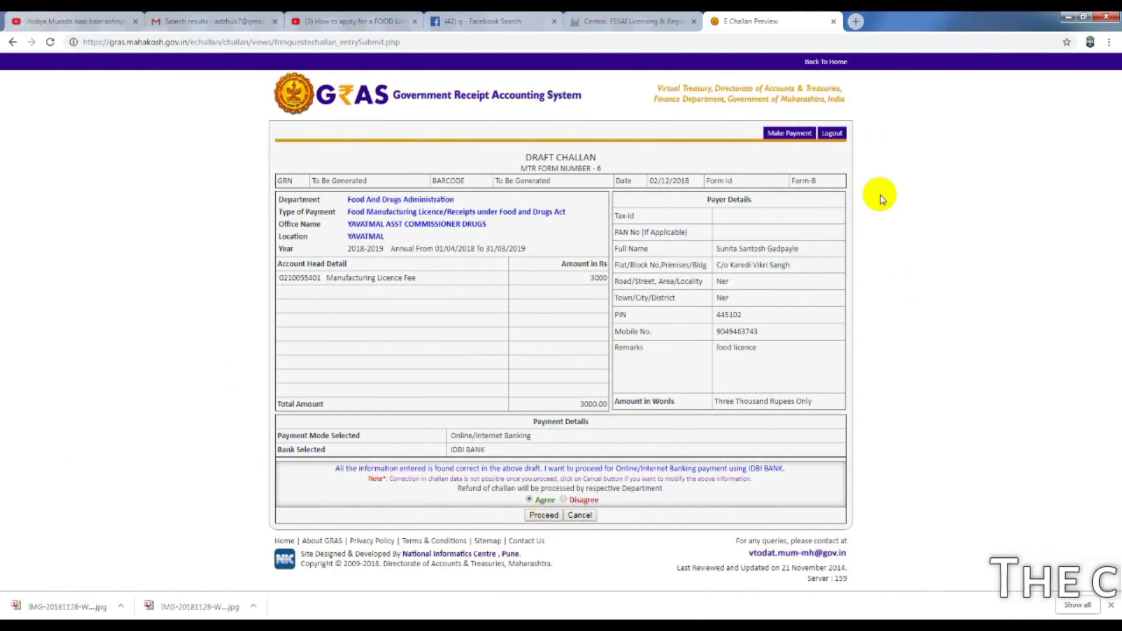
# Step: Proceed from the draft challan to generate the GRN and acknowledge the GRN notice
pyautogui.click(543, 516)
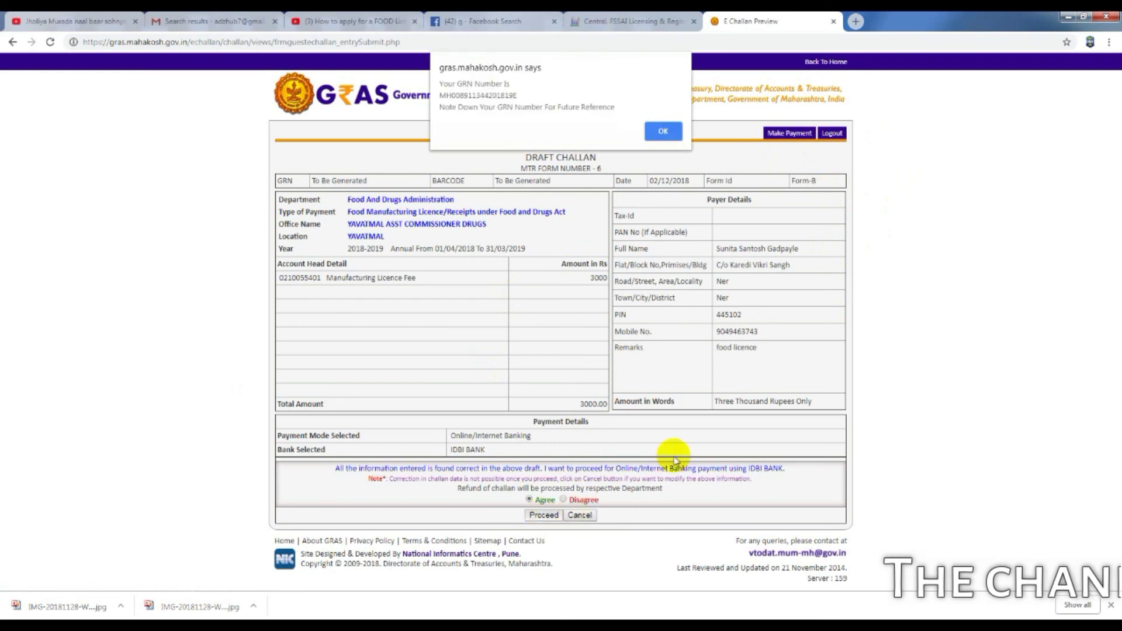
pyautogui.click(669, 133)
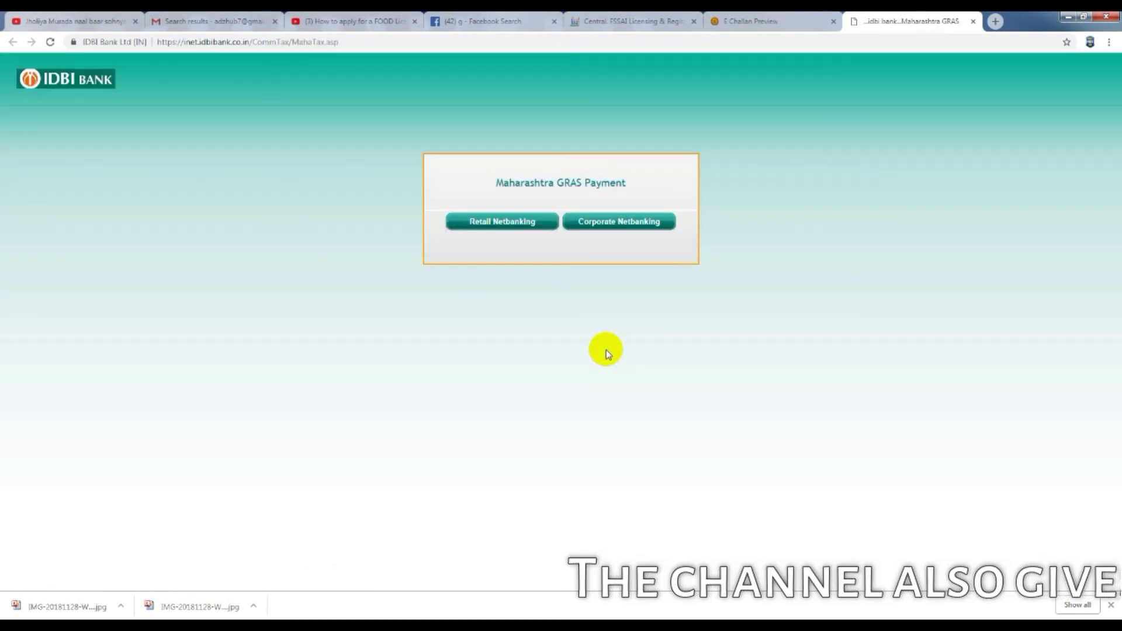
# Step: Choose Retail Netbanking and print the payment details page as a PDF into Documents
pyautogui.click(501, 221)
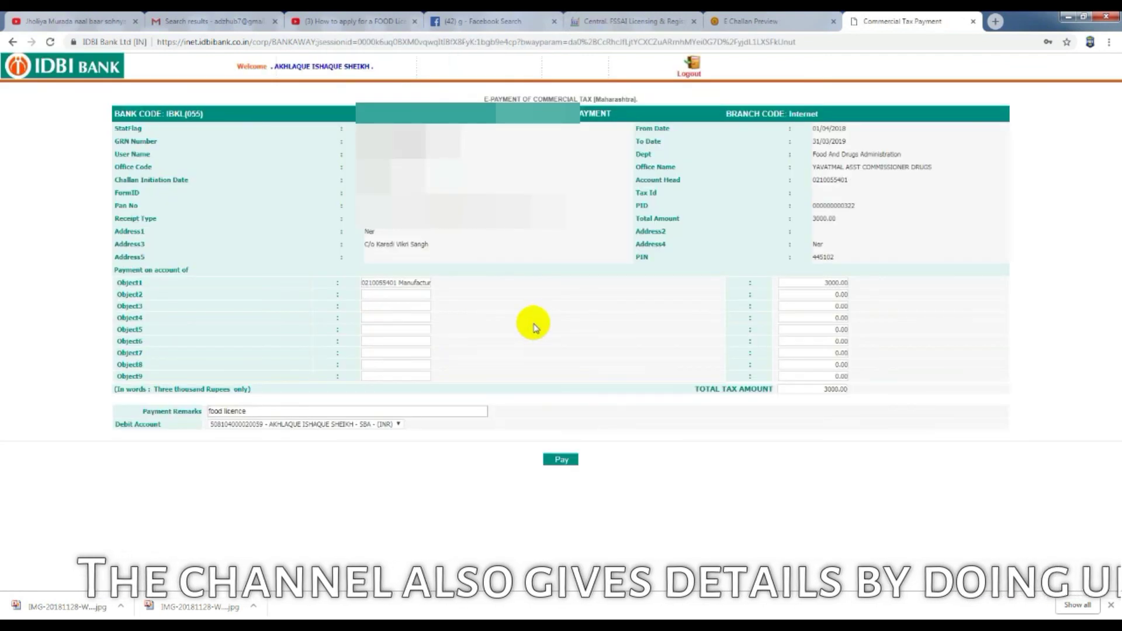
pyautogui.rightClick(1034, 155)
pyautogui.click(1022, 230)
pyautogui.click(108, 156)
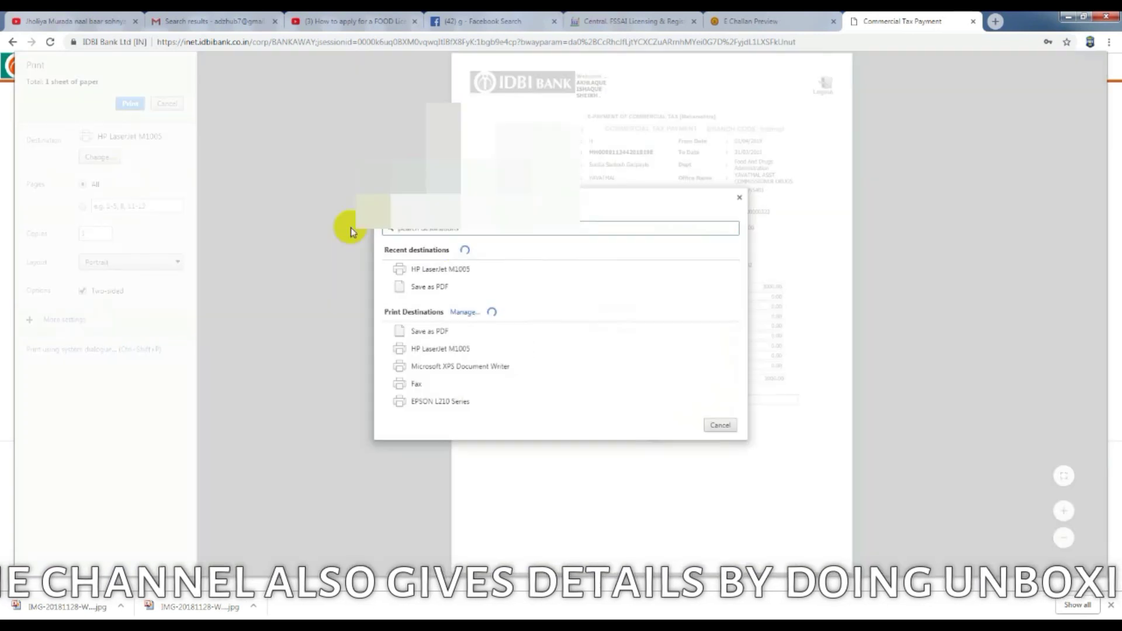
pyautogui.click(456, 289)
pyautogui.click(129, 103)
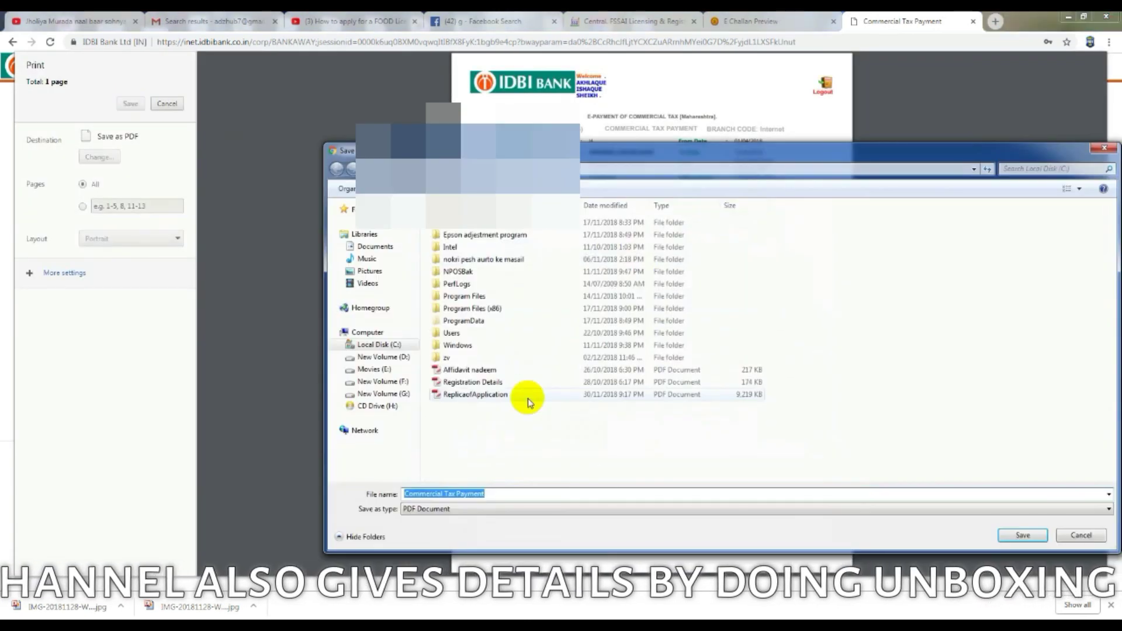
pyautogui.click(375, 246)
# Step: Name the PDF 'f', save it, confirm the Rs. 3000 payment and open the printable paid challan
pyautogui.click(514, 494)
pyautogui.write('f')
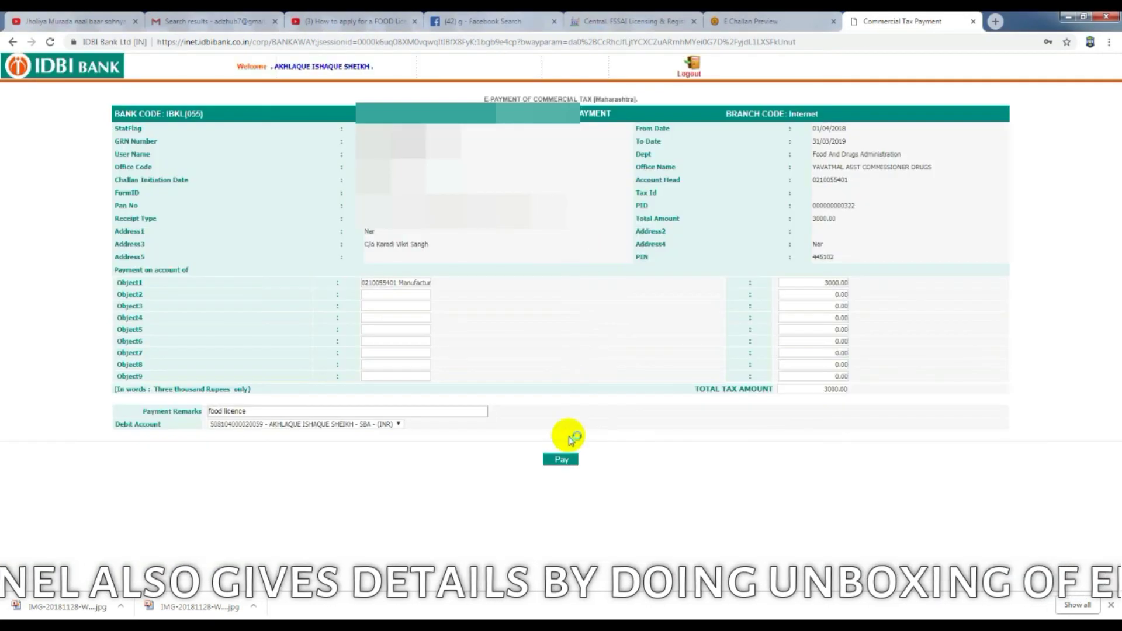
pyautogui.click(562, 456)
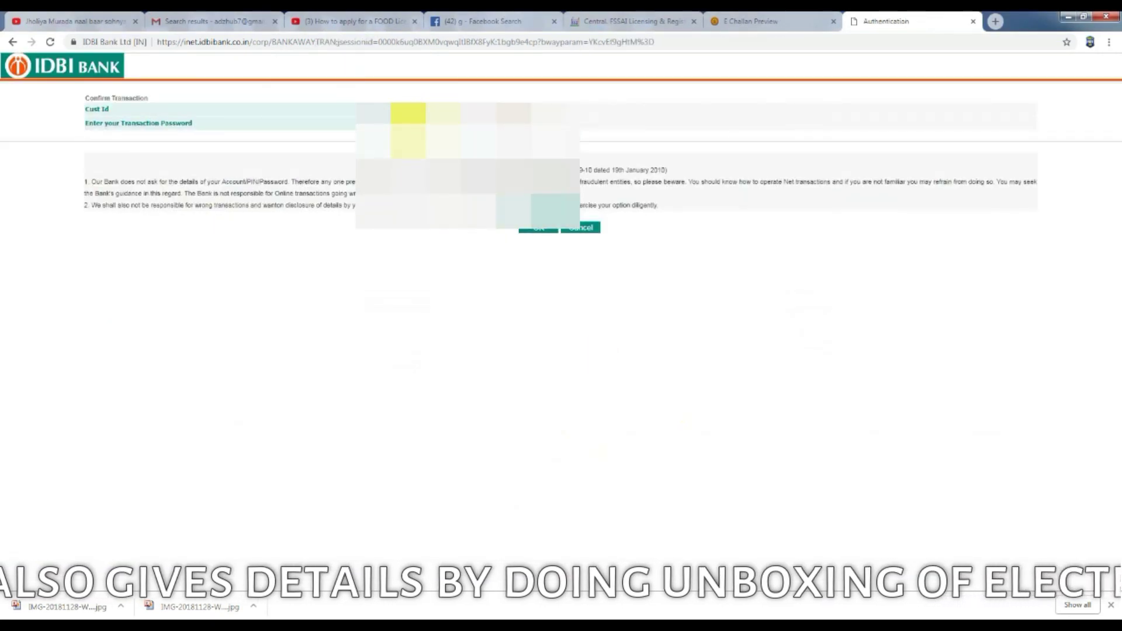
pyautogui.click(541, 228)
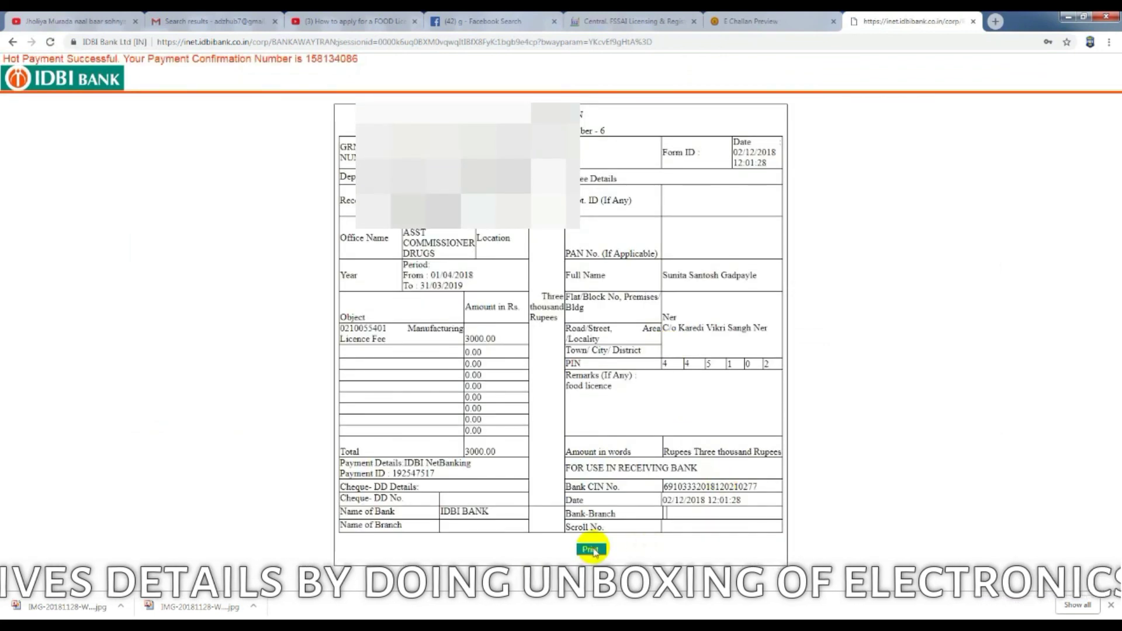
pyautogui.click(590, 549)
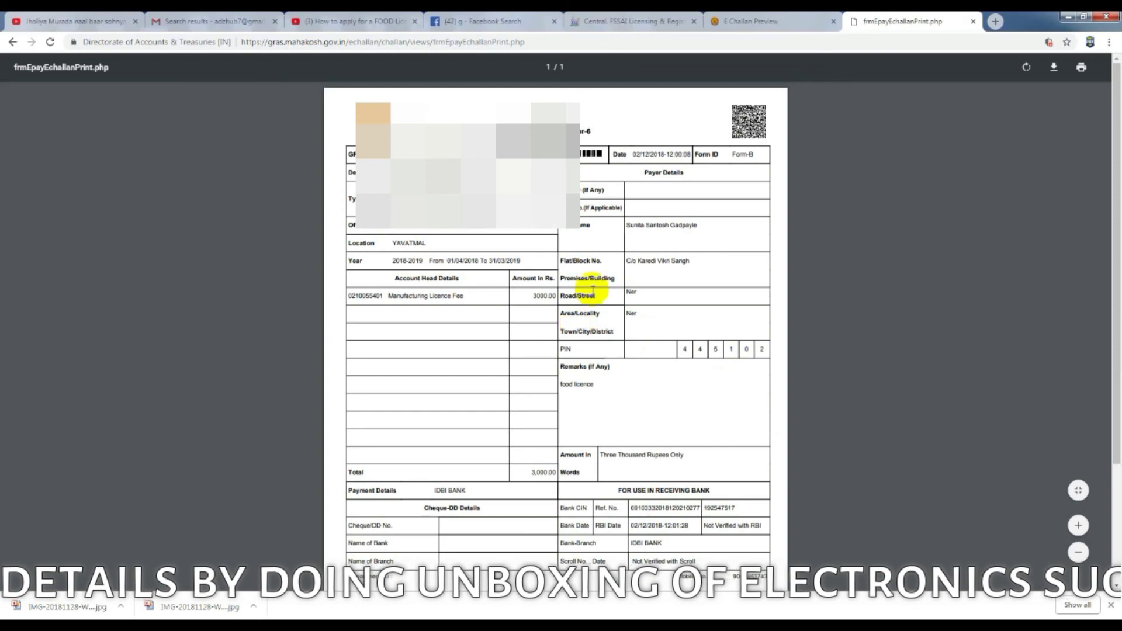
# Step: Print the paid Form-B e-challan on the HP LaserJet M1005 instead of saving it as PDF
pyautogui.scroll(-5, 602, 288)
pyautogui.click(1070, 67)
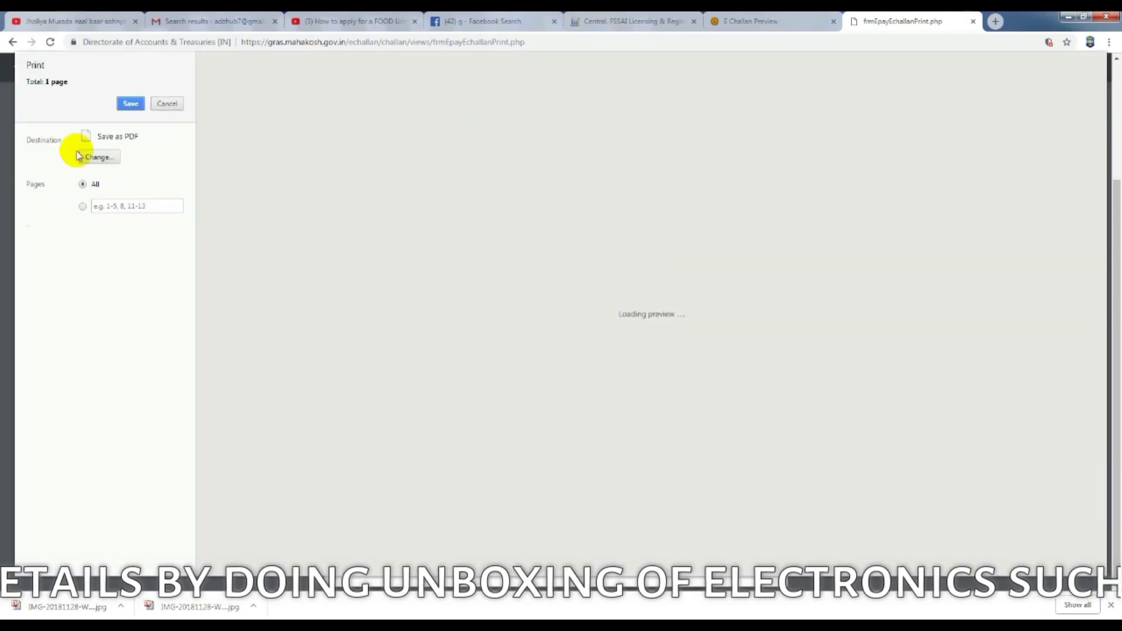
pyautogui.click(131, 104)
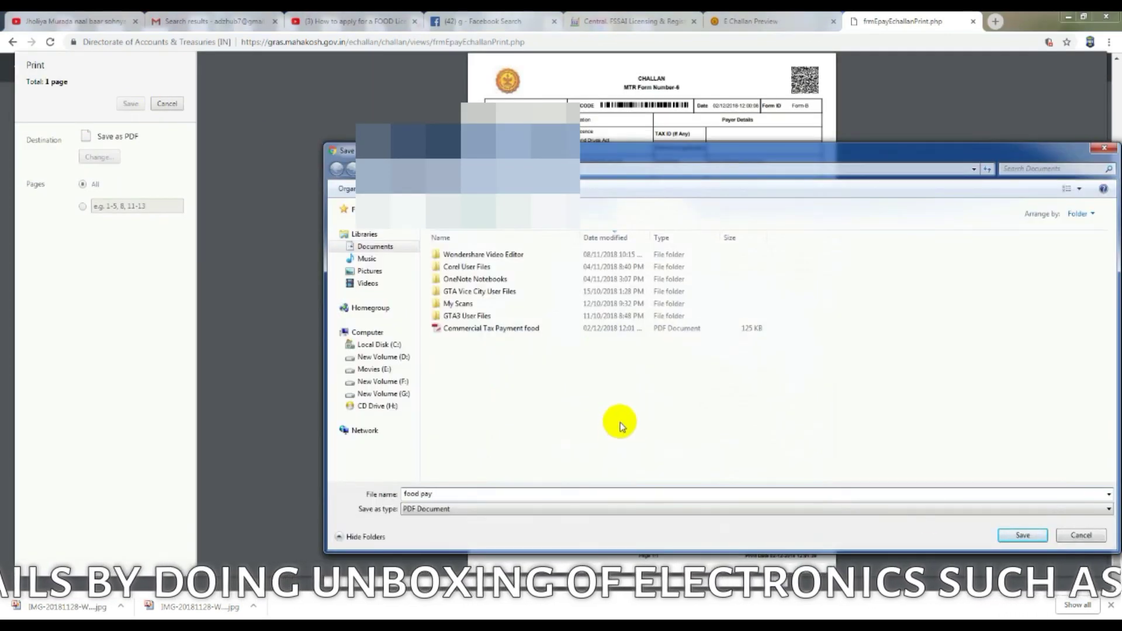
pyautogui.click(1023, 536)
pyautogui.click(1081, 66)
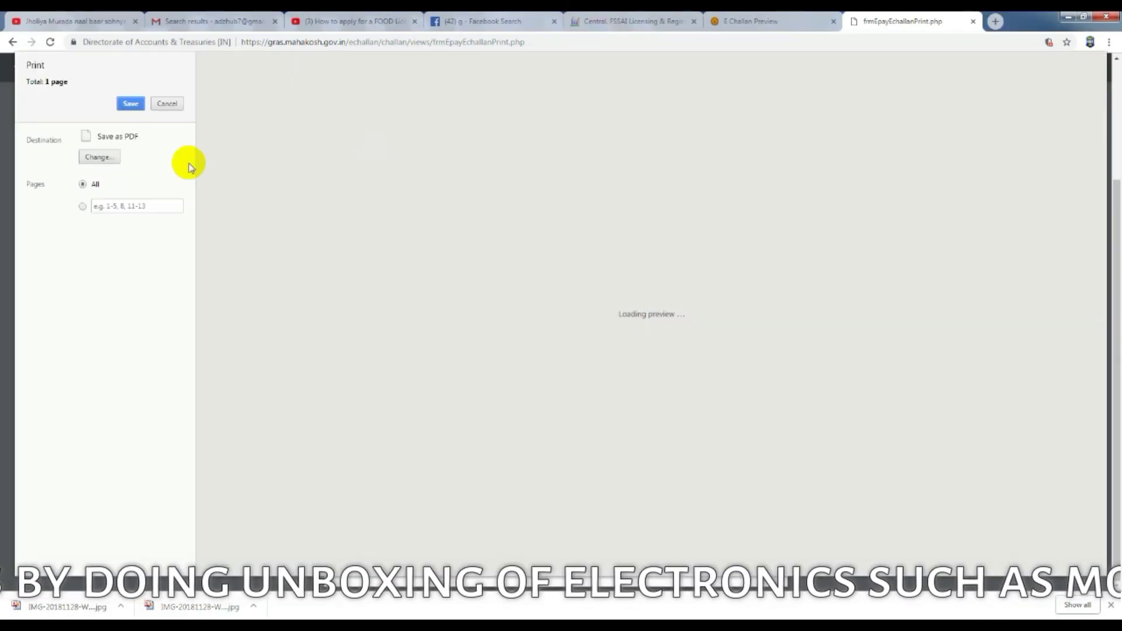
pyautogui.click(100, 157)
pyautogui.click(447, 286)
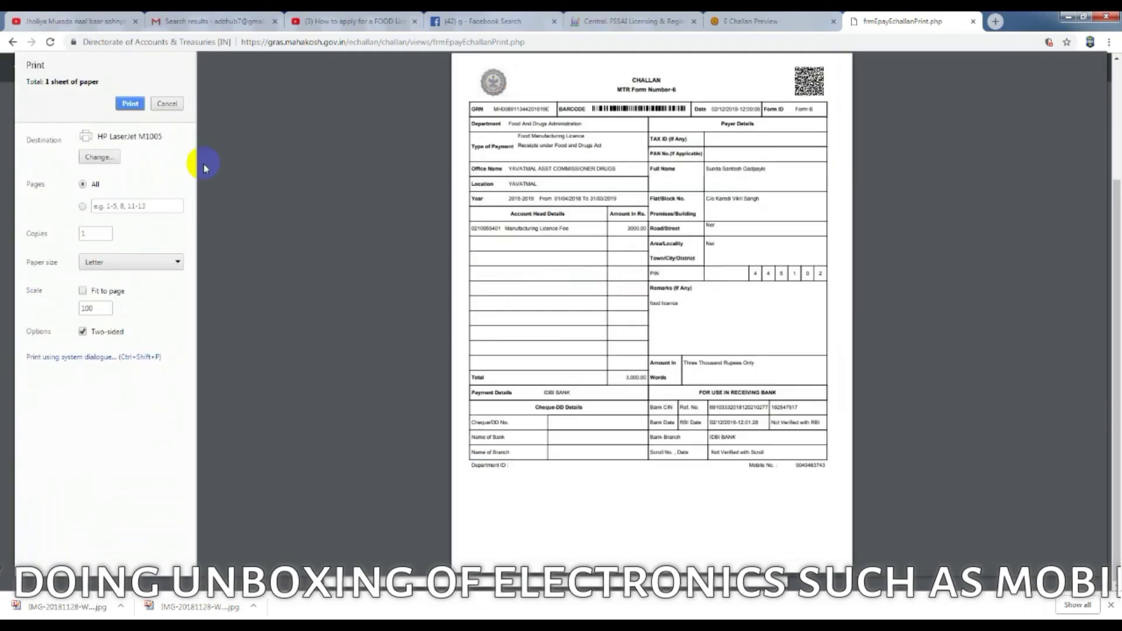
pyautogui.press('Escape')
# Step: Dismiss the two-sided printing instructions and return to the FSSAI challan amount field
pyautogui.scroll(3, 672, 328)
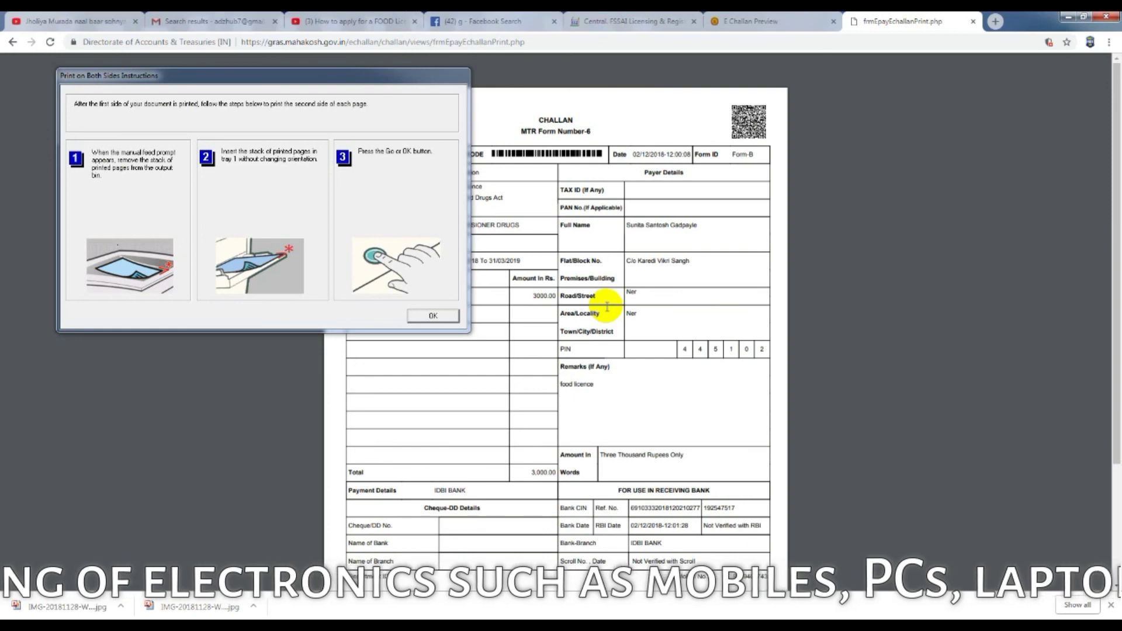
pyautogui.press('Return')
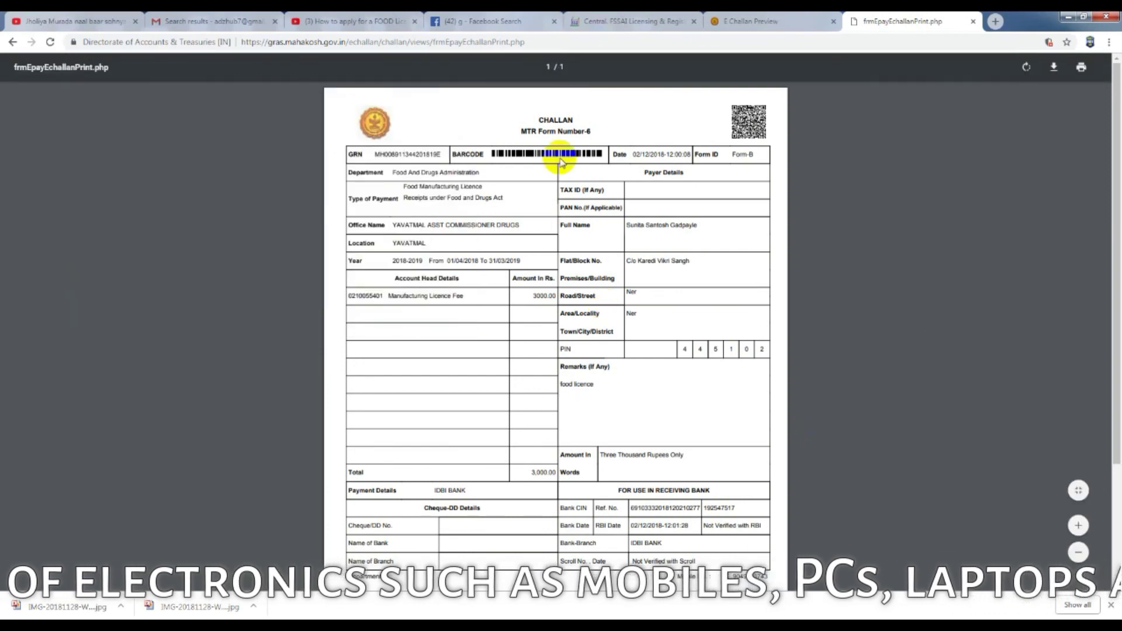
pyautogui.click(632, 21)
pyautogui.click(489, 298)
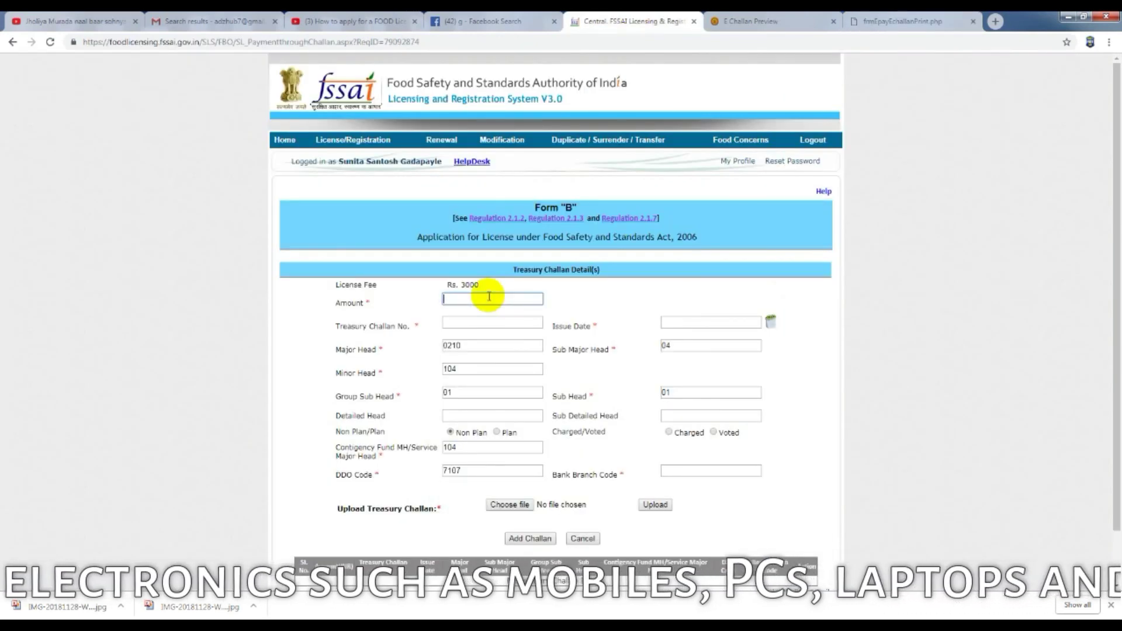
# Step: Enter the treasury challan number and pick 02/12/2018 as the challan issue date
pyautogui.click(475, 320)
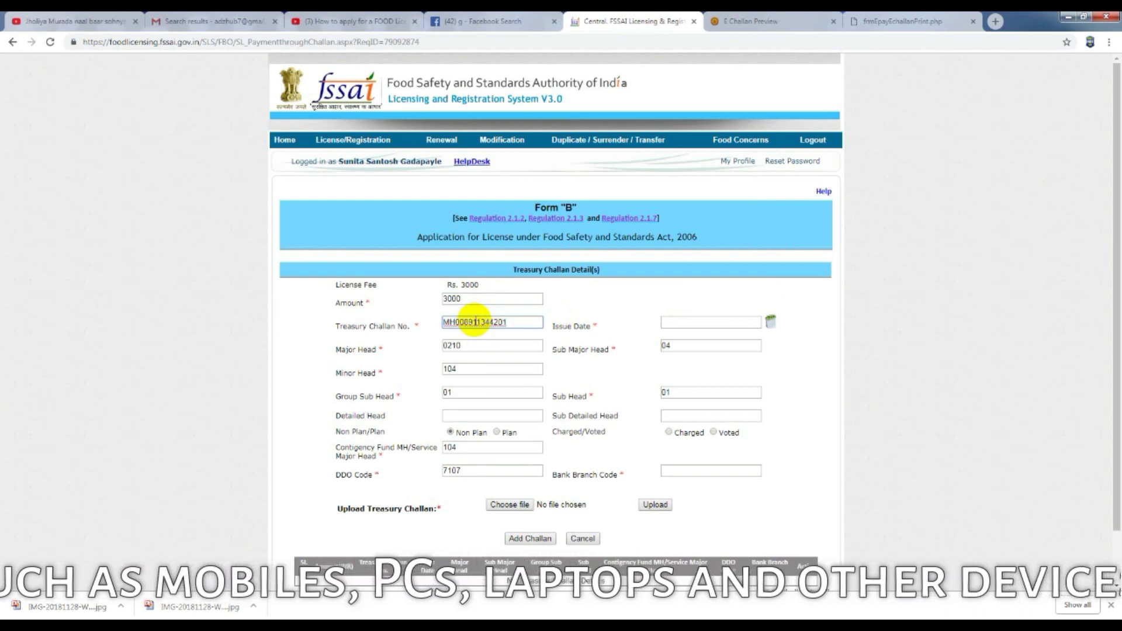
pyautogui.write('E')
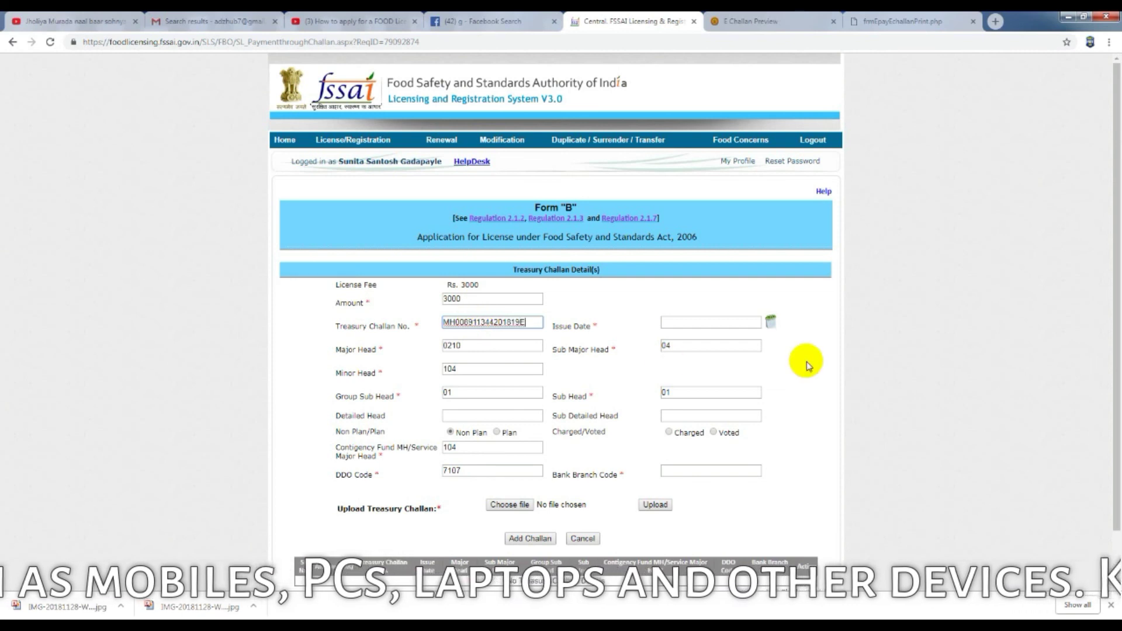
pyautogui.click(771, 321)
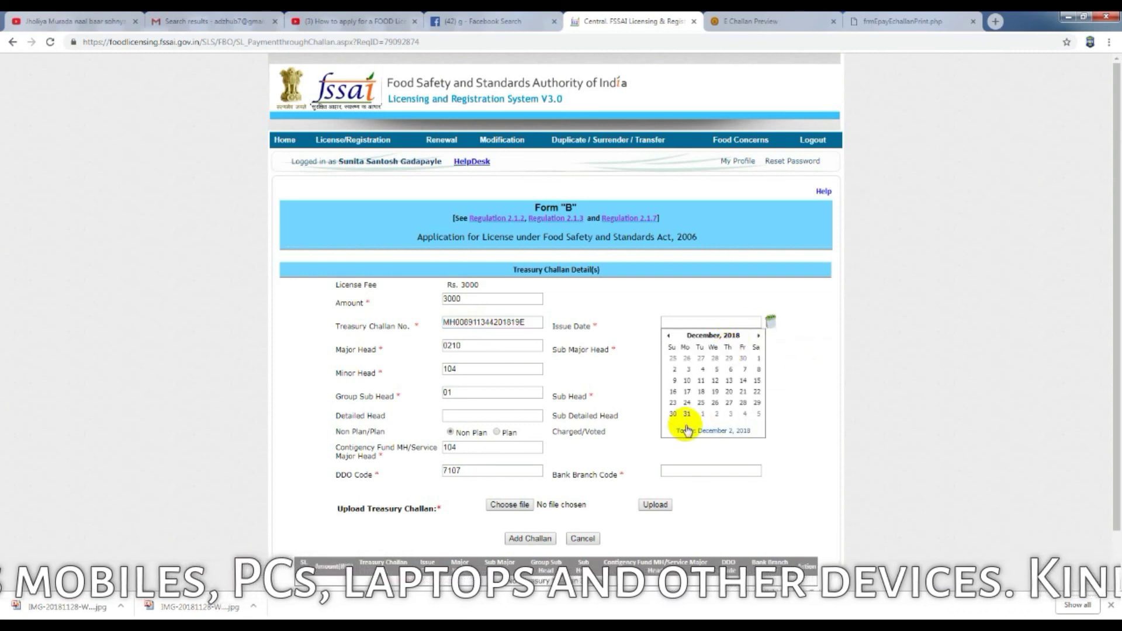
pyautogui.click(675, 369)
pyautogui.scroll(-1, 769, 377)
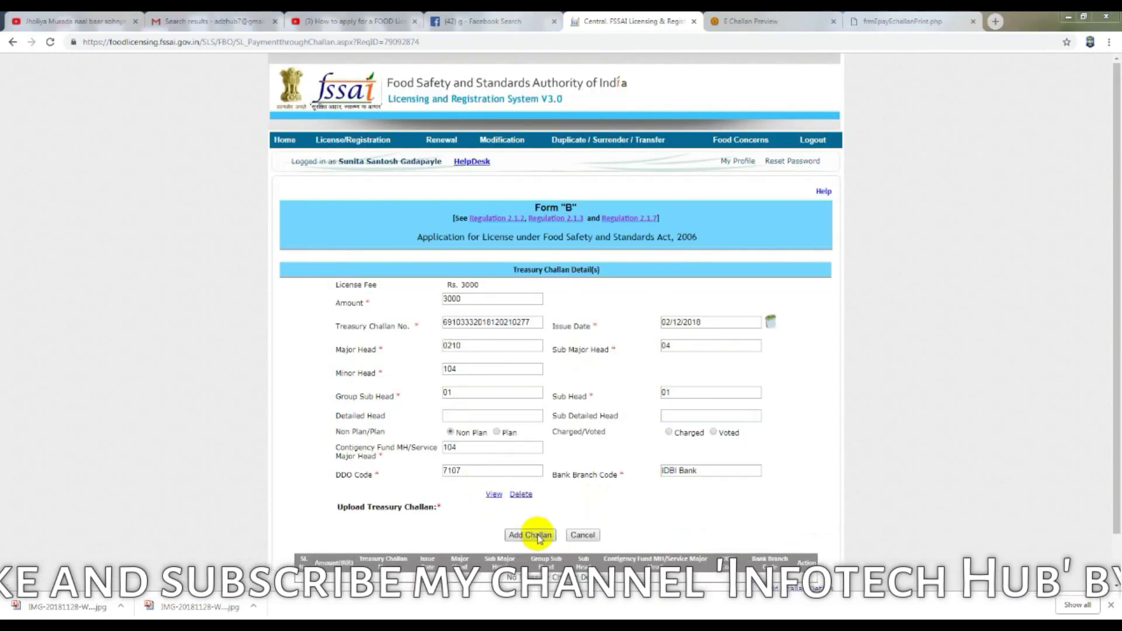
pyautogui.scroll(-2, 947, 436)
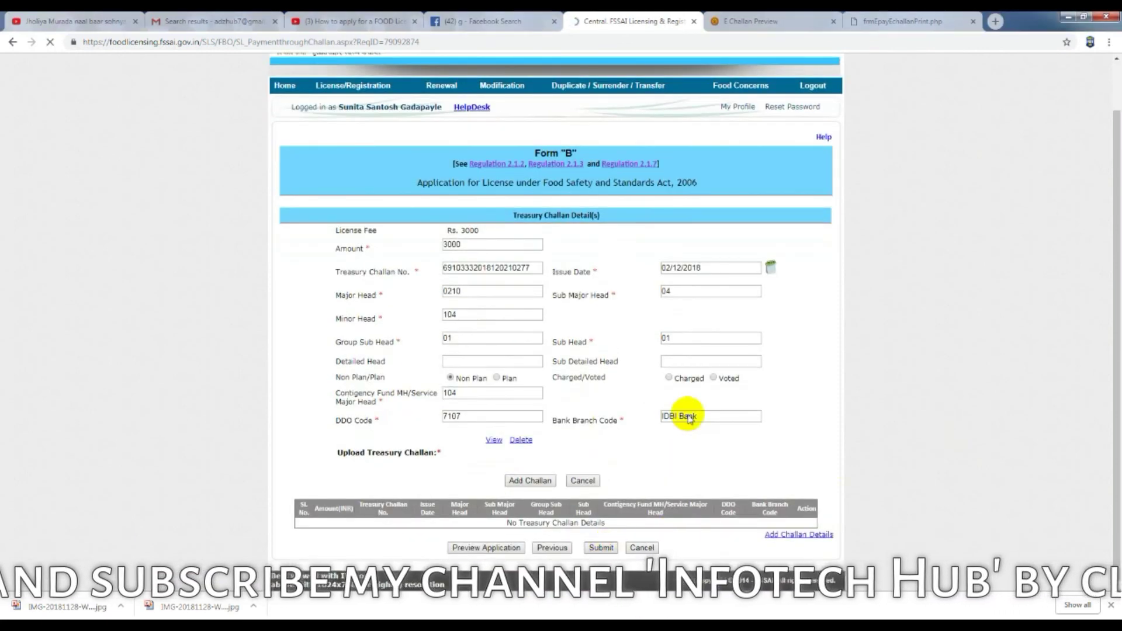
# Step: Submit the challan details three times, dismissing each 'Please Add Challan Details' alert
pyautogui.click(605, 545)
pyautogui.click(663, 107)
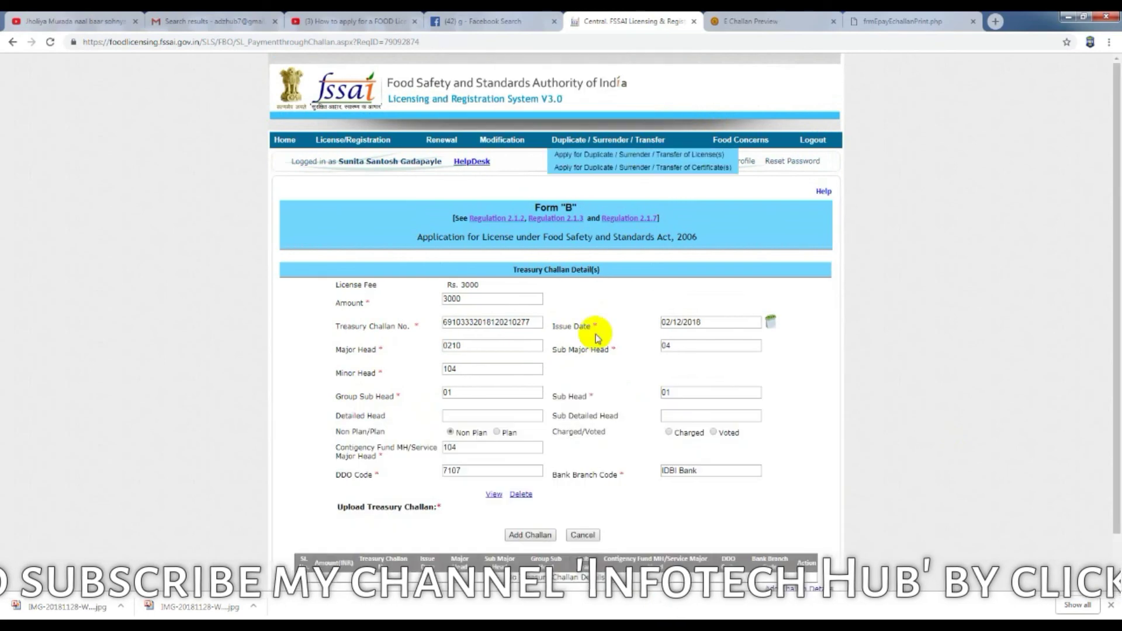
pyautogui.scroll(-2, 614, 514)
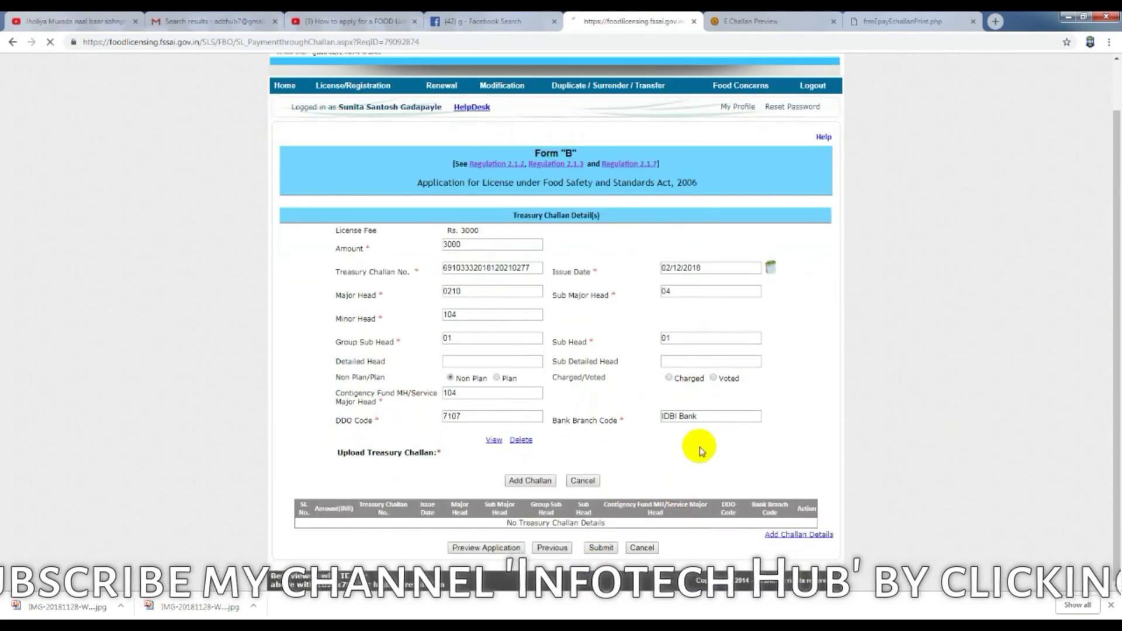
pyautogui.click(602, 546)
pyautogui.click(663, 108)
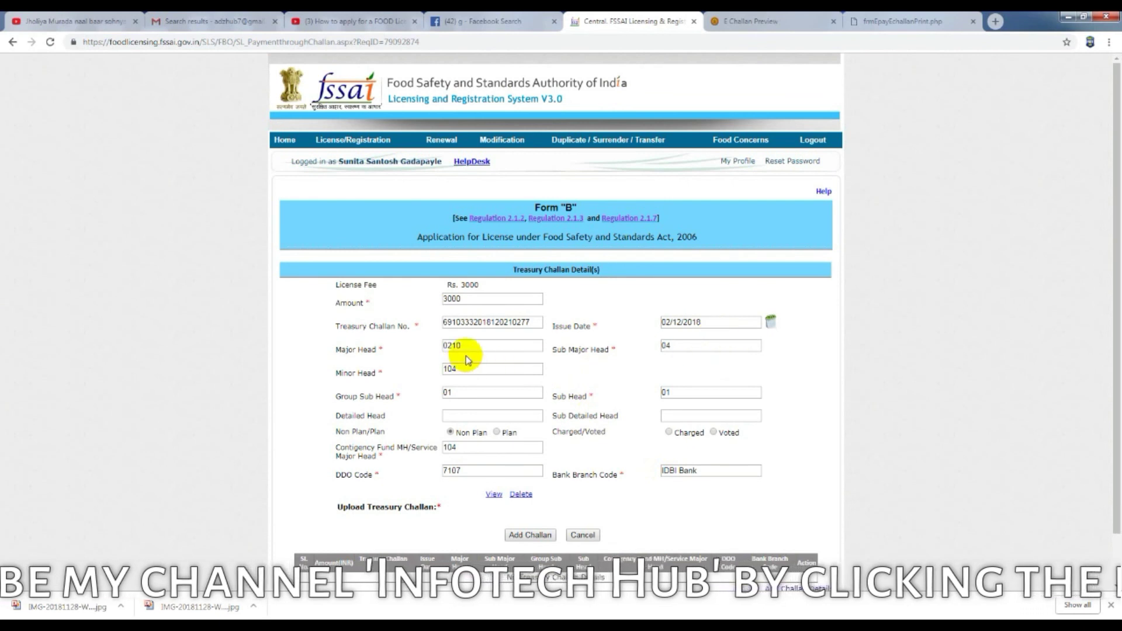
pyautogui.click(683, 416)
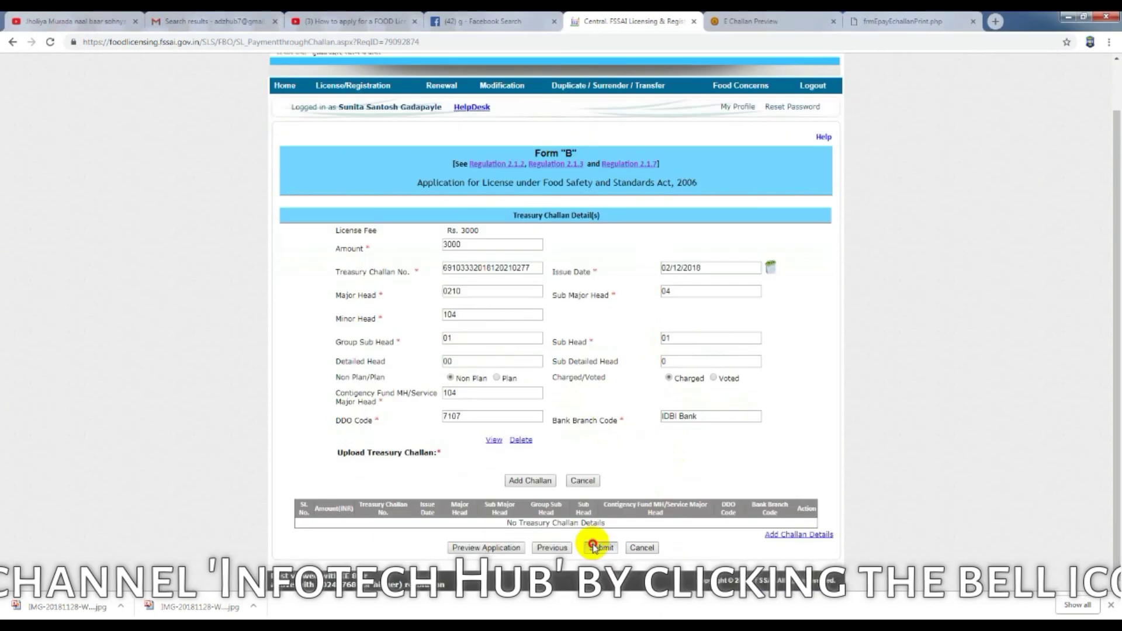
pyautogui.click(593, 546)
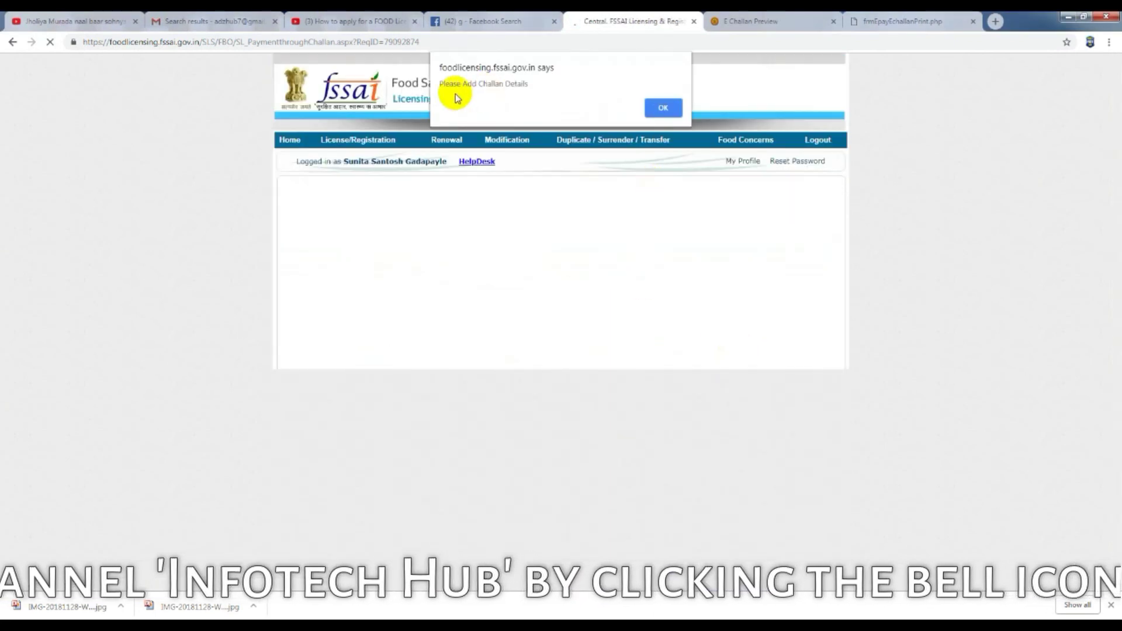
pyautogui.click(663, 109)
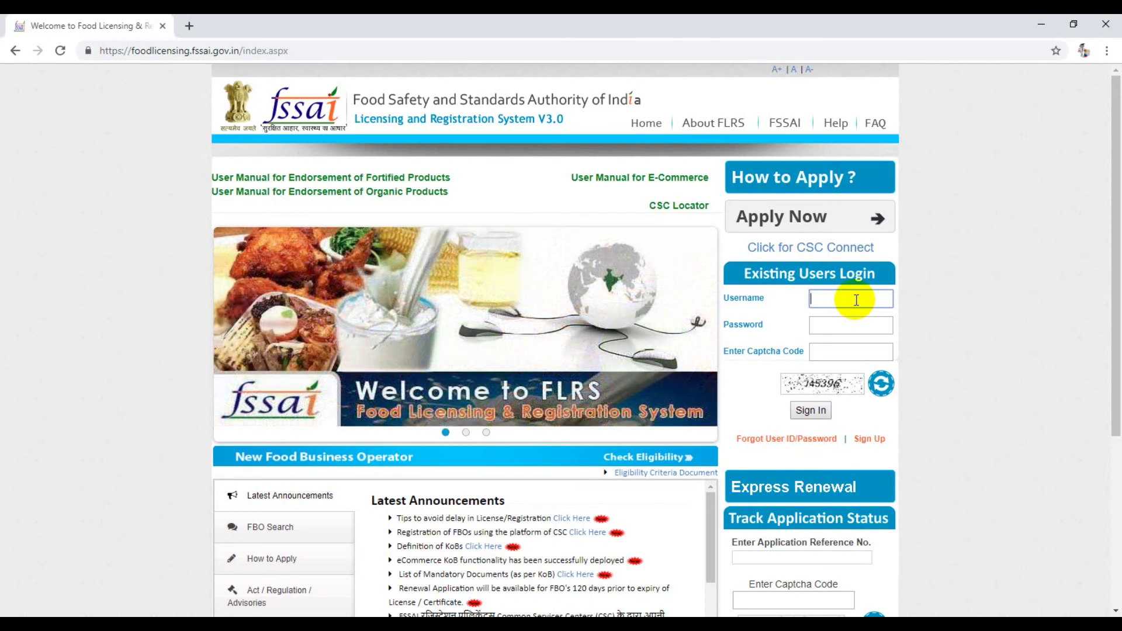
# Step: Enter the existing-user account username and password on the FLRS login form
pyautogui.write('zhub7')
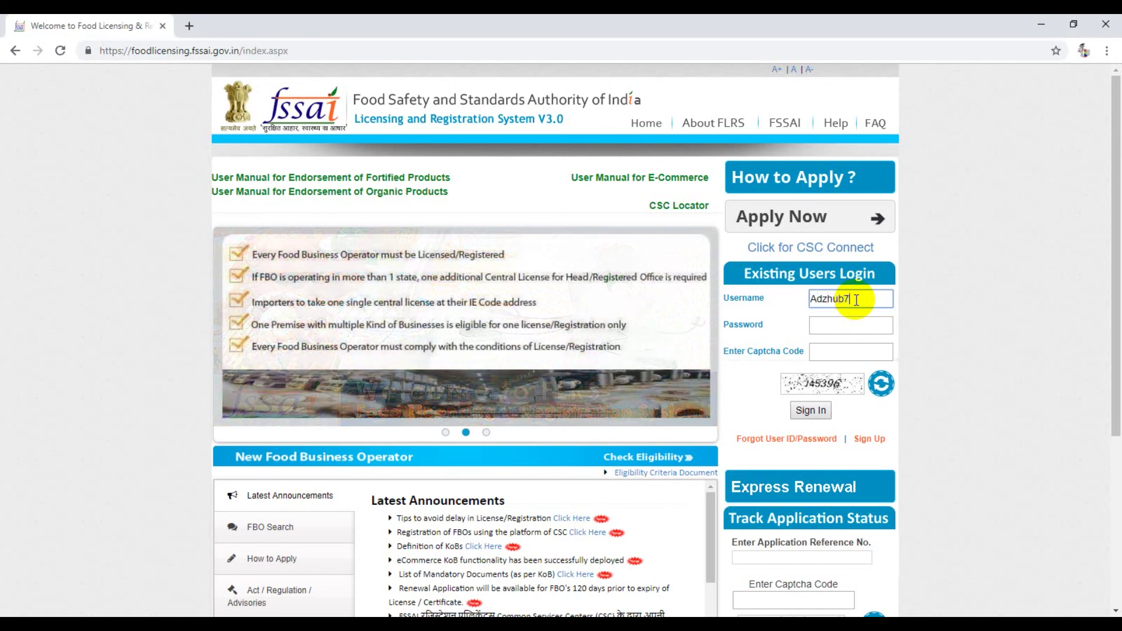
pyautogui.press('Tab')
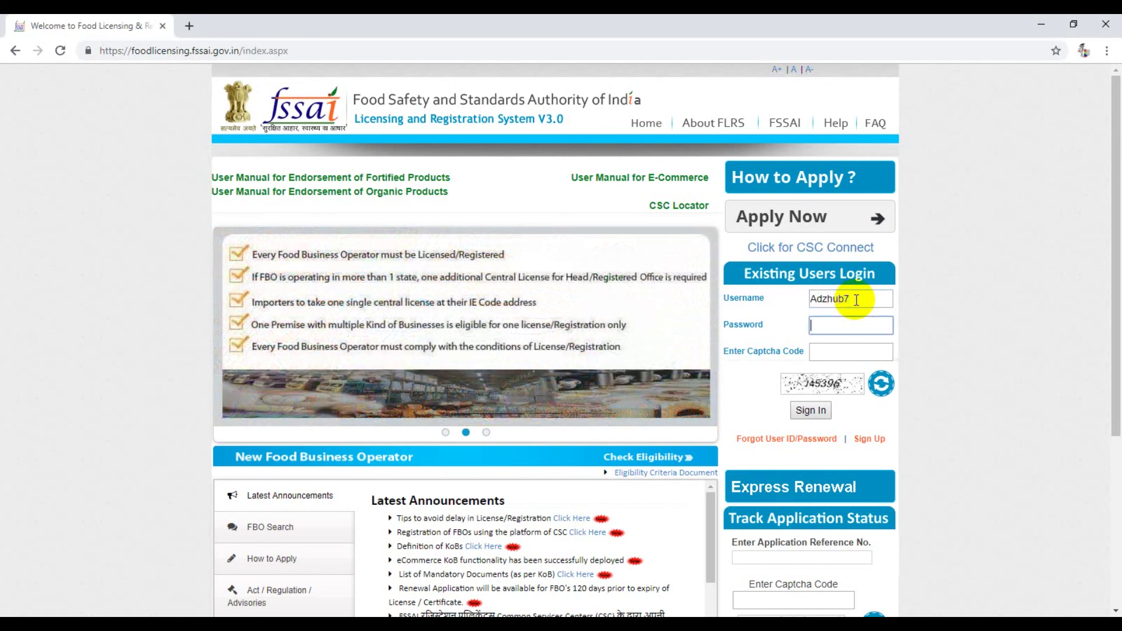
pyautogui.write('*****')
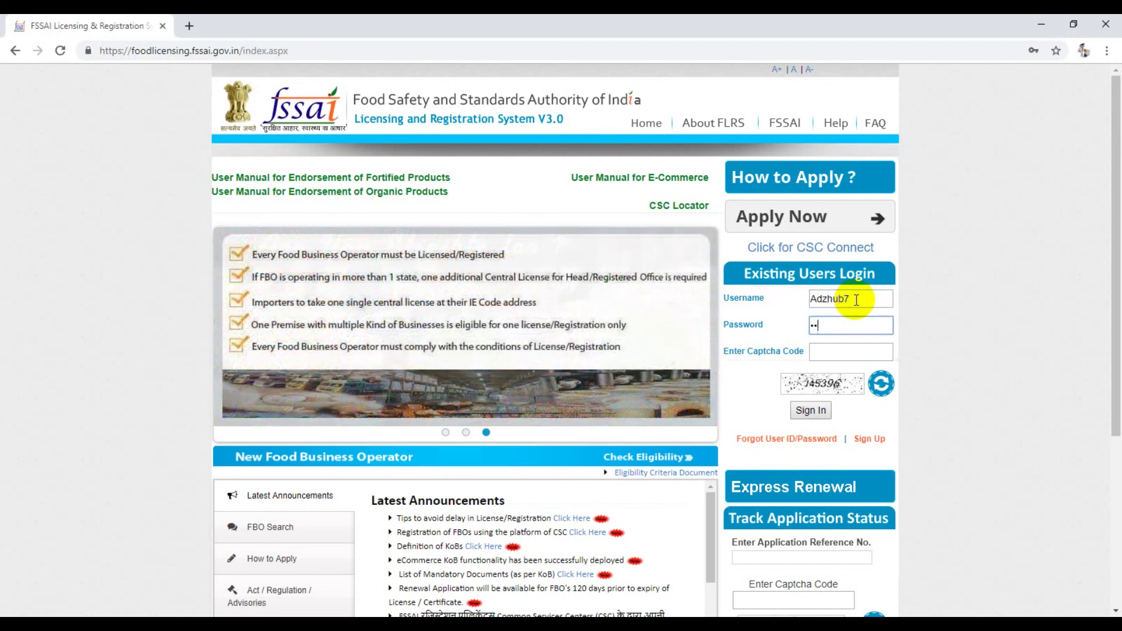
pyautogui.write('***')
pyautogui.press('Tab')
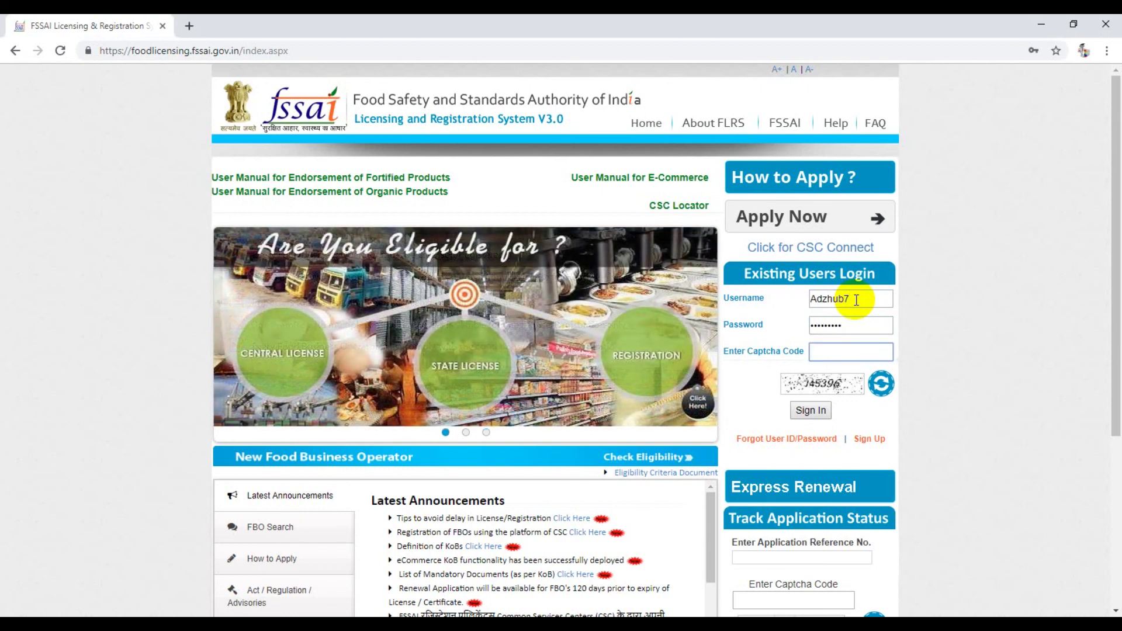
# Step: Refresh the captcha, enter the new captcha code and sign in to FLRS
pyautogui.write('J')
pyautogui.press('BackSpace')
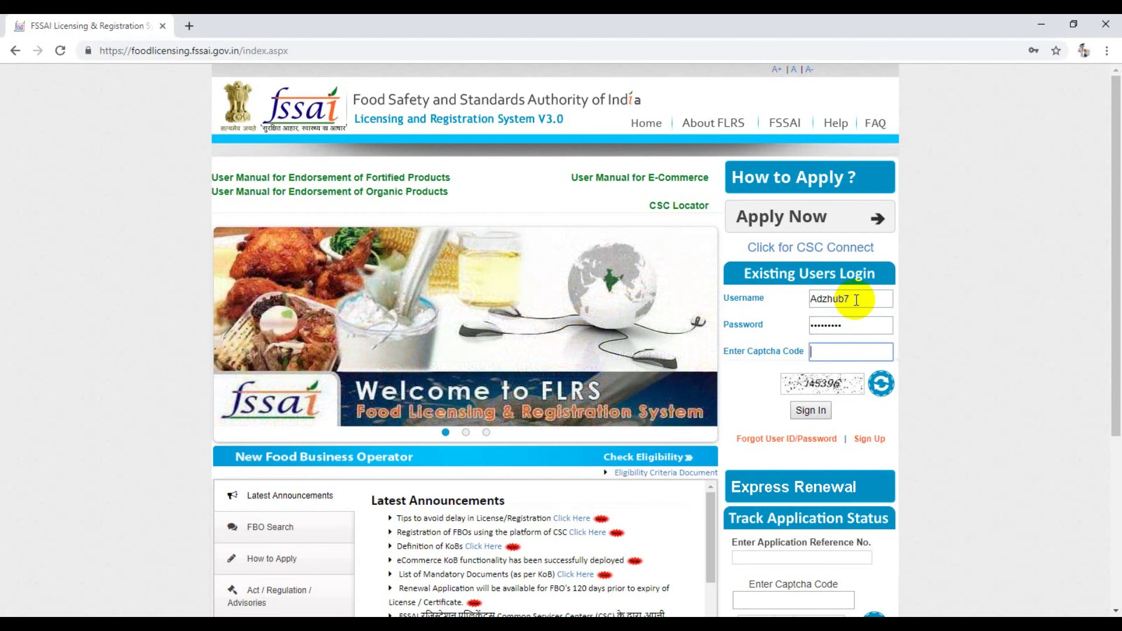
pyautogui.write('j45396')
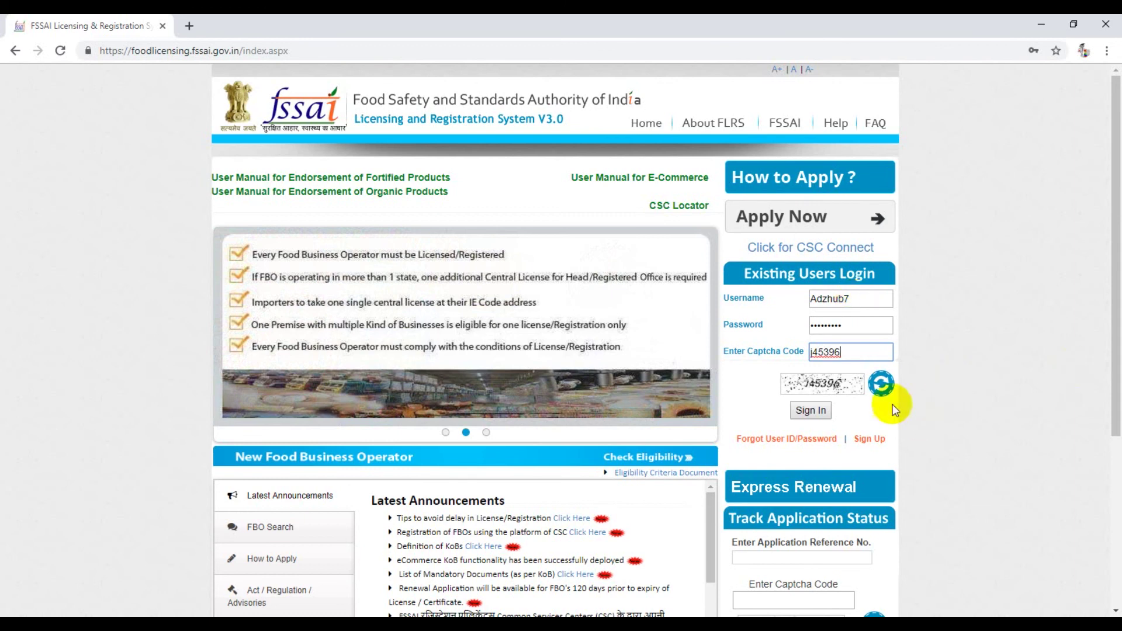
pyautogui.click(891, 384)
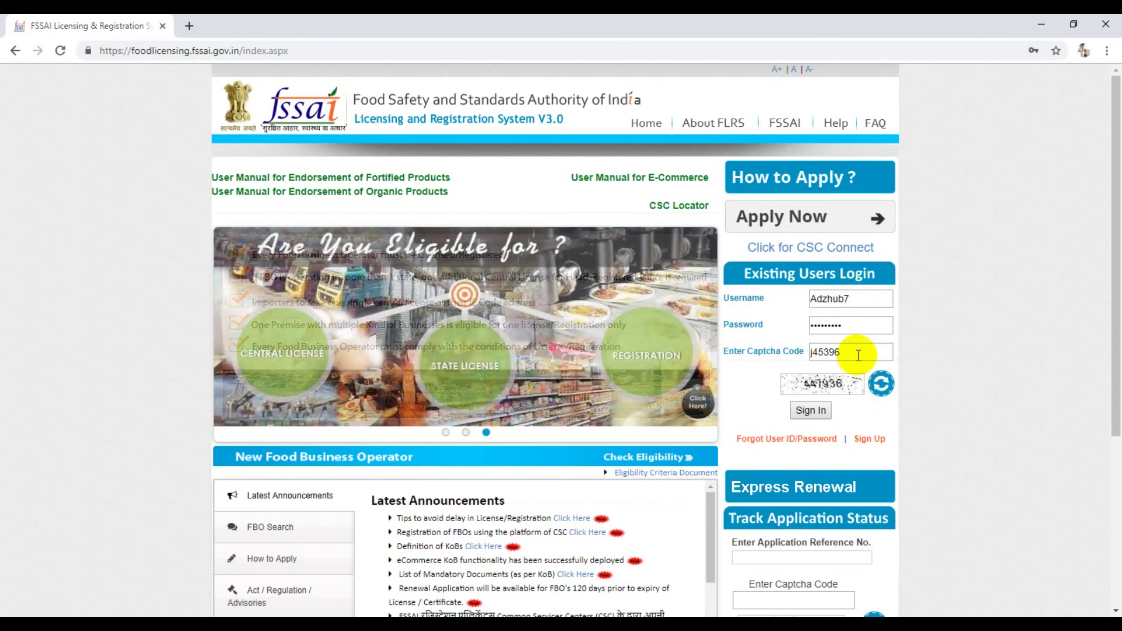
pyautogui.doubleClick(857, 353)
pyautogui.write('44793')
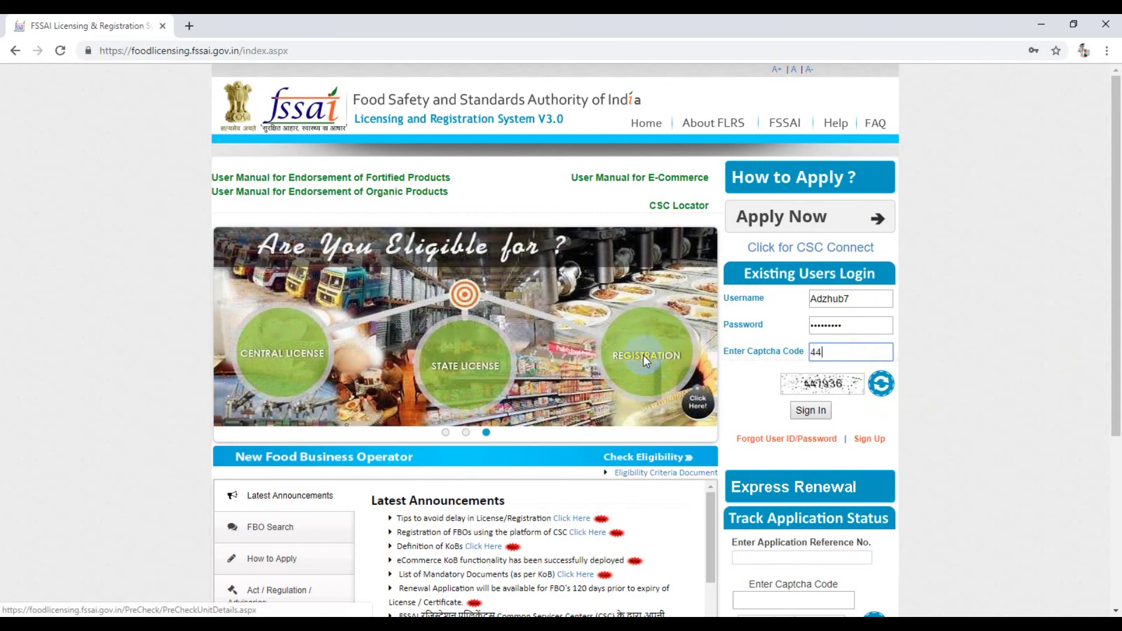
pyautogui.write('6')
pyautogui.click(811, 411)
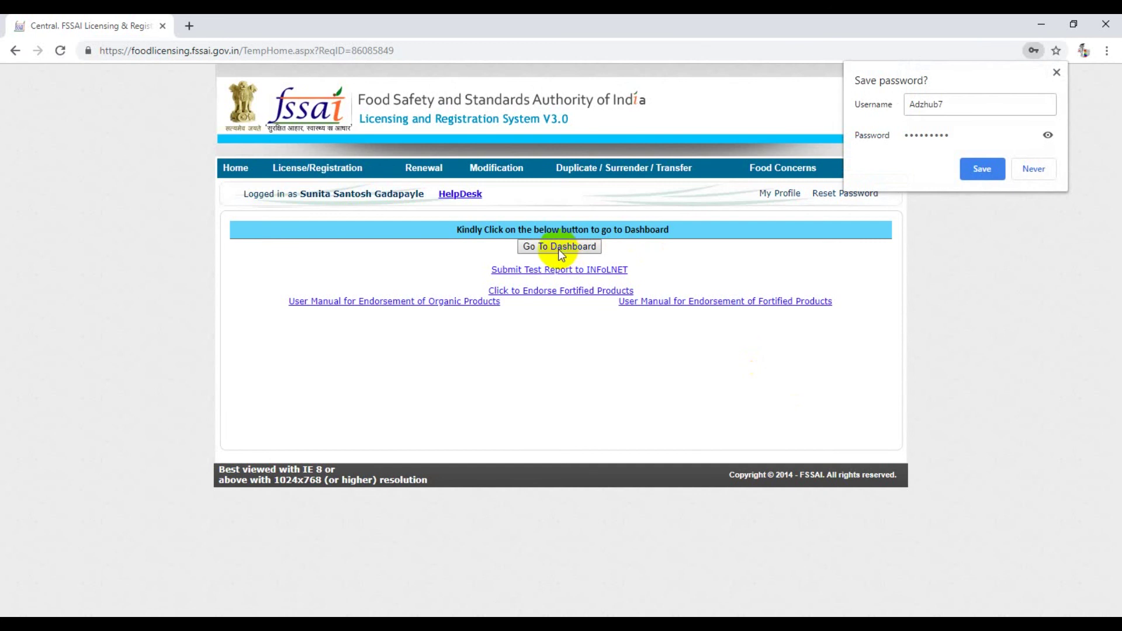
# Step: From the dashboard, search State License applications for Maharashtra state, Yavatmal district
pyautogui.click(574, 247)
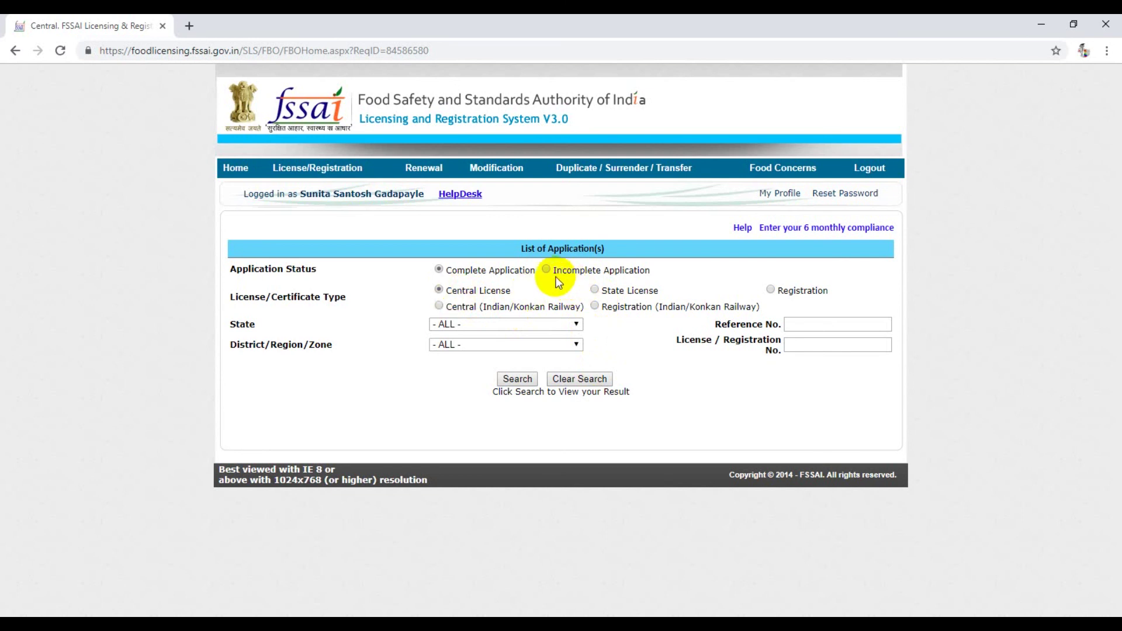
pyautogui.click(597, 290)
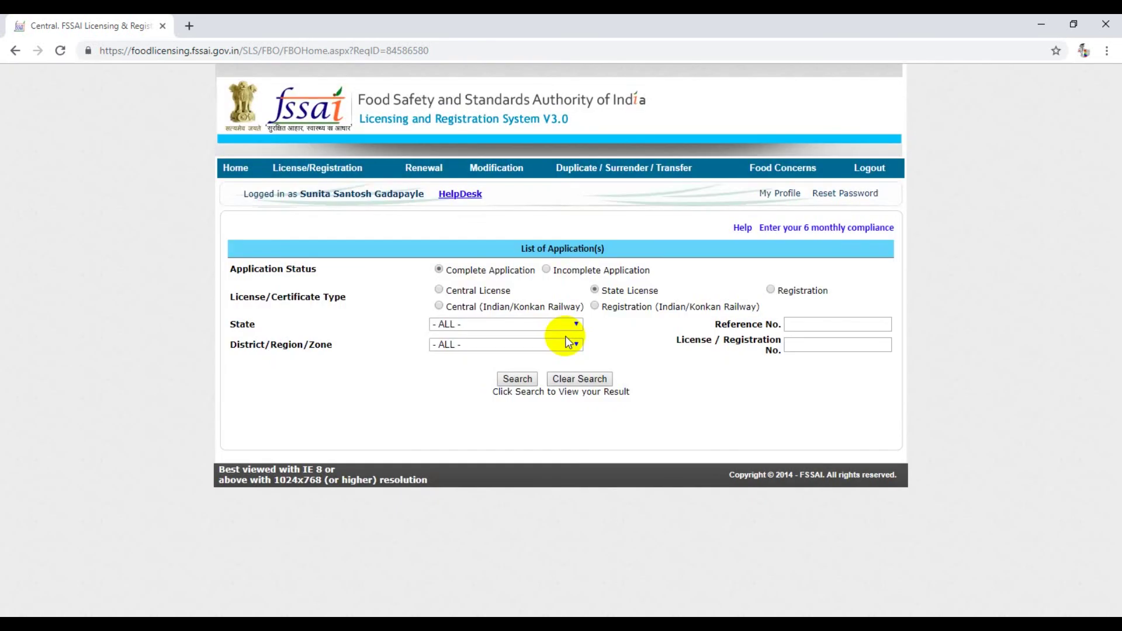
pyautogui.click(561, 325)
pyautogui.scroll(-1, 503, 553)
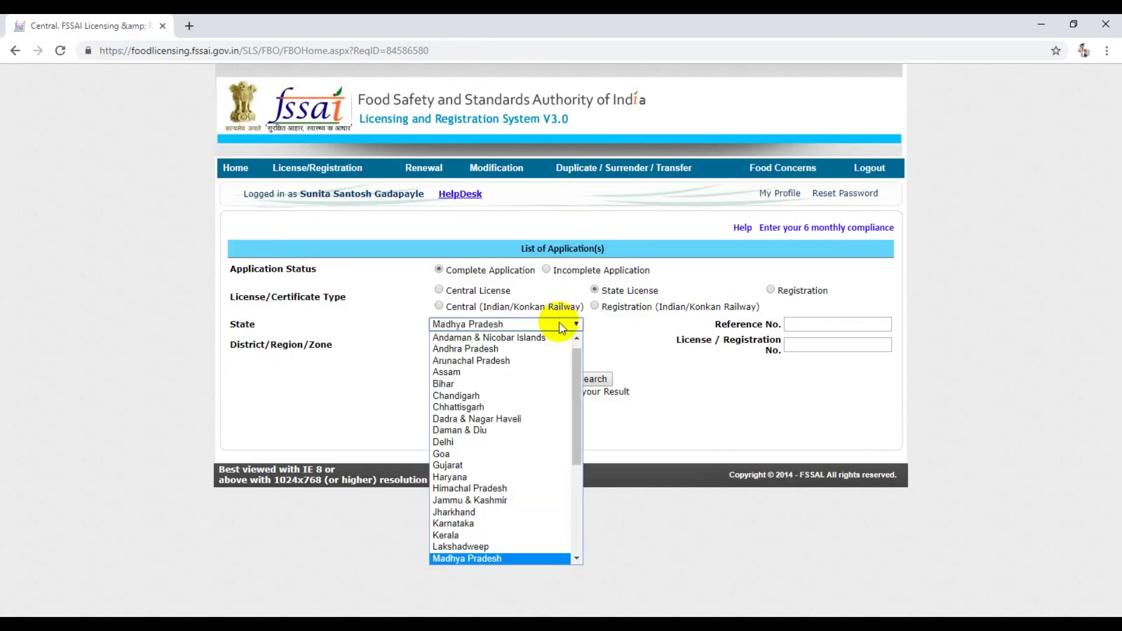
pyautogui.click(506, 557)
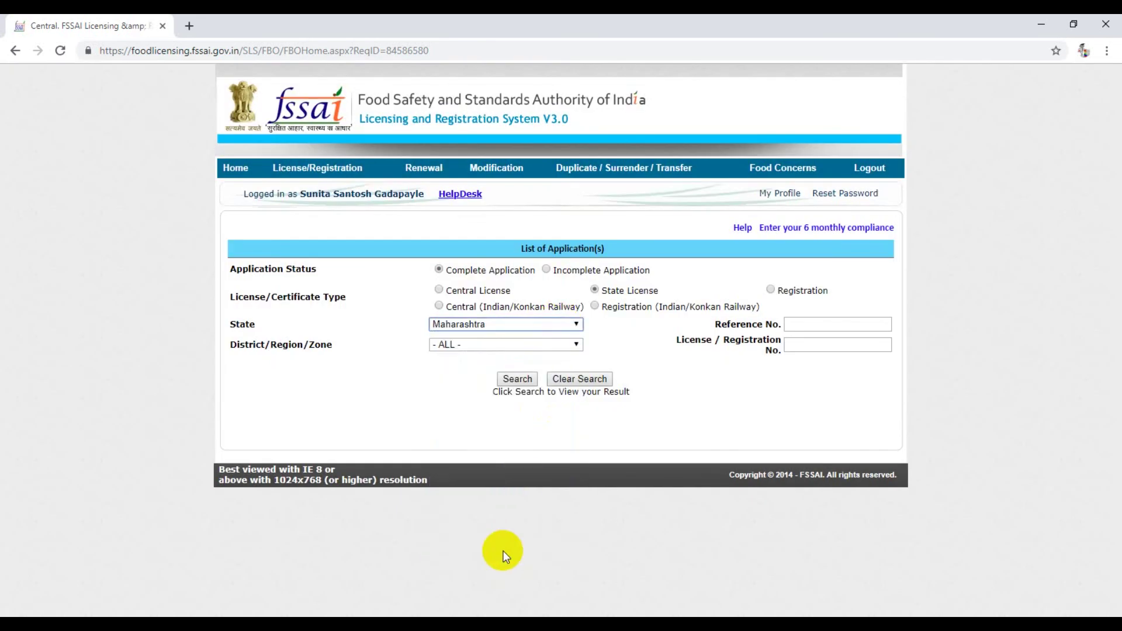
pyautogui.click(531, 344)
pyautogui.press('y')
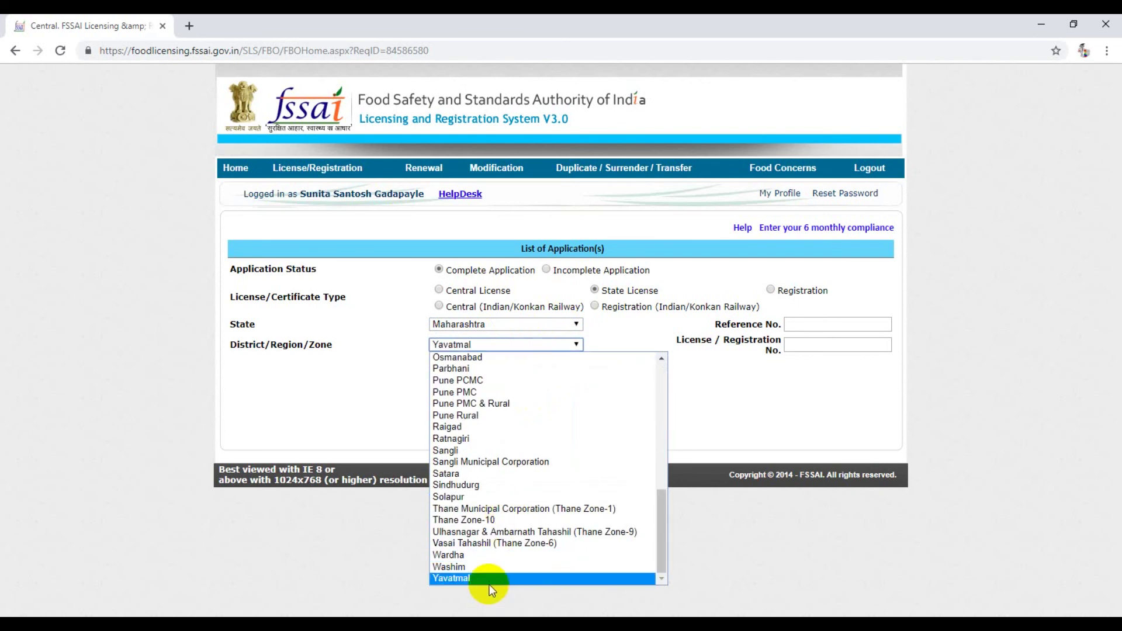
pyautogui.click(488, 580)
pyautogui.click(516, 381)
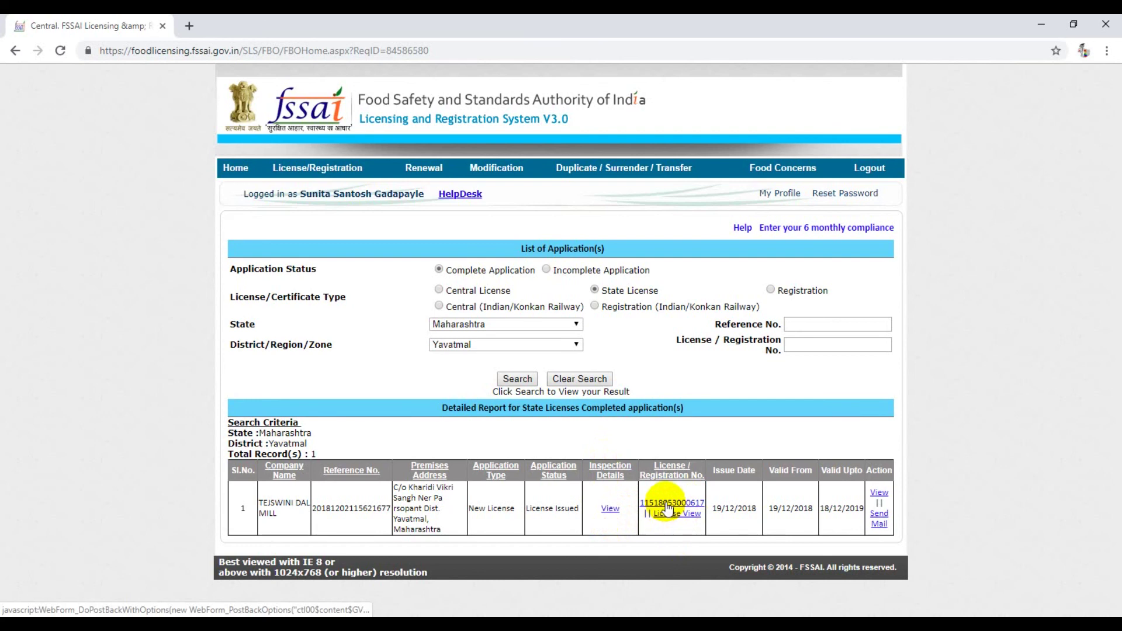
# Step: Review TEJSWINI DAL MILL's Form C licence, valid to 18/12/2019, then minimise both browser windows
pyautogui.click(880, 492)
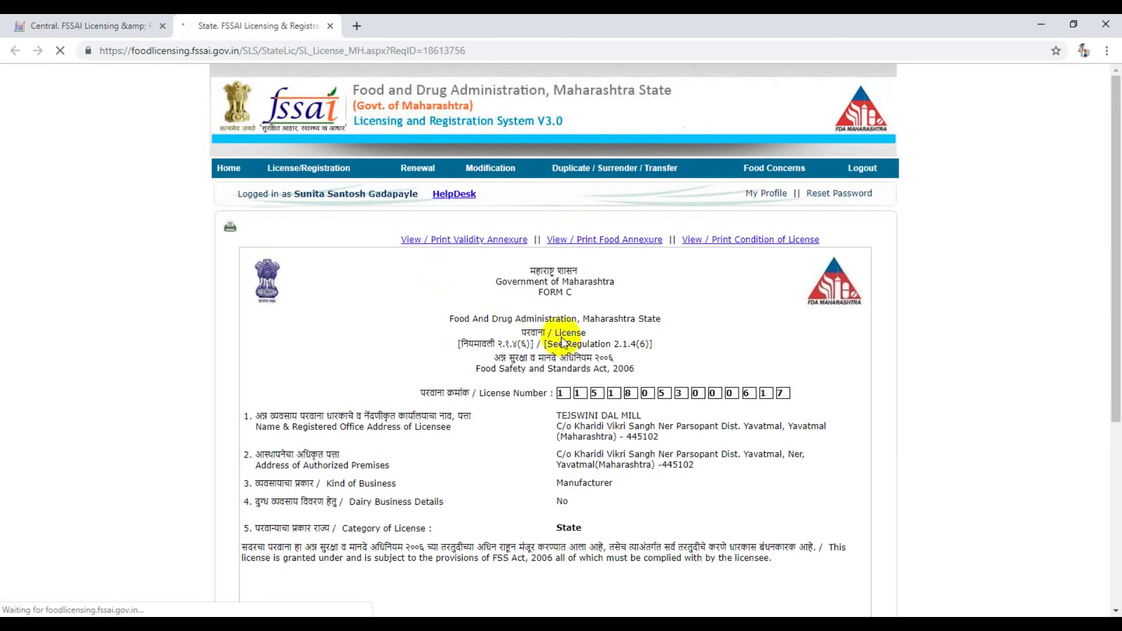
pyautogui.scroll(-5, 641, 371)
pyautogui.scroll(5, 641, 370)
pyautogui.scroll(-5, 640, 371)
pyautogui.scroll(5, 650, 501)
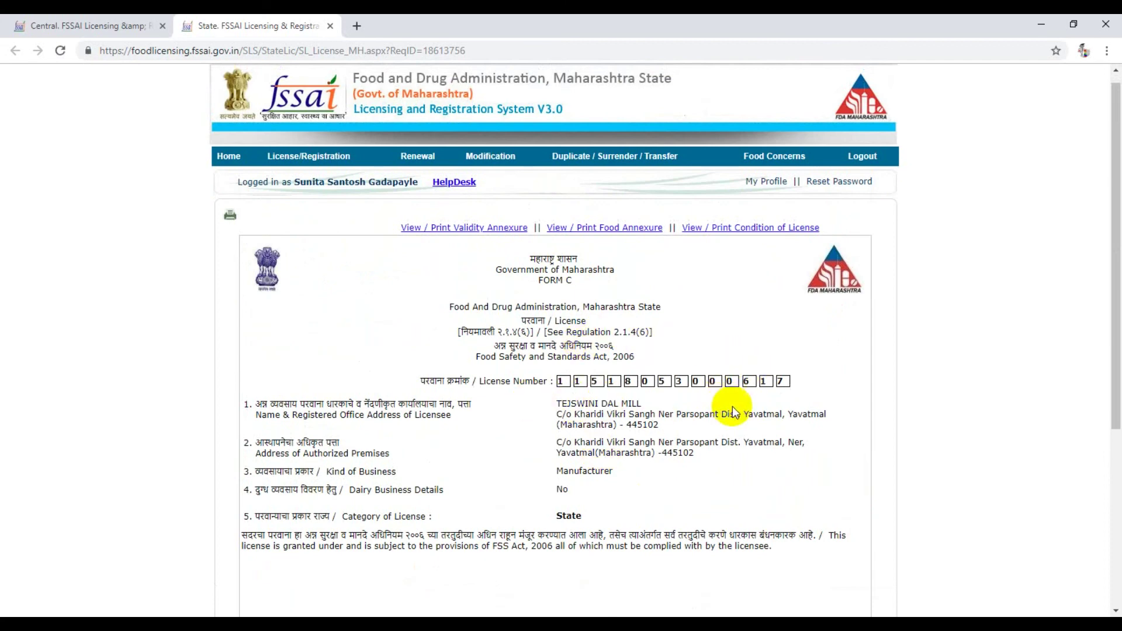
pyautogui.scroll(-5, 785, 453)
pyautogui.scroll(2, 784, 454)
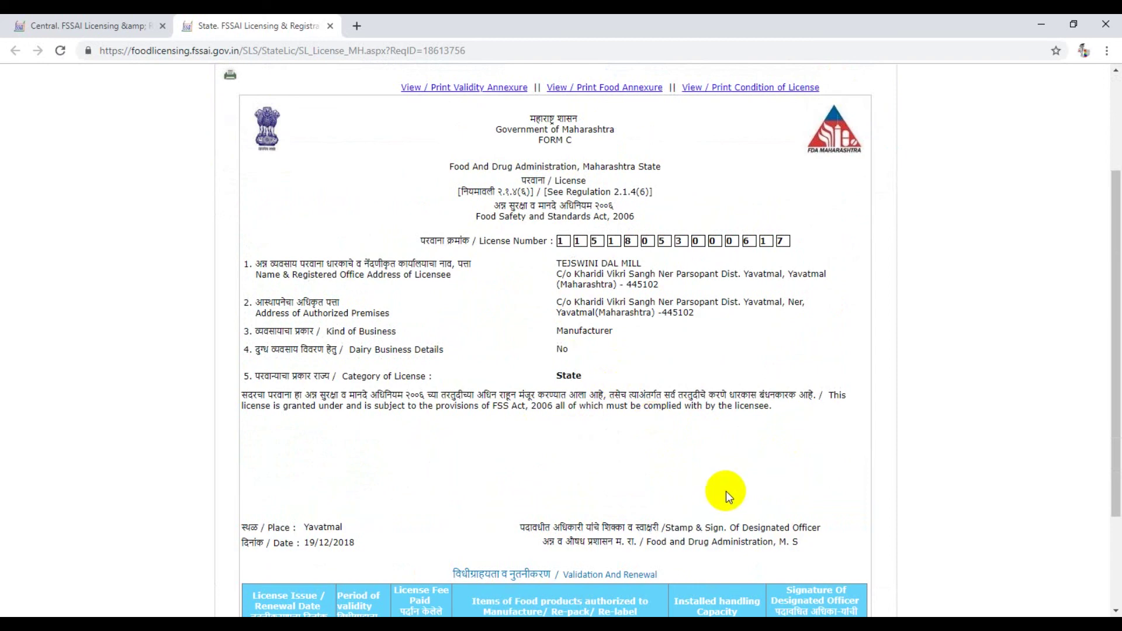
pyautogui.scroll(-2, 725, 490)
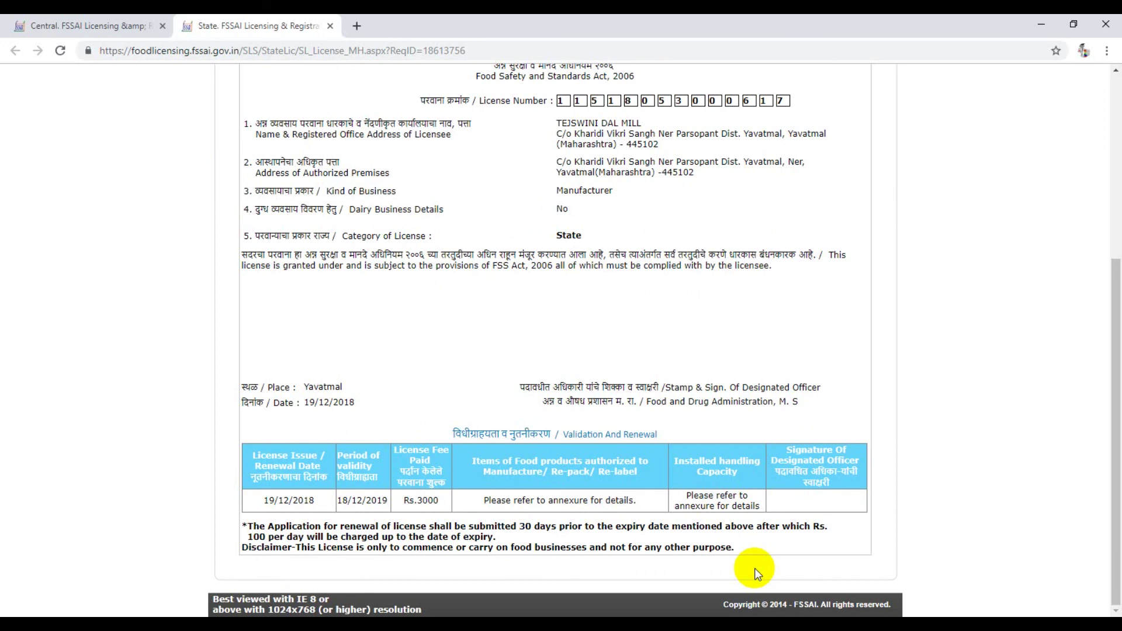
pyautogui.scroll(2, 755, 568)
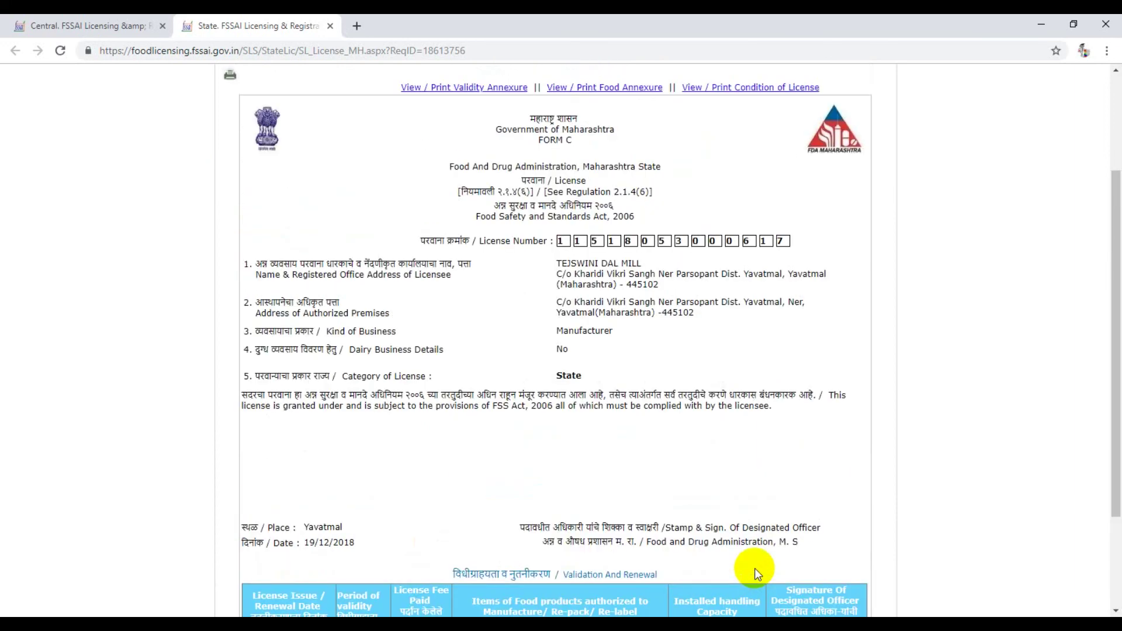
pyautogui.click(1042, 20)
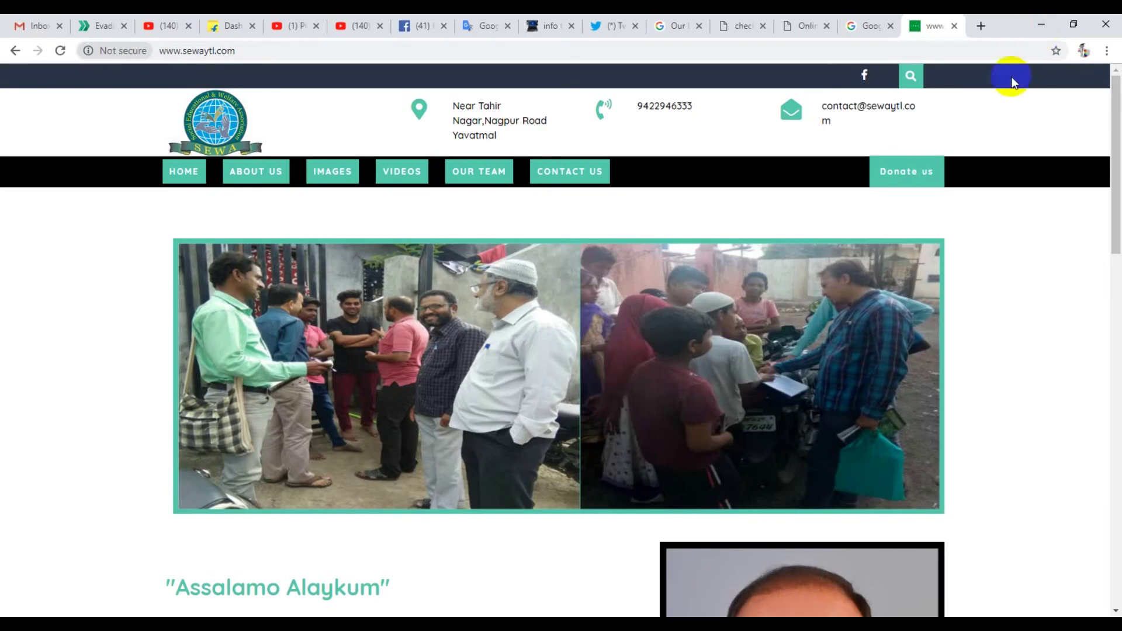
pyautogui.click(1043, 23)
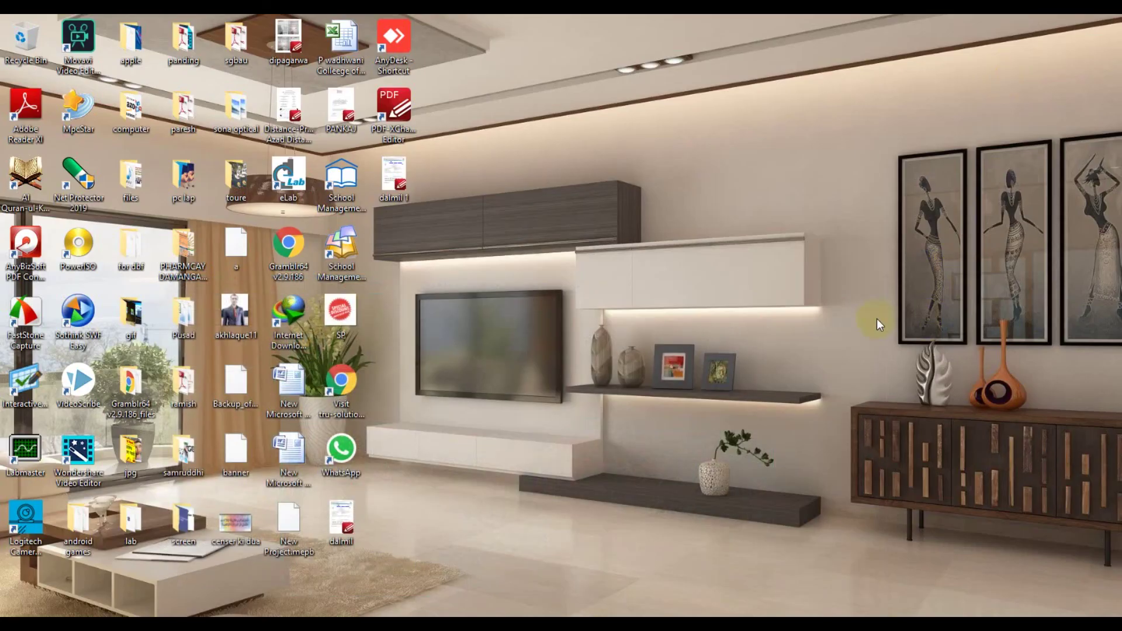